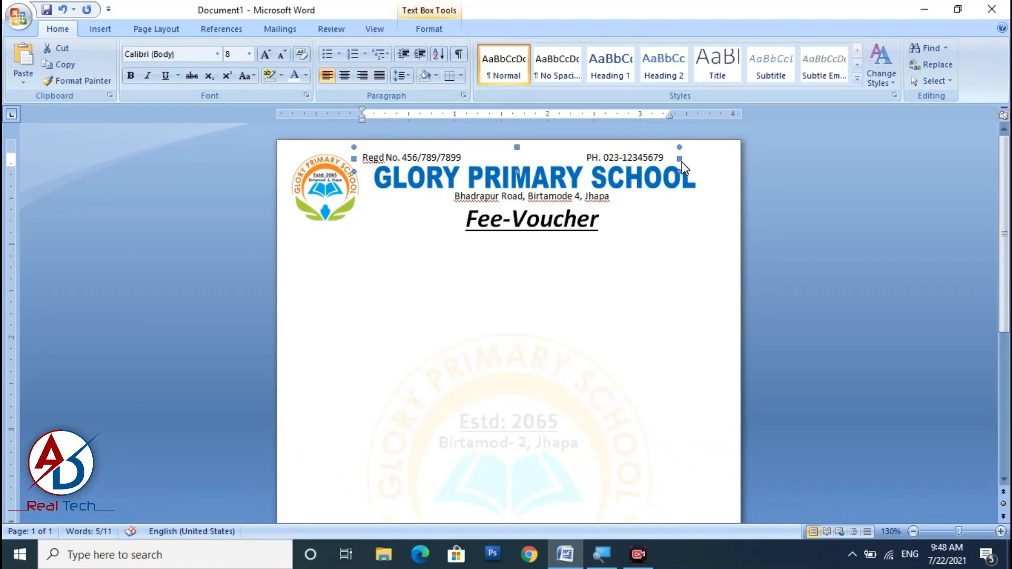
- Widen the text box holding the registration and phone numbers towards the page's right edge and shift the phone number to its far right
drag(687, 159, 728, 160)
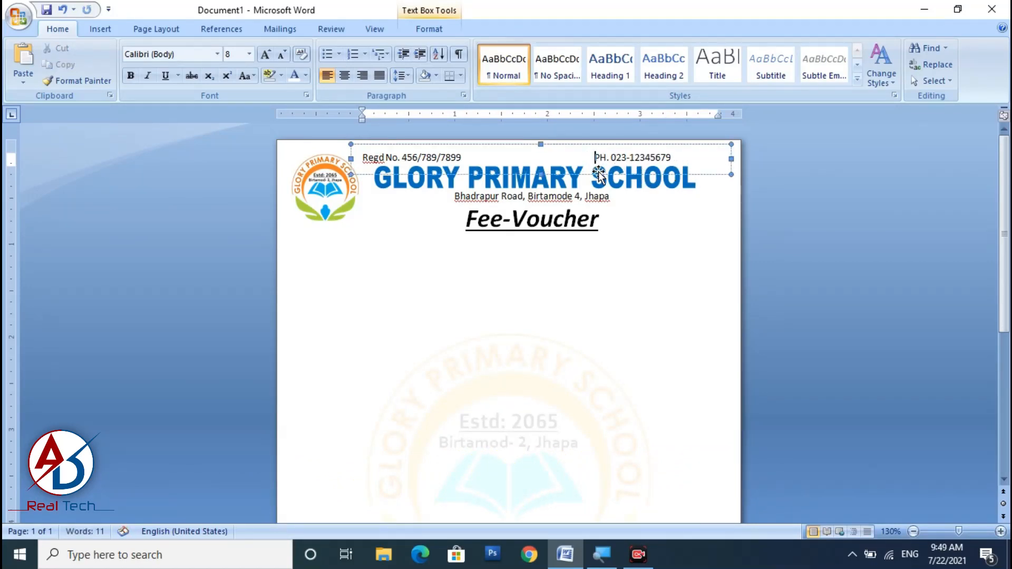
click(688, 229)
click(624, 326)
- Draw a text box about 4.64" wide and 0.98" high below the Fee-Voucher heading, spanning nearly the full page width
scroll(624, 326, down, 5)
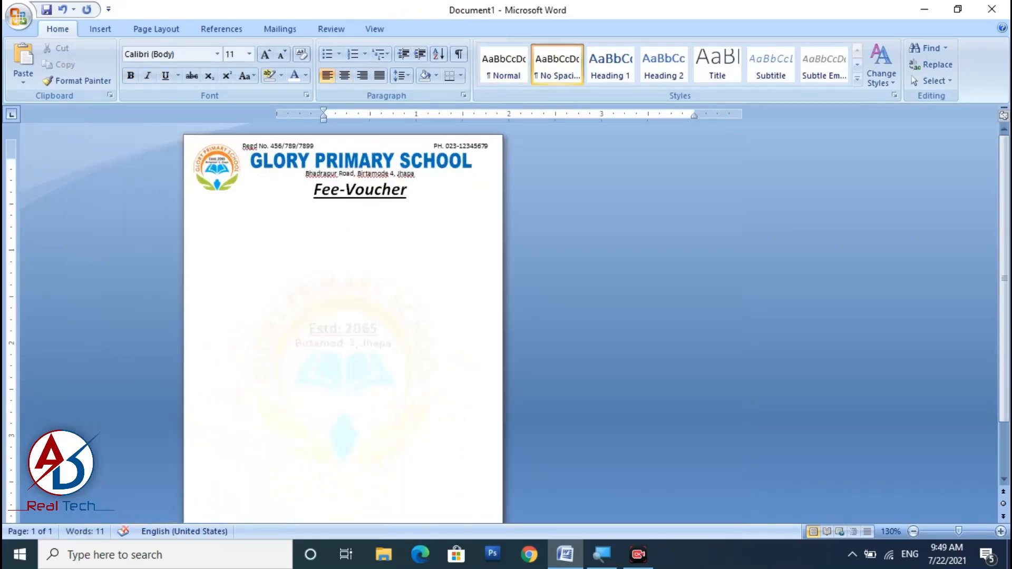
scroll(279, 304, up, 4)
scroll(279, 304, down, 6)
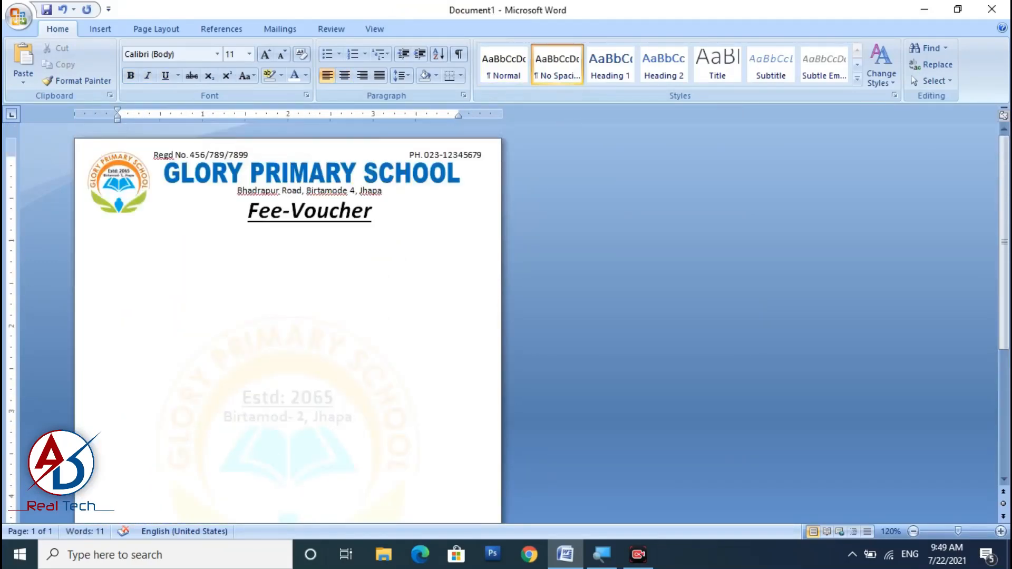
scroll(375, 306, up, 7)
scroll(457, 351, up, 3)
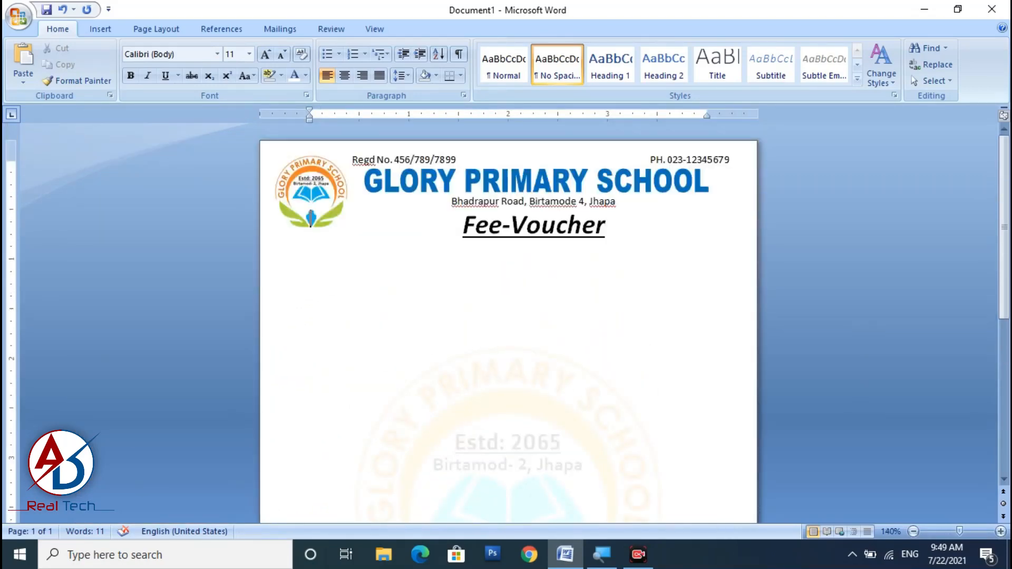
click(98, 29)
click(226, 74)
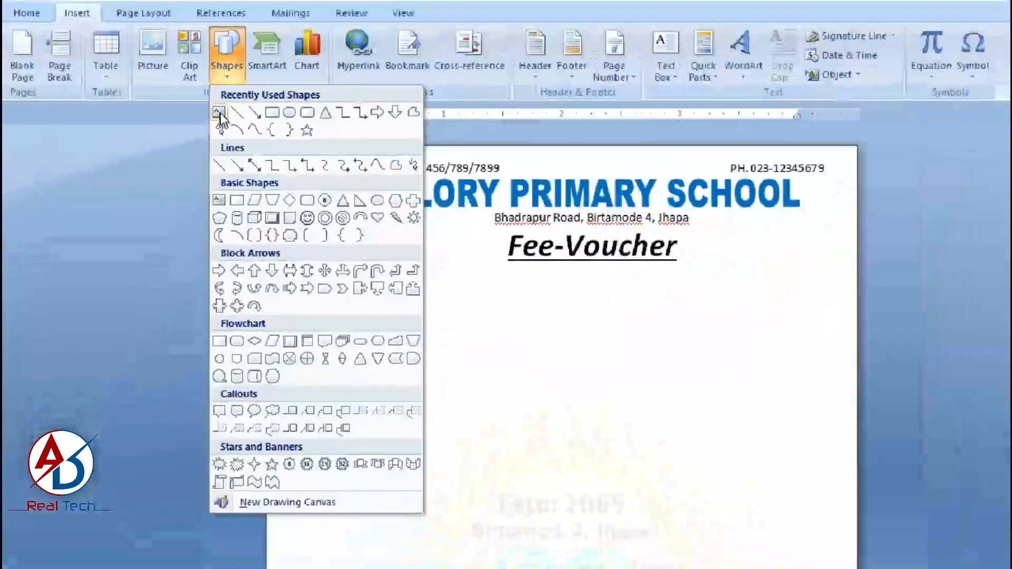
click(220, 113)
drag(278, 252, 738, 350)
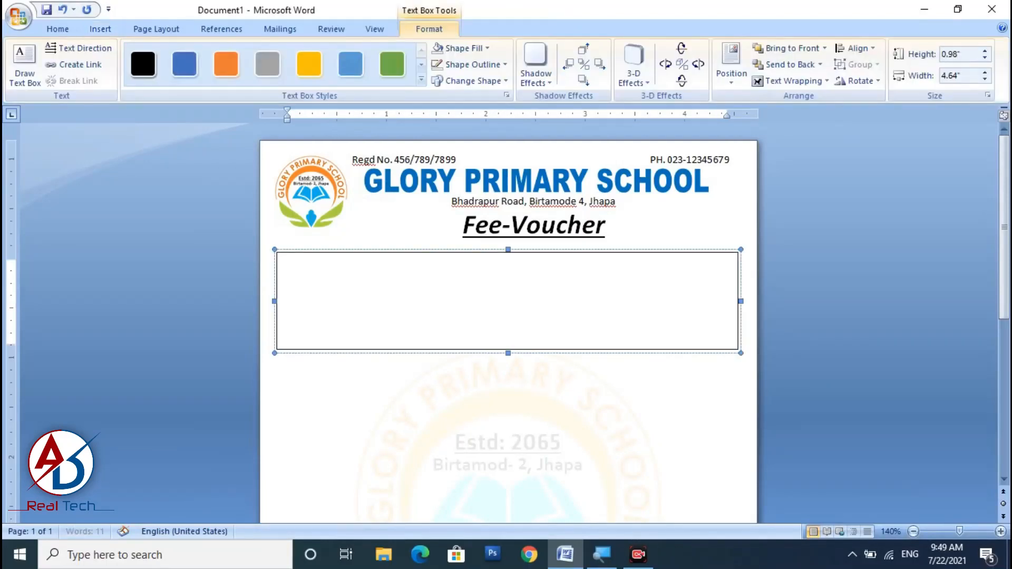
- Apply the No Spacing style and font size 10 to the empty text box
click(57, 29)
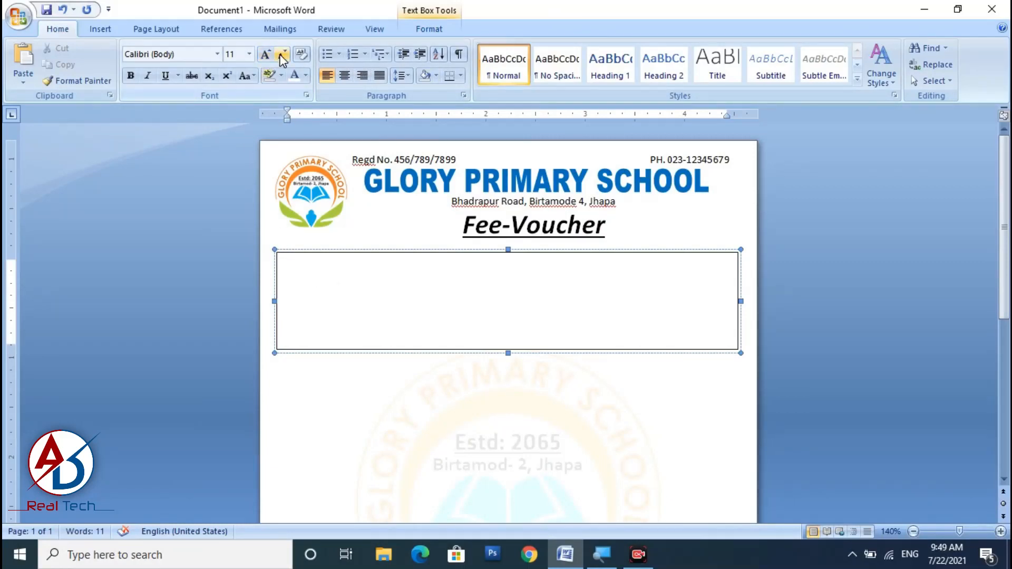
click(578, 67)
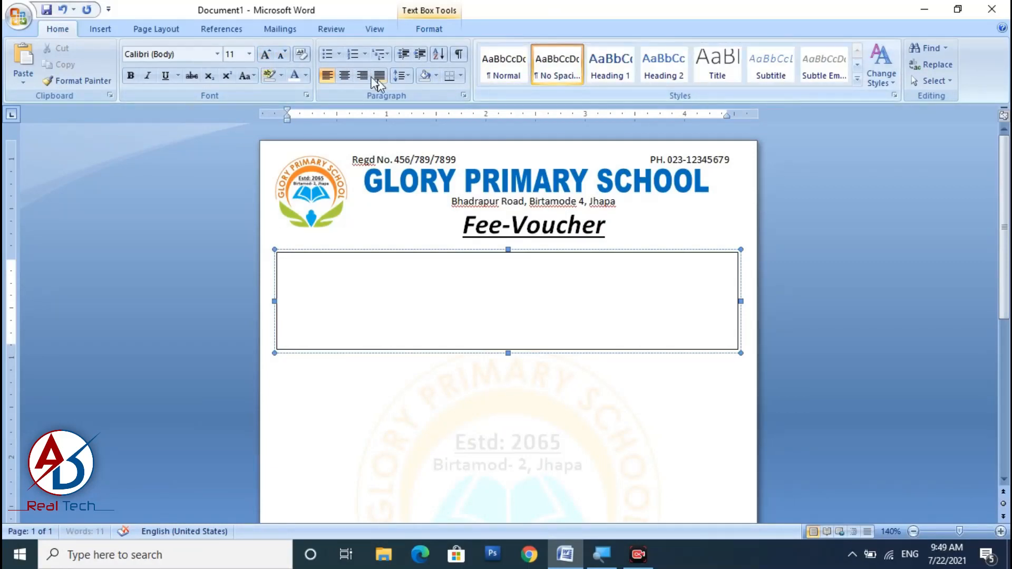
double_click(282, 54)
click(266, 55)
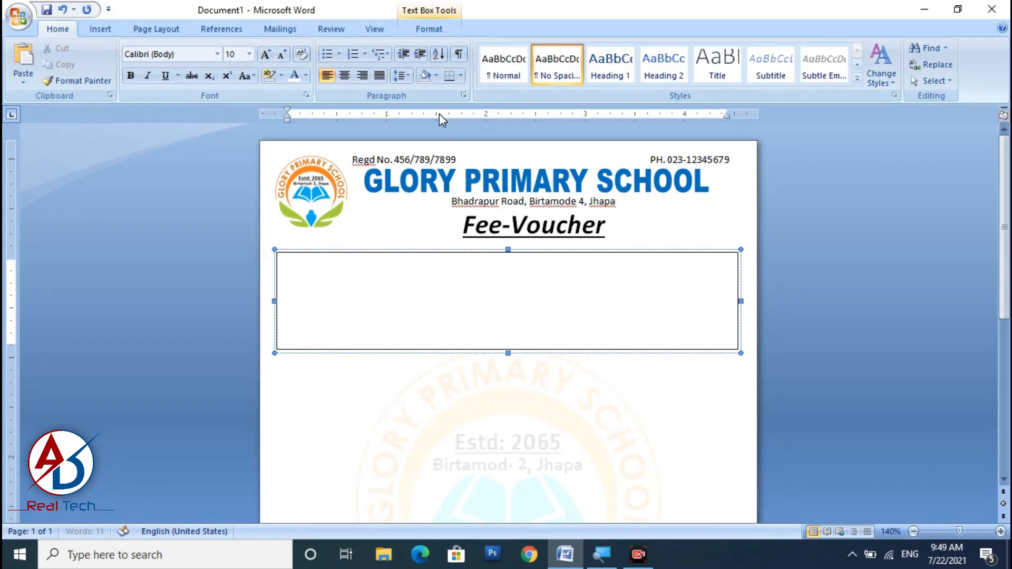
- Enter "Receipt No." at the start of the first line and "Date:" with a dotted blank at its right end
text(ipt No.	)
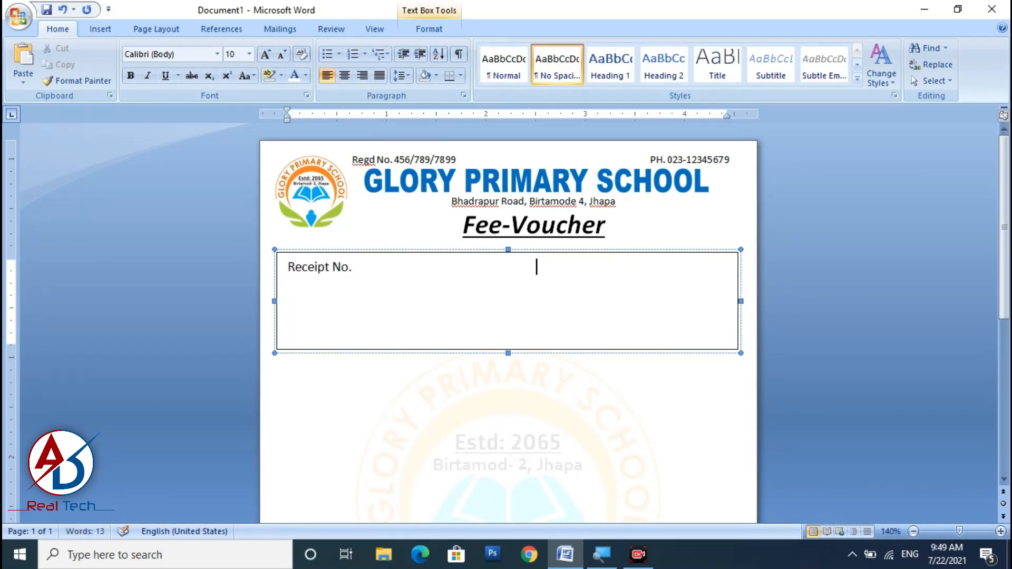
text(Date:....................)
key(BackSpace)
key(Left)
key(Left)
key(Left)
key(Left)
key(Left)
key(Left)
key(Left)
key(Left)
key(Left)
key(Left)
key(Left)
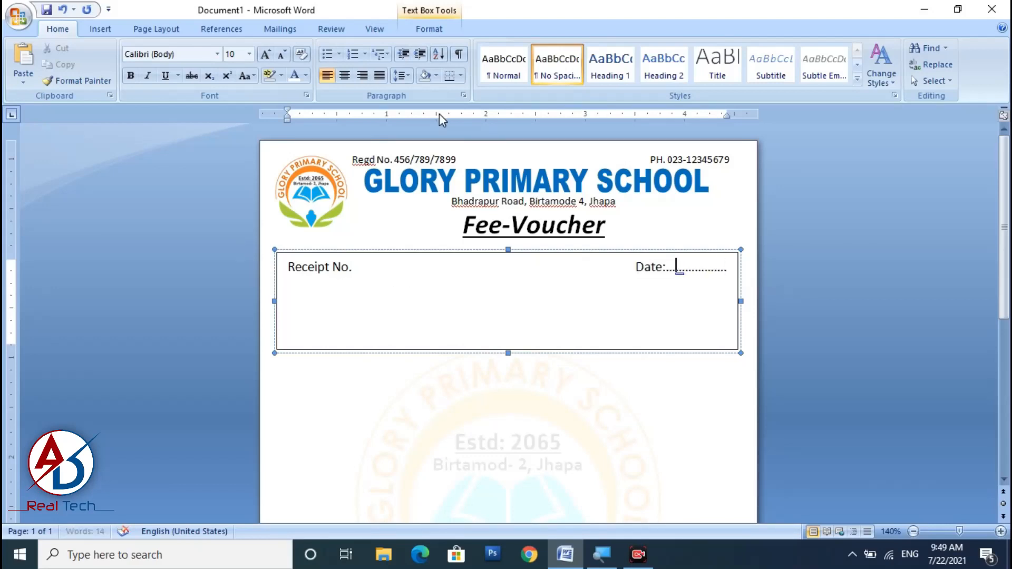
key(BackSpace)
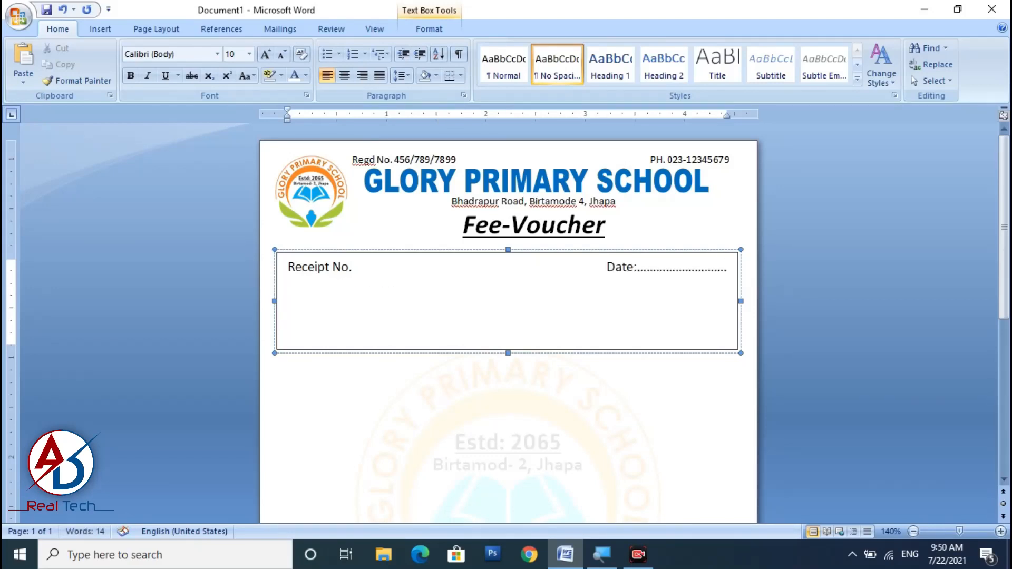
- Add a second line reading "Name of Student" followed by dots across the full width of the box
key(End)
key(Return)
text(Namd)
text( of W)
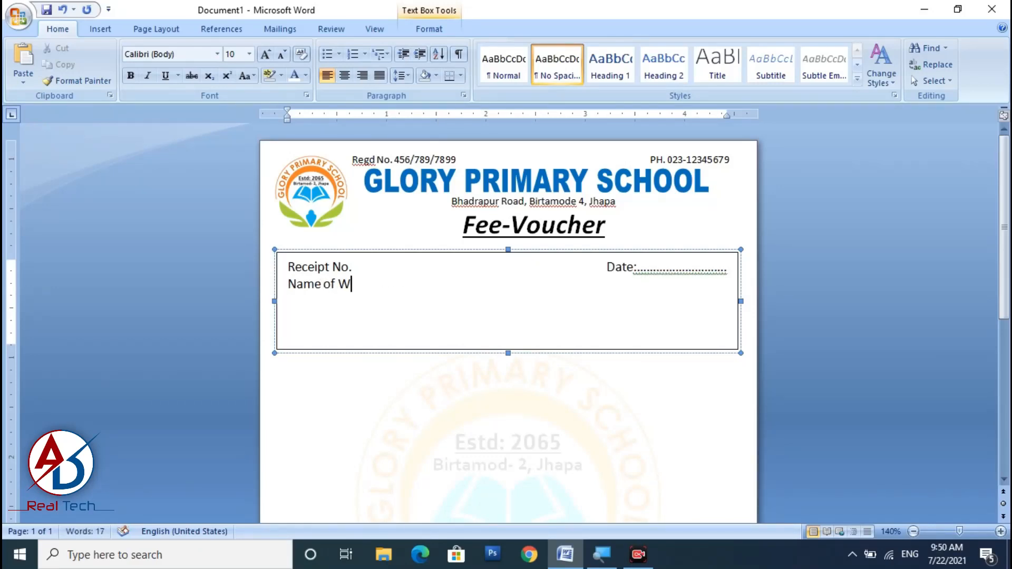
key(BackSpace)
text(Student....................................................................................................)
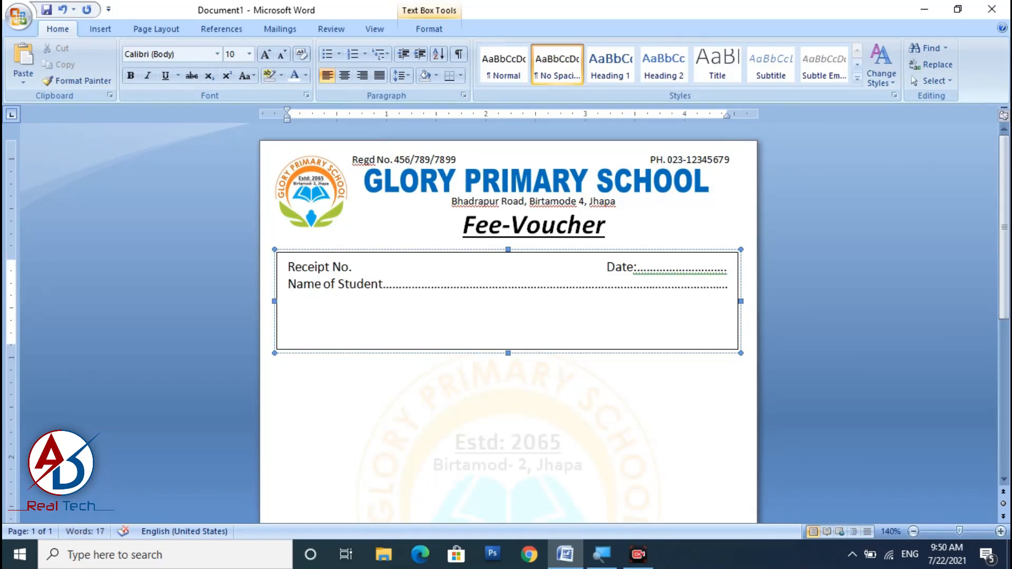
- Add a third line with "Course" and "Course Duration", each followed by a dotted blank, filling the box's width
key(Return)
text(Course..)
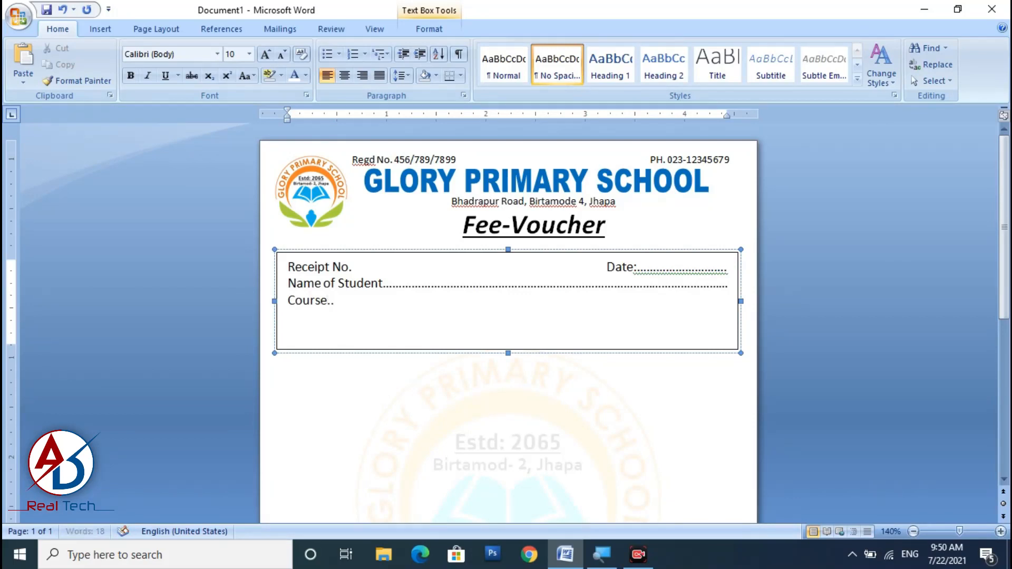
text(......................................Cou)
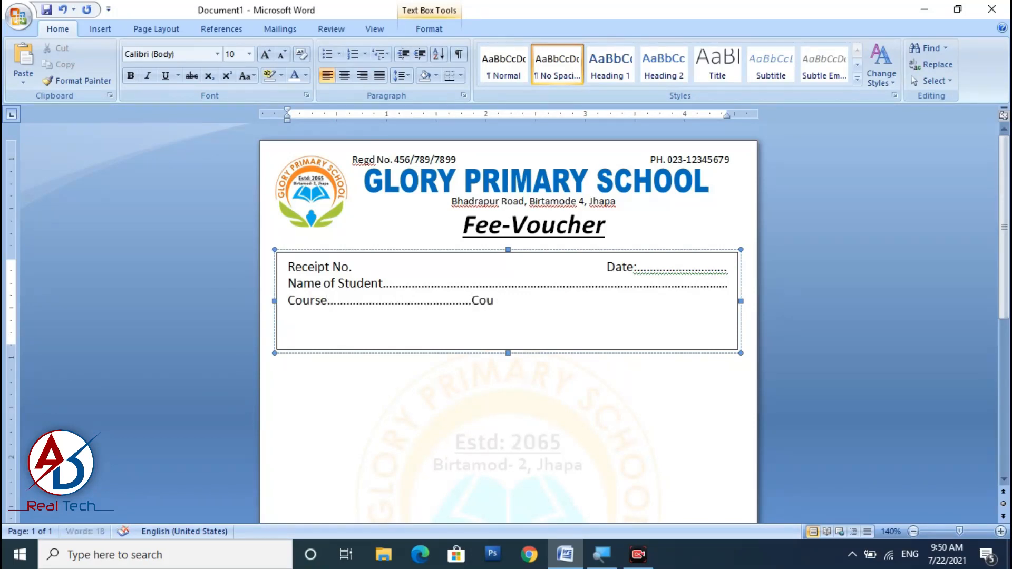
text(rse Duration..............................................)
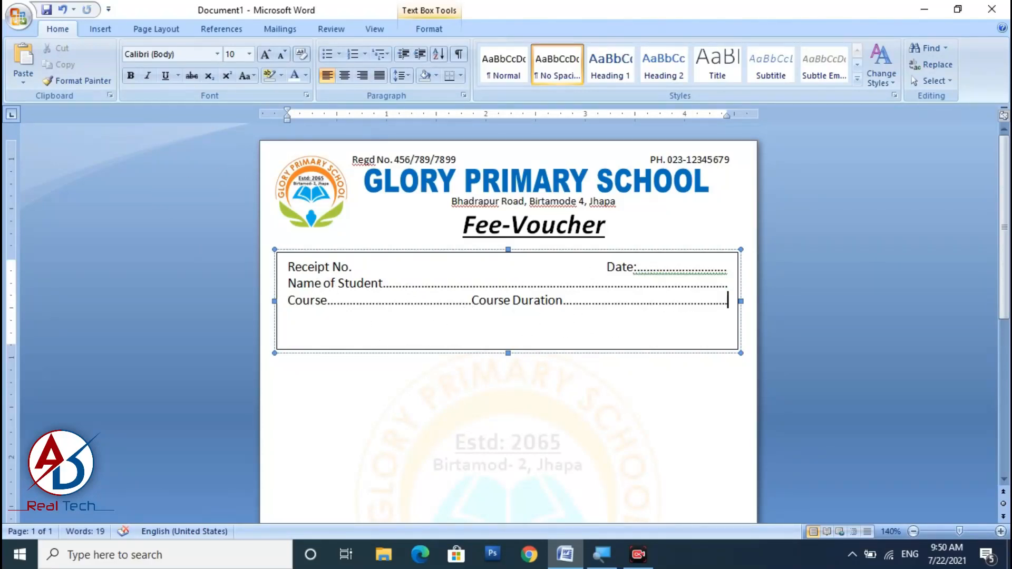
- Increase the line spacing of all three field lines in the text box
drag(733, 340, 295, 266)
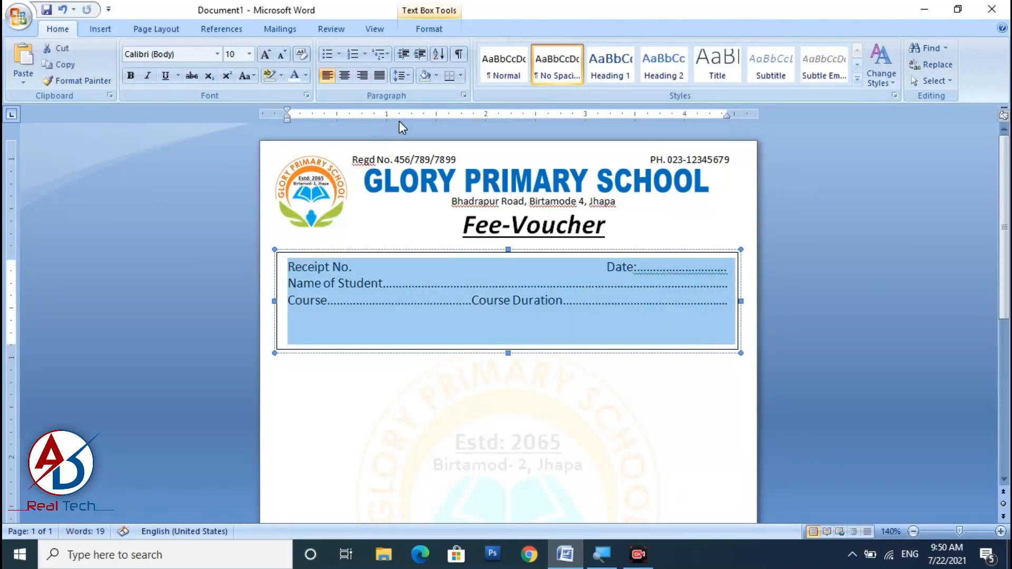
click(407, 77)
click(416, 128)
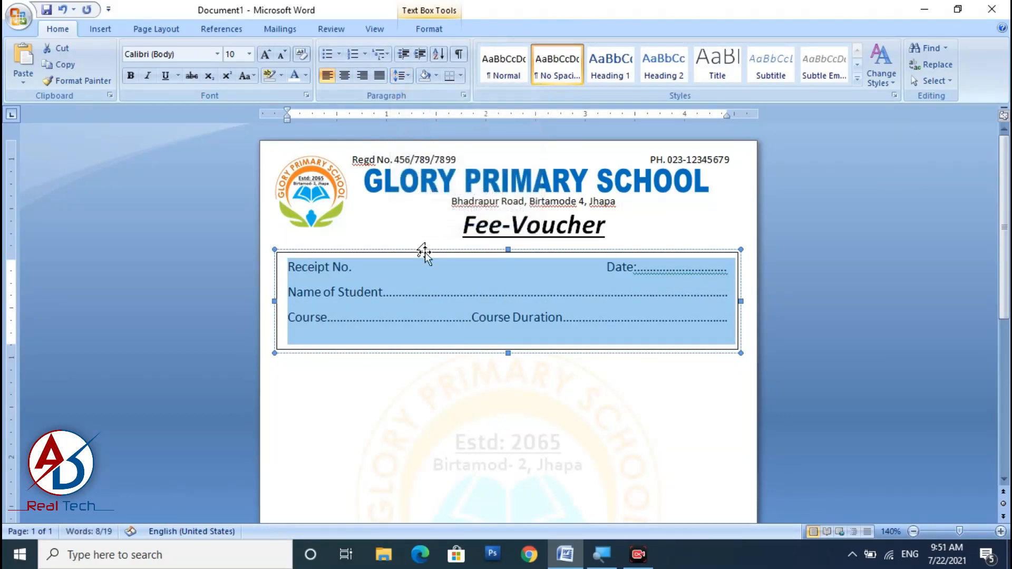
- Try bold on the field lines and remove it, and shorten the text box to about 0.85" high to fit the three lines
click(132, 76)
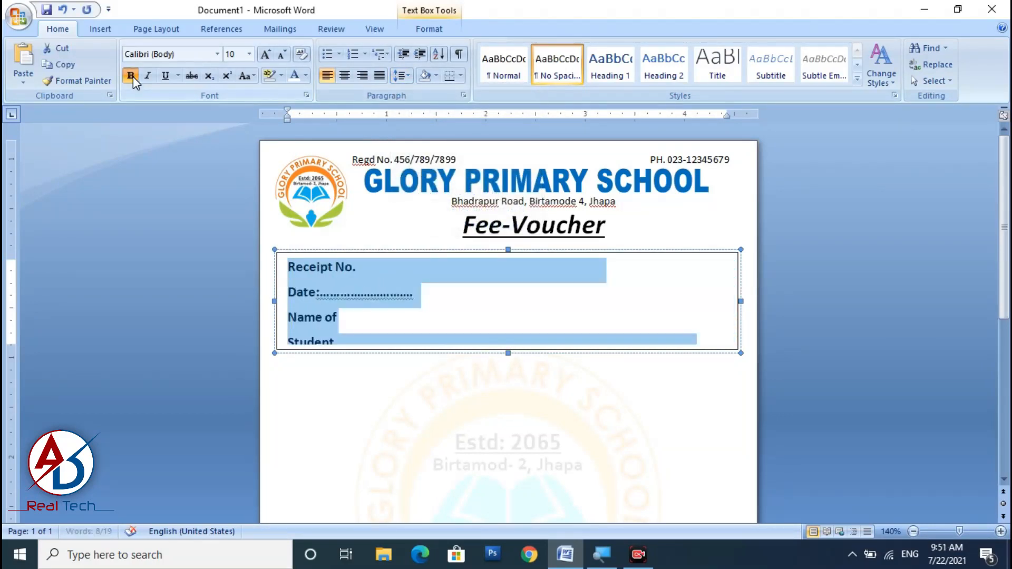
click(132, 76)
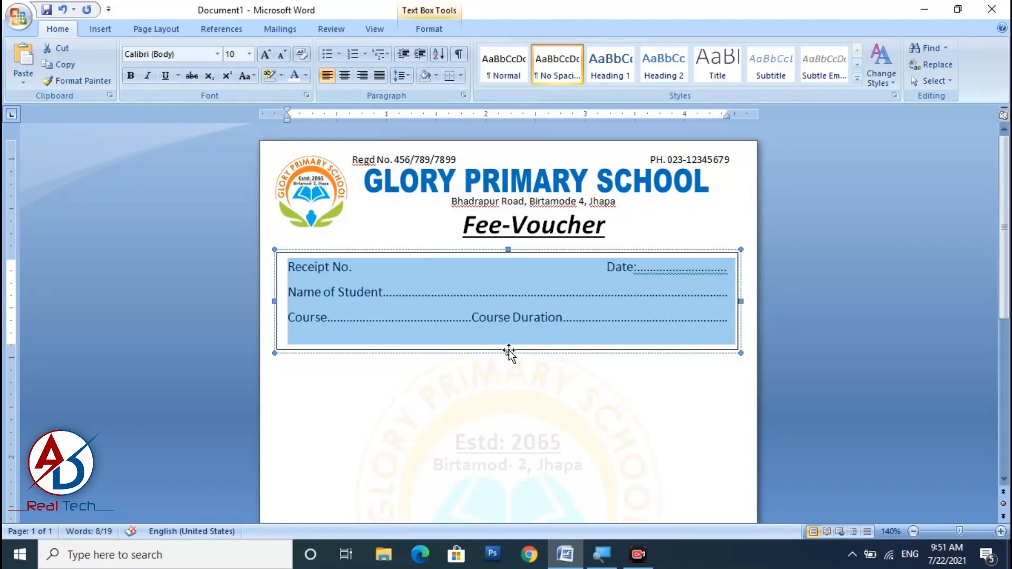
drag(508, 351, 508, 336)
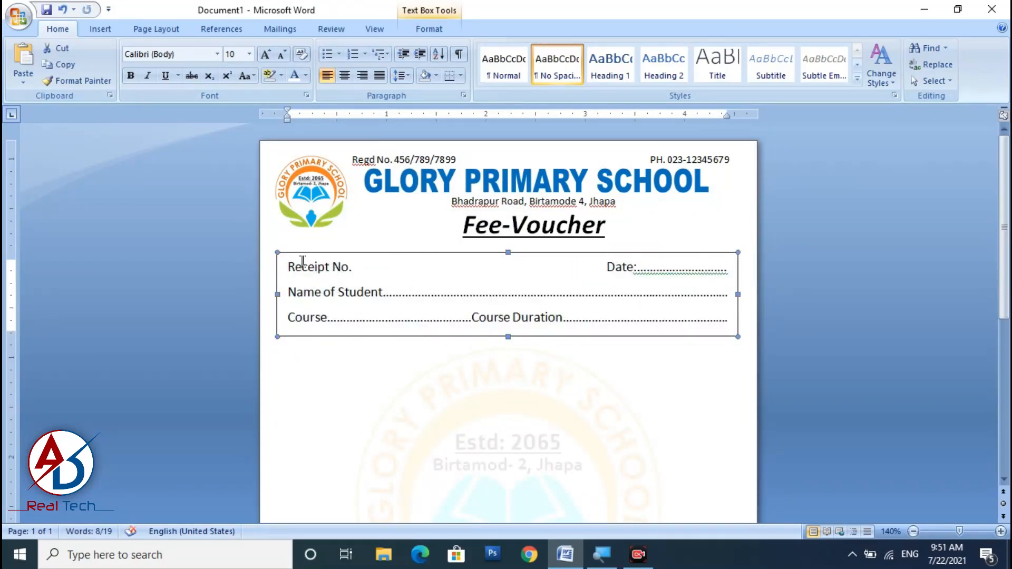
key(ctrl+a)
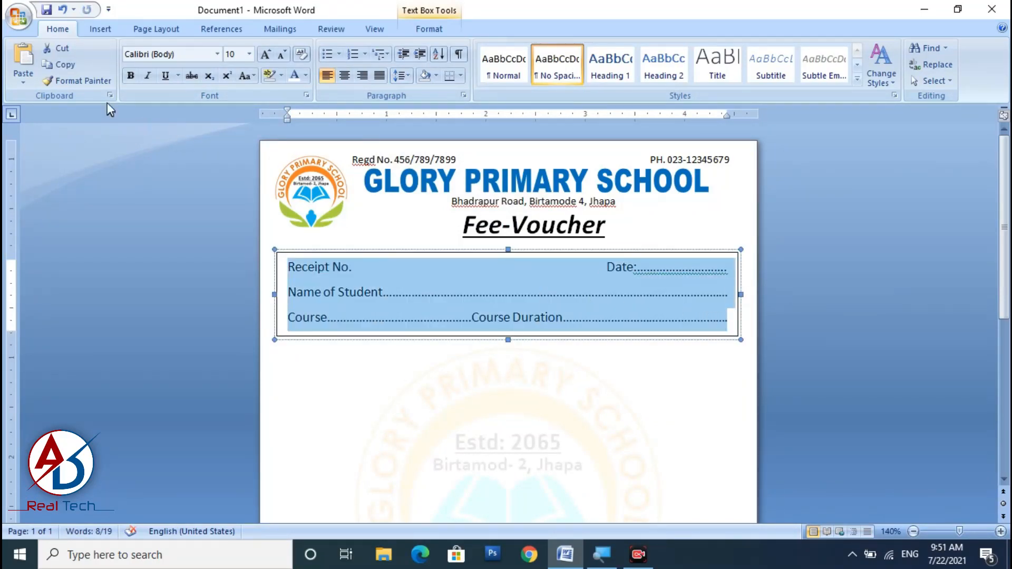
click(267, 57)
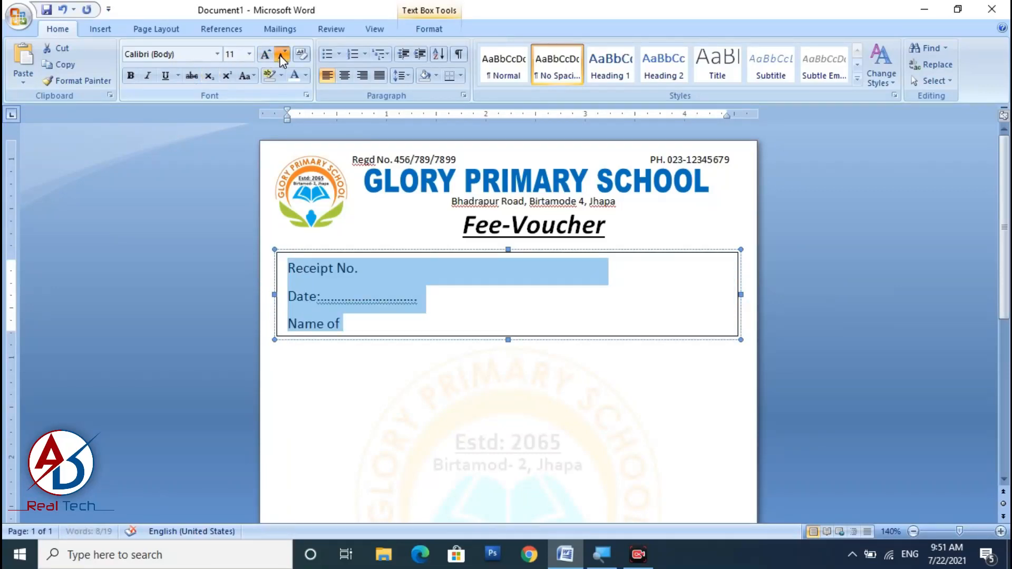
click(281, 56)
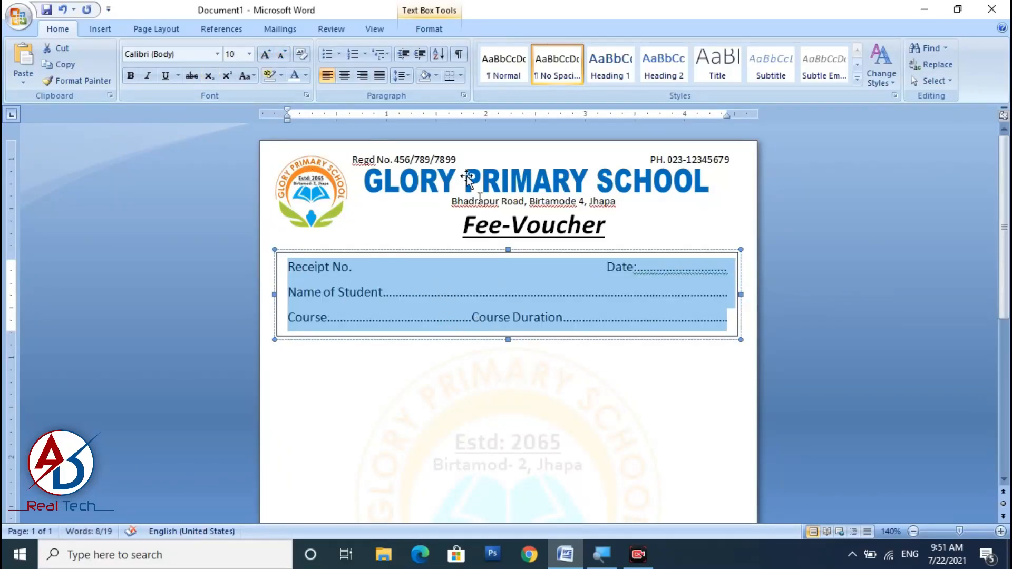
- Set the field text box to No Fill and No Outline
click(421, 29)
click(458, 48)
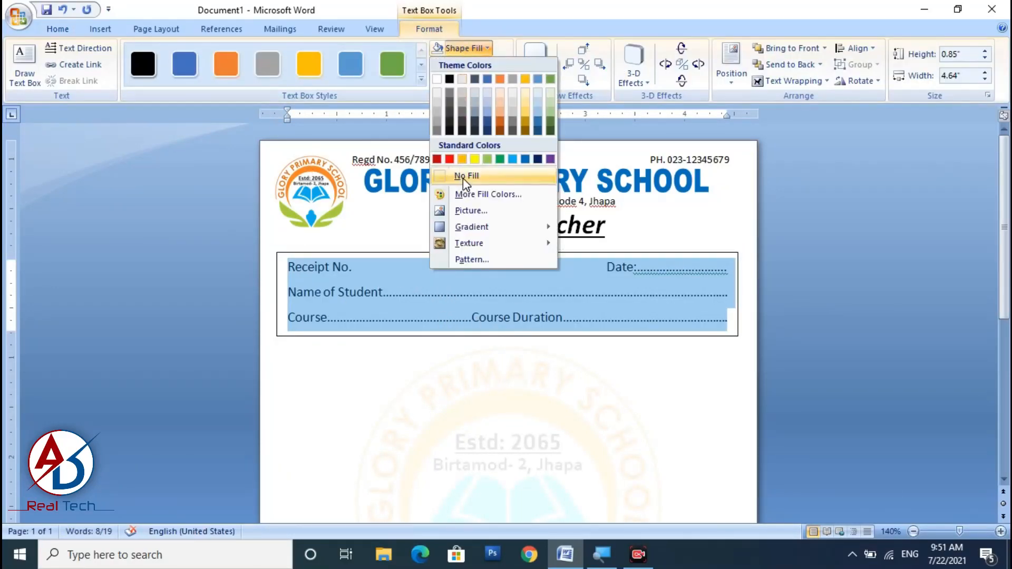
click(453, 174)
click(467, 65)
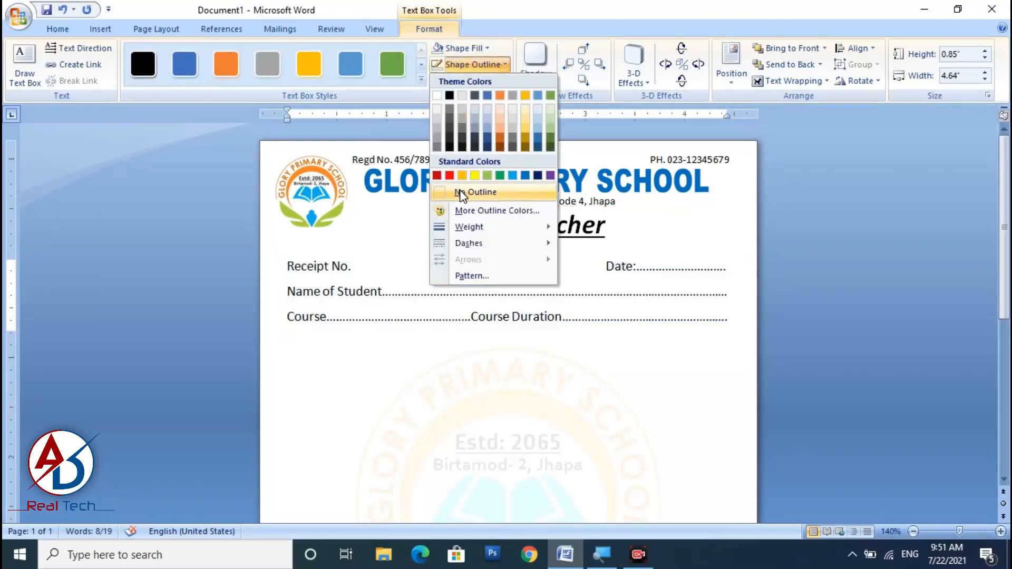
click(463, 192)
click(610, 415)
- Check the overall voucher layout, including the header, the field lines and the watermark beneath them
ctrl+scroll(574, 364, down, 2)
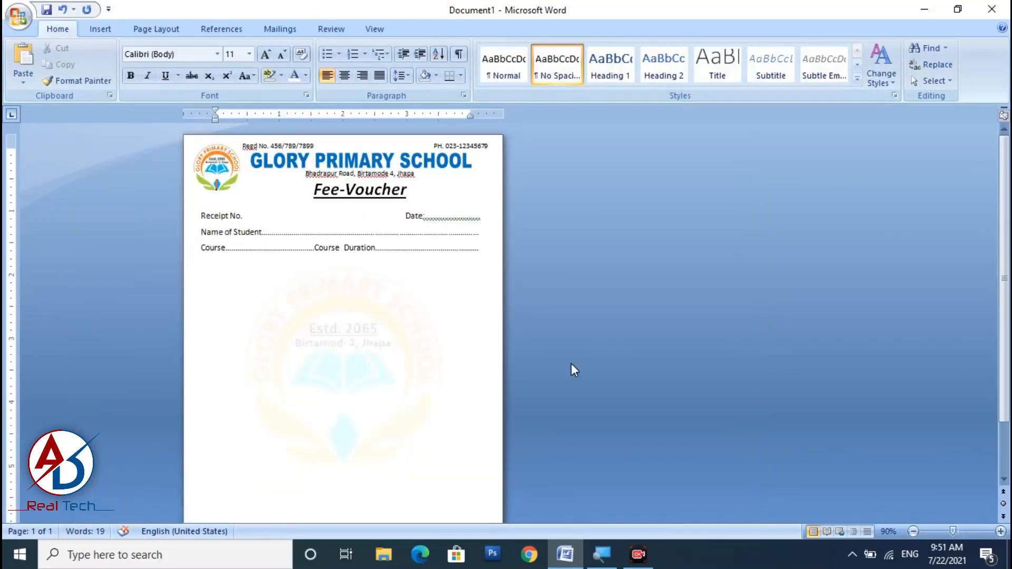
ctrl+scroll(508, 370, down, 3)
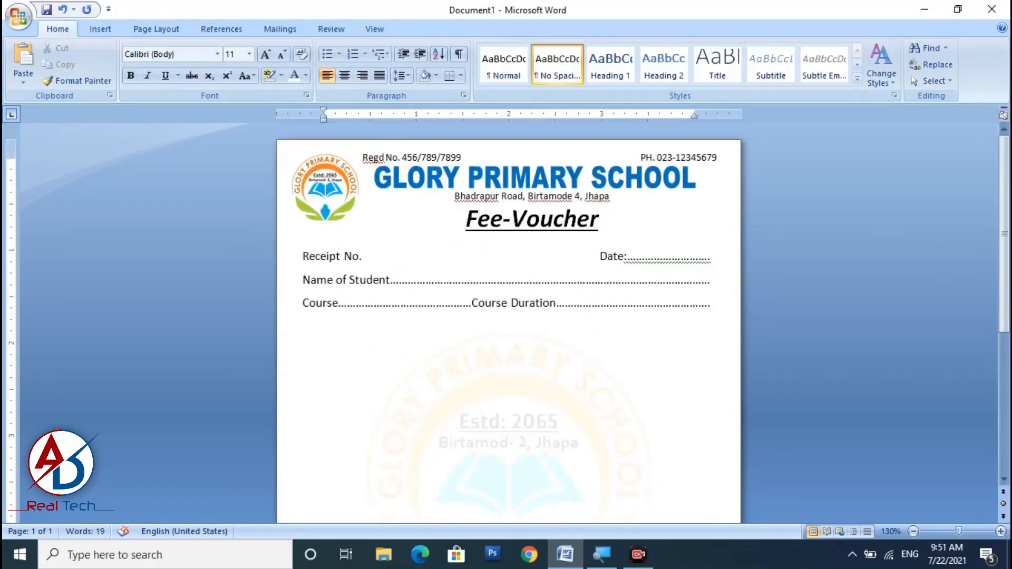
ctrl+scroll(514, 367, up, 2)
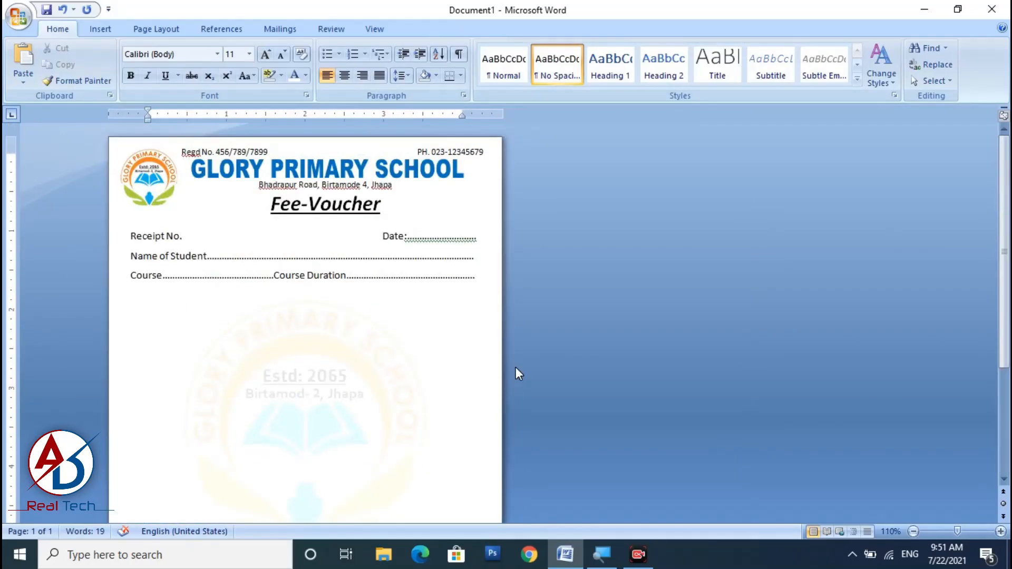
ctrl+scroll(510, 366, down, 2)
ctrl+scroll(510, 365, up, 3)
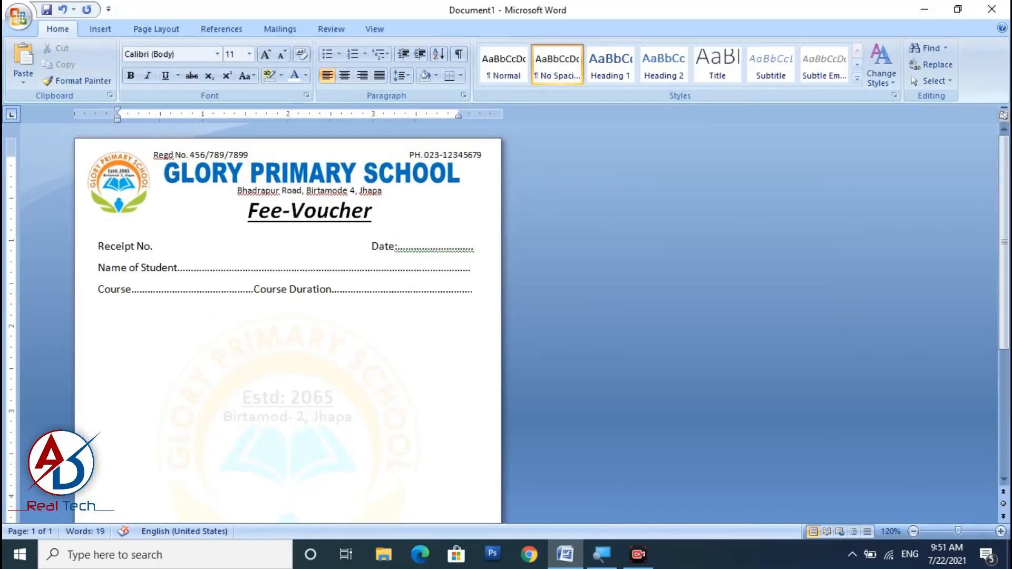
ctrl+scroll(510, 365, down, 3)
ctrl+scroll(438, 293, down, 4)
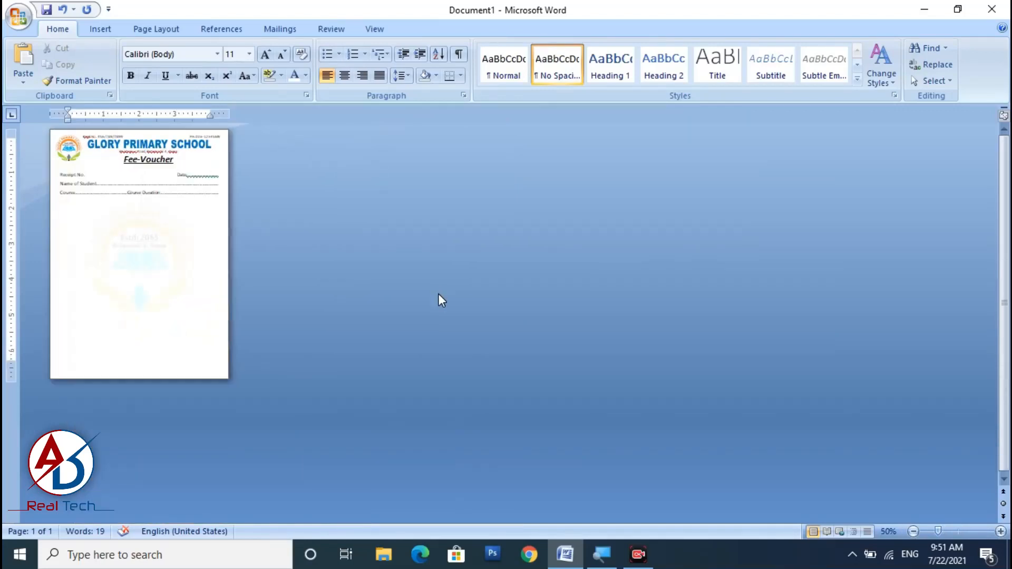
ctrl+scroll(438, 293, up, 6)
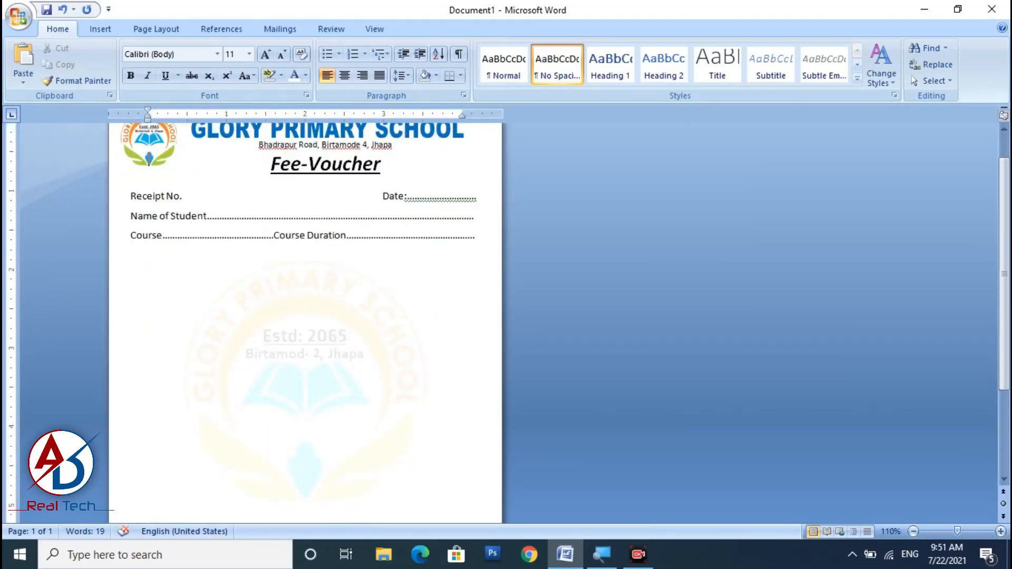
scroll(219, 283, up, 1)
scroll(219, 283, down, 3)
scroll(220, 283, up, 1)
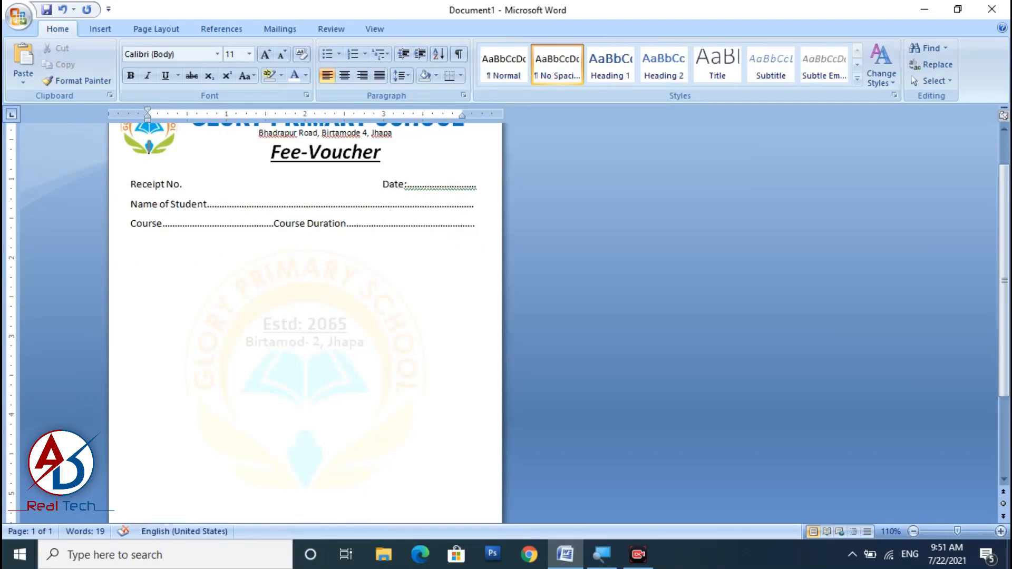
double_click(149, 233)
key(ctrl+z)
click(178, 255)
key(ctrl+y)
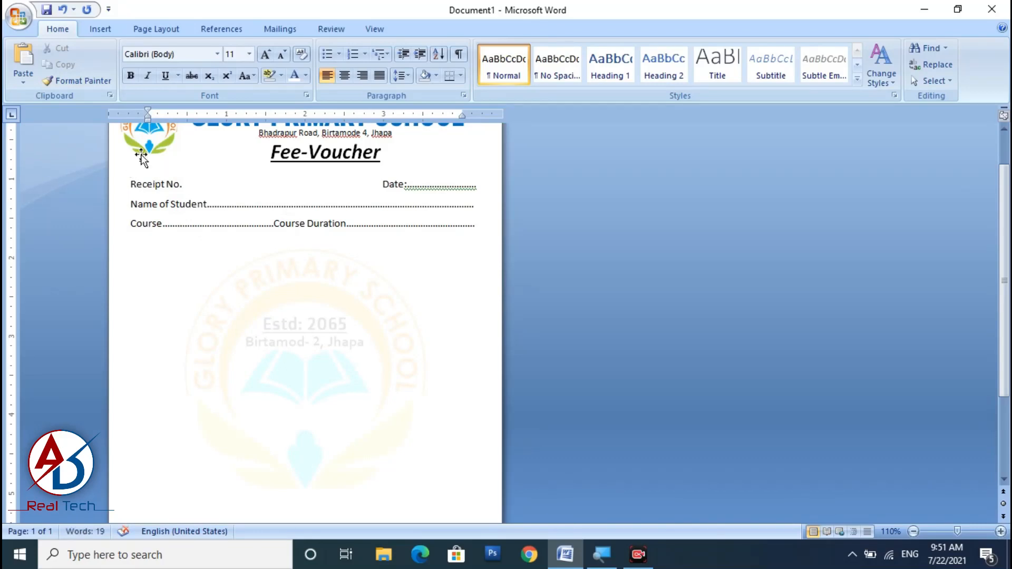
- Apply the No Spacing style to the blank line below the Course and Course Duration fields
click(545, 80)
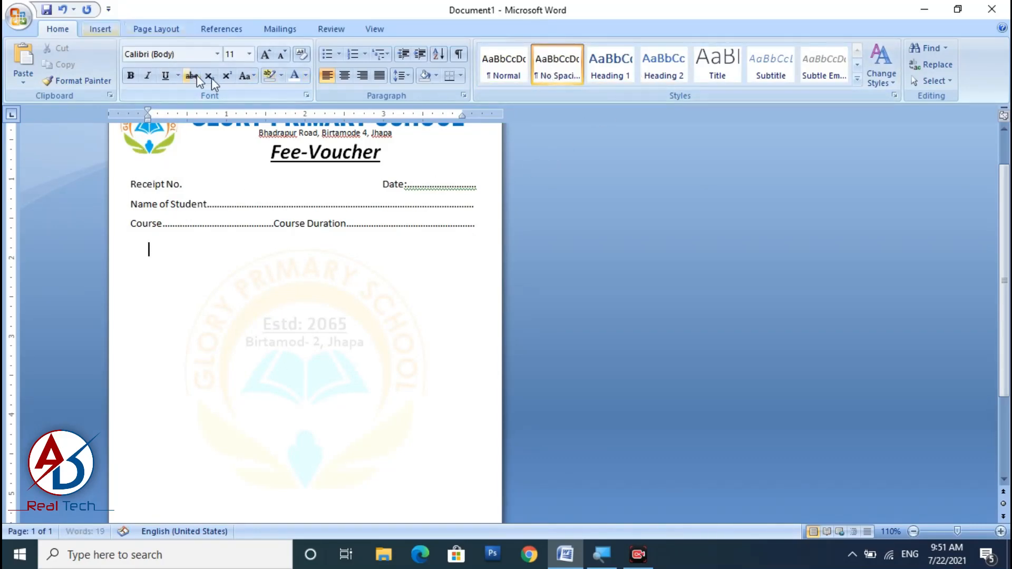
scroll(291, 145, up, 2)
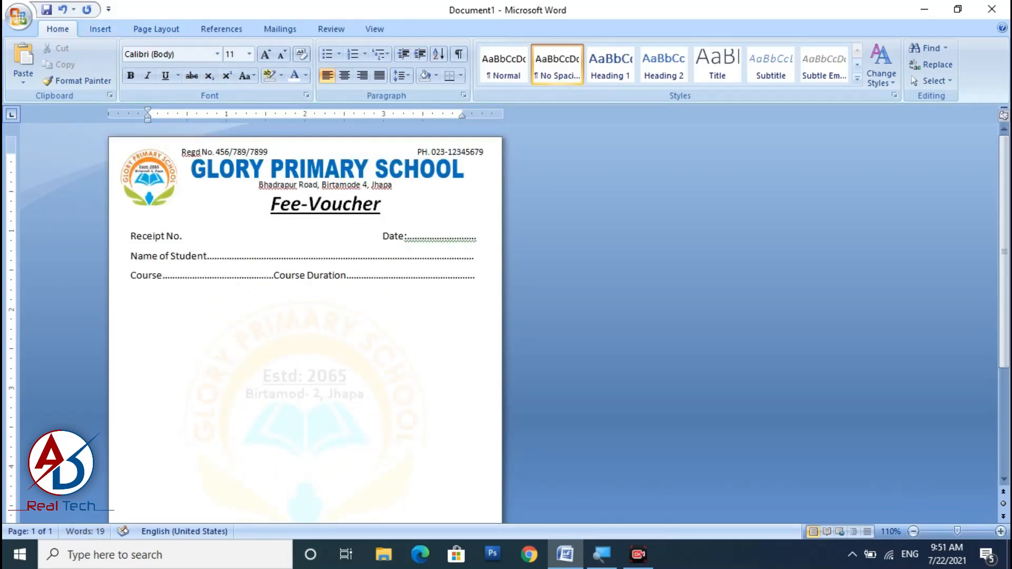
click(552, 74)
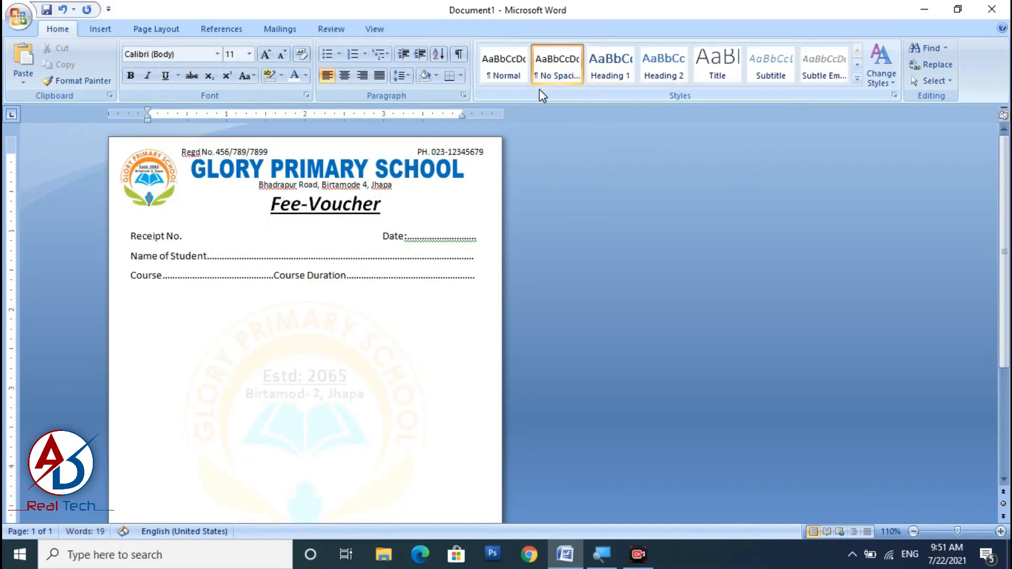
key(Return)
key(BackSpace)
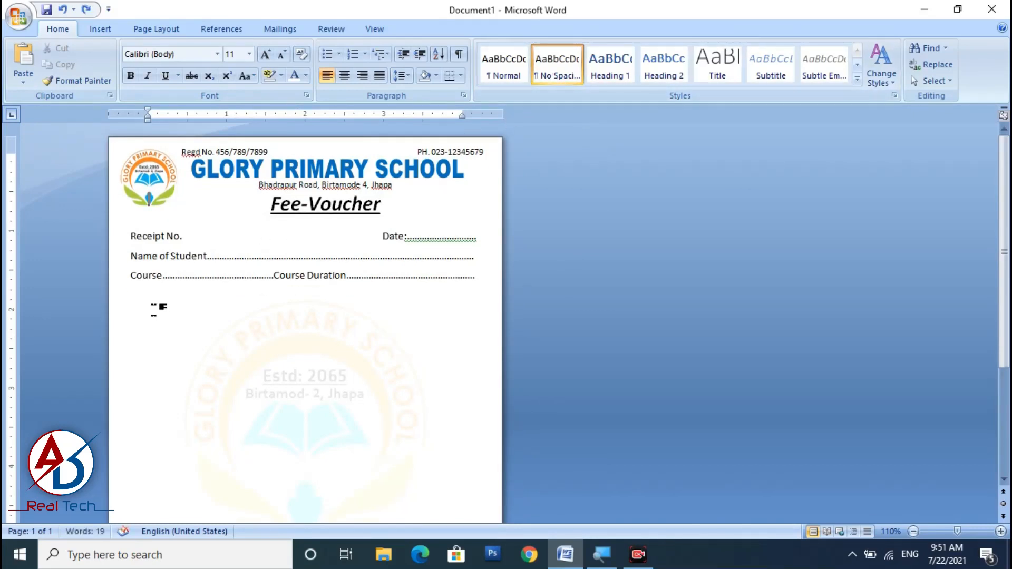
click(153, 307)
key(Return)
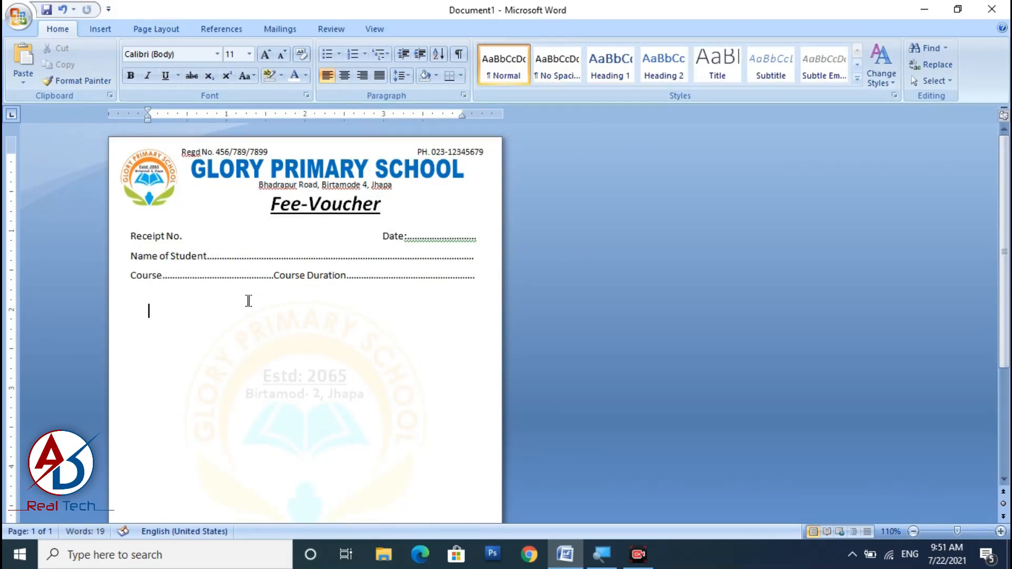
click(556, 66)
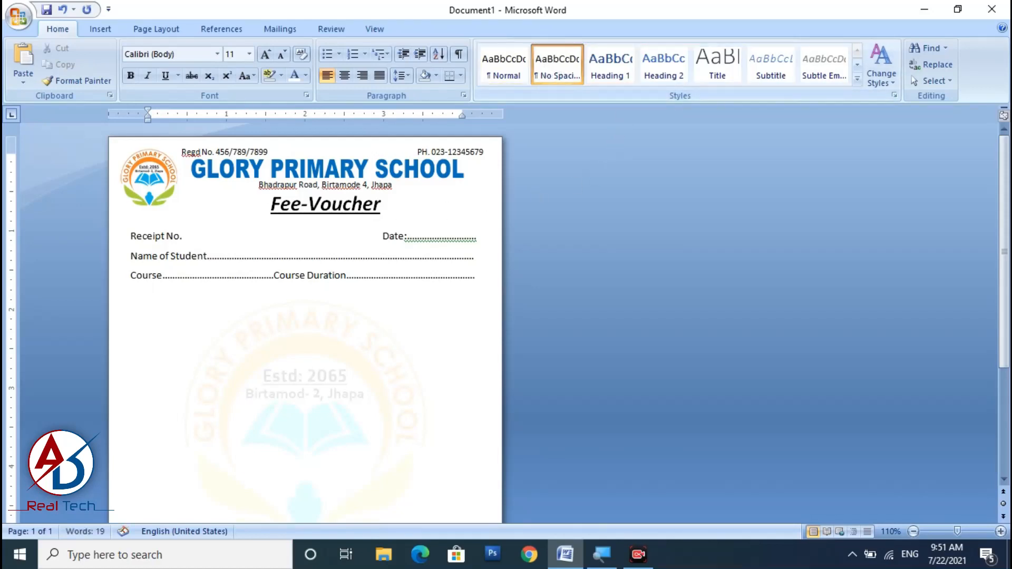
- Insert a table of three columns and four rows below the field lines and align its left edge with the field labels
click(96, 30)
click(125, 75)
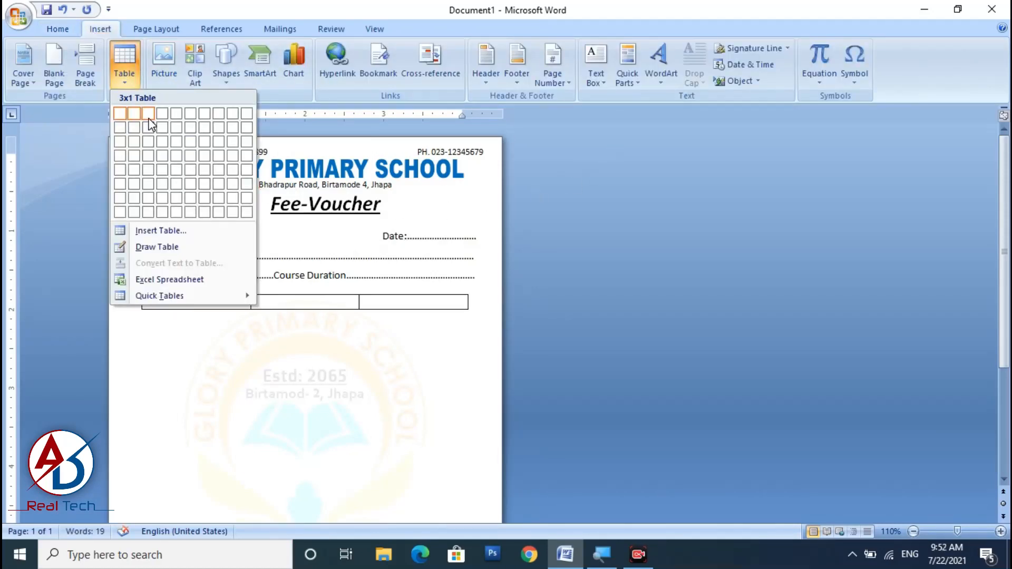
click(147, 158)
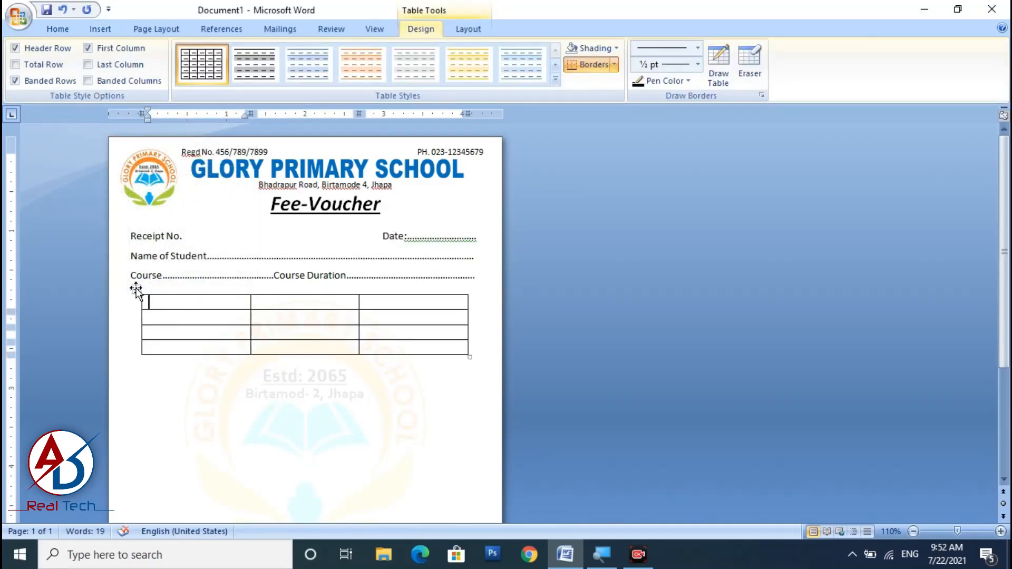
click(318, 406)
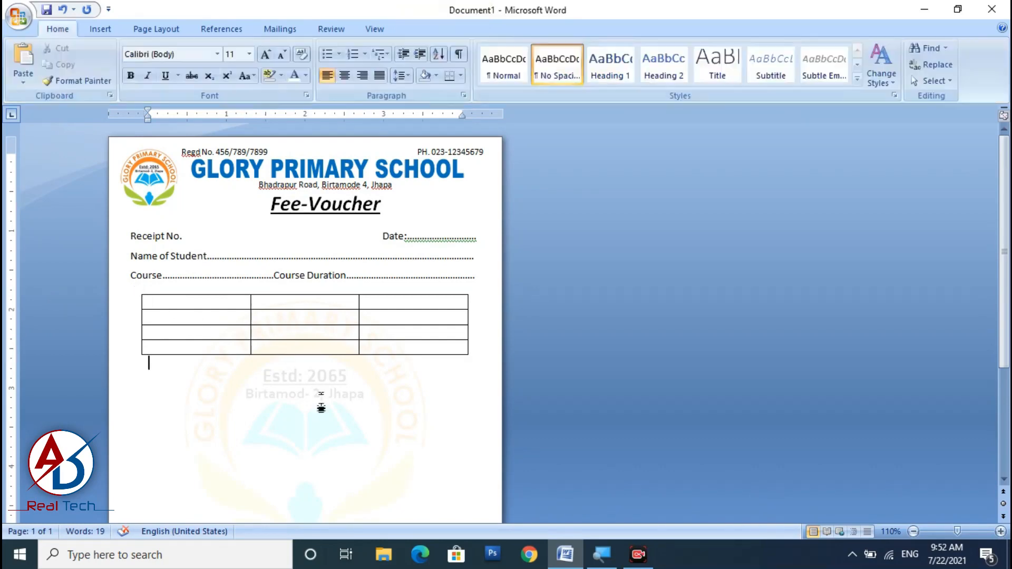
scroll(326, 390, up, 2)
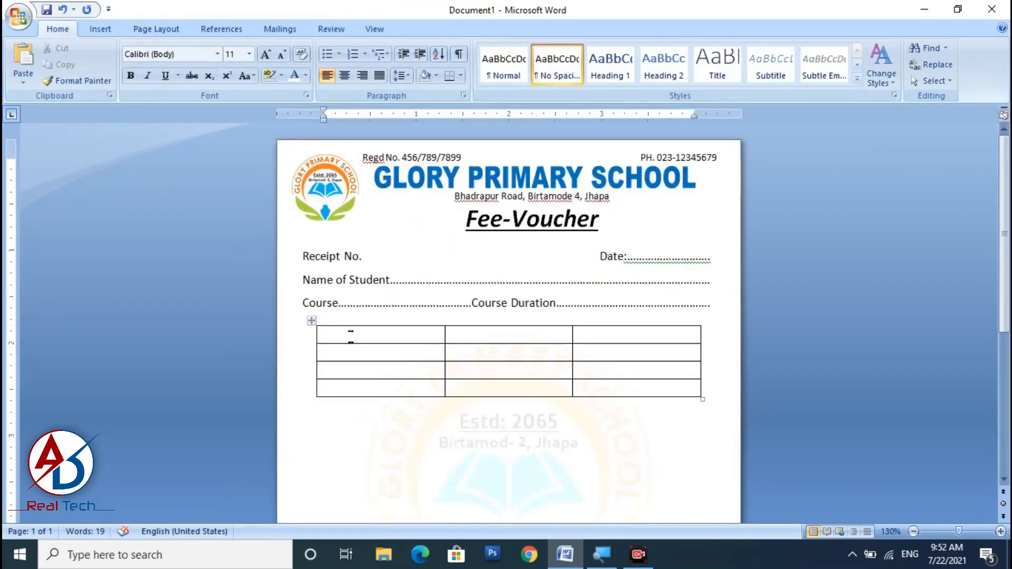
click(351, 336)
drag(320, 114, 301, 115)
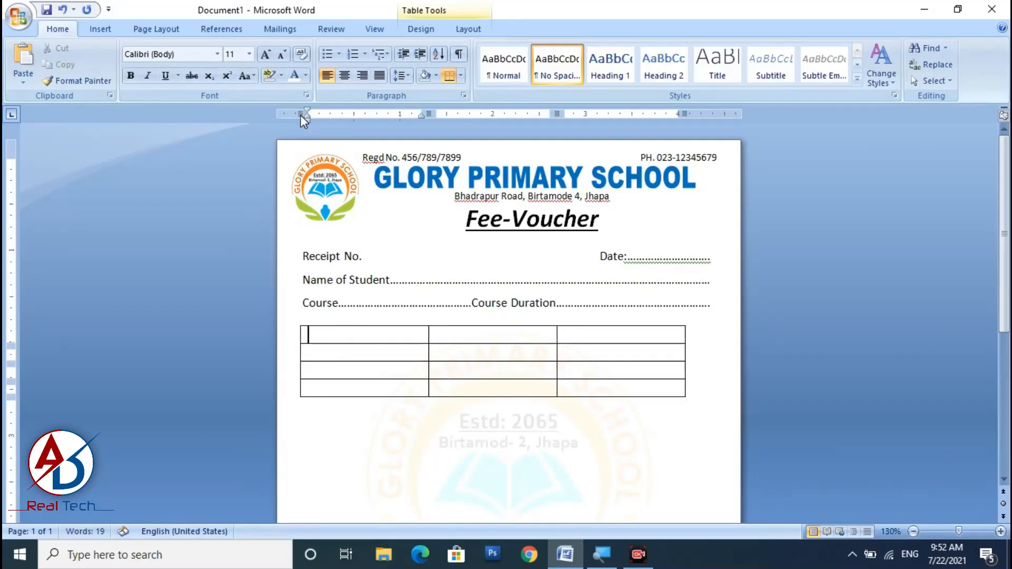
- Nudge the school logo slightly to the right so it lines up with the left edge of the field labels and table
click(333, 211)
key(ctrl+Right)
key(ctrl+Right)
key(ctrl+Right)
key(ctrl+Right)
key(ctrl+Right)
key(ctrl+Right)
key(ctrl+Right)
key(ctrl+Right)
key(ctrl+Right)
key(ctrl+Right)
key(ctrl+Right)
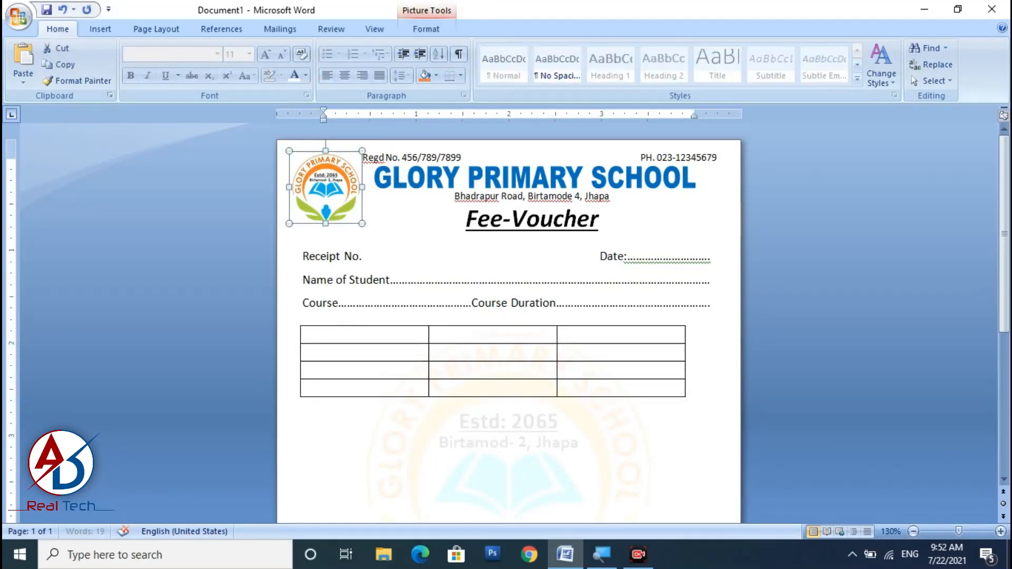
click(306, 341)
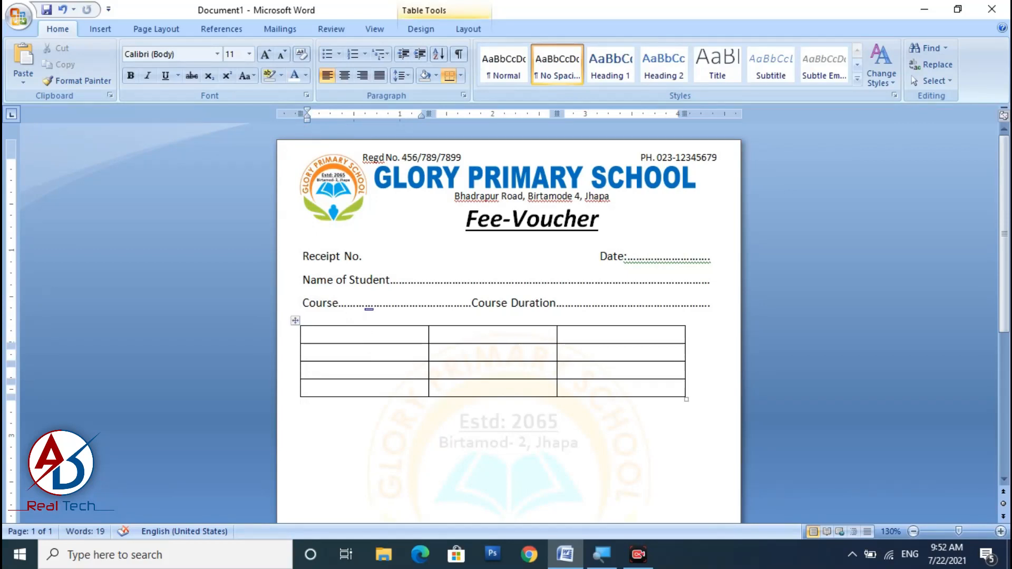
click(325, 406)
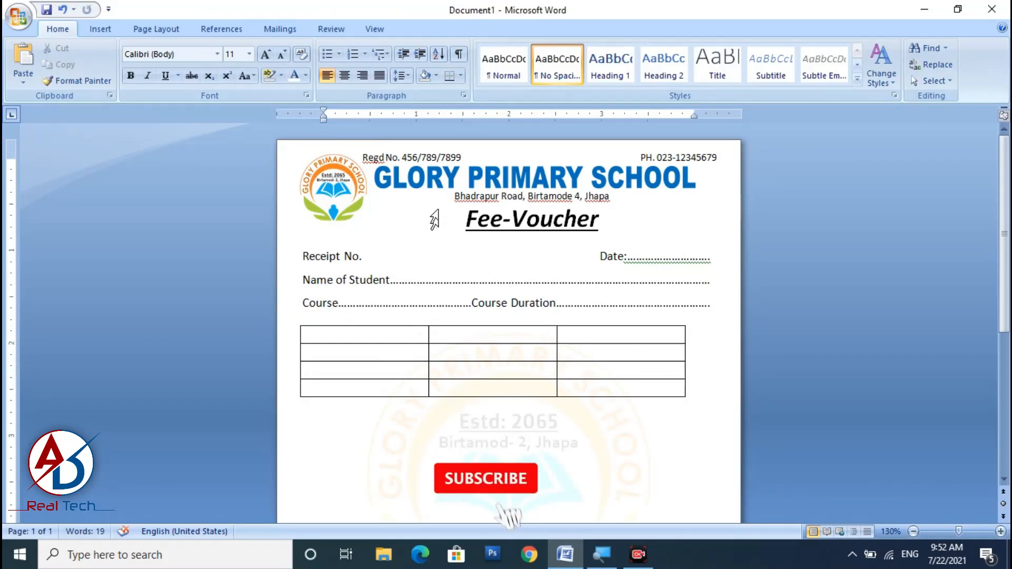
- Resize the table columns to 0.63" for the first and 2.56" for the second, ending the third where the dotted lines end
click(311, 335)
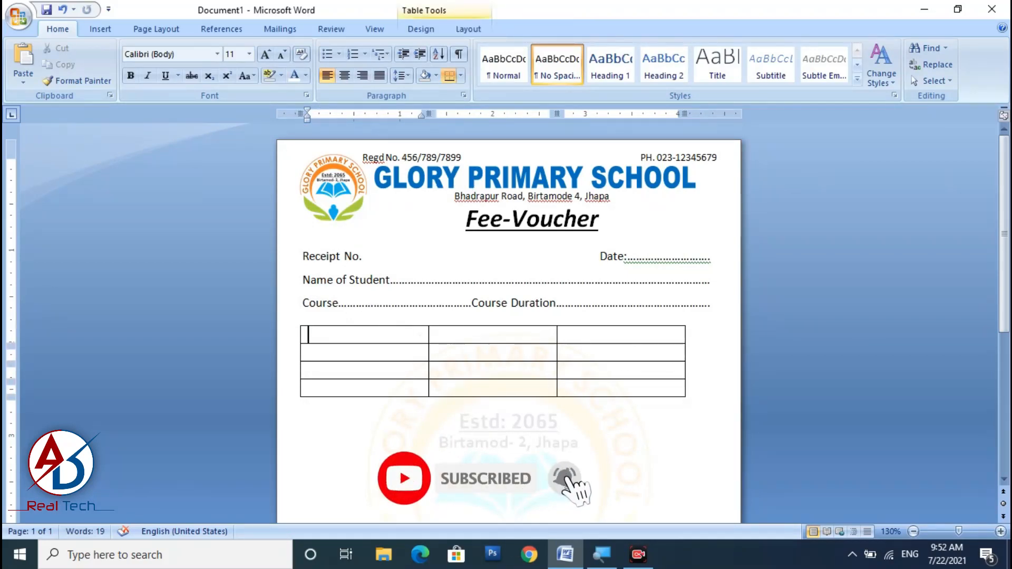
drag(422, 115, 358, 115)
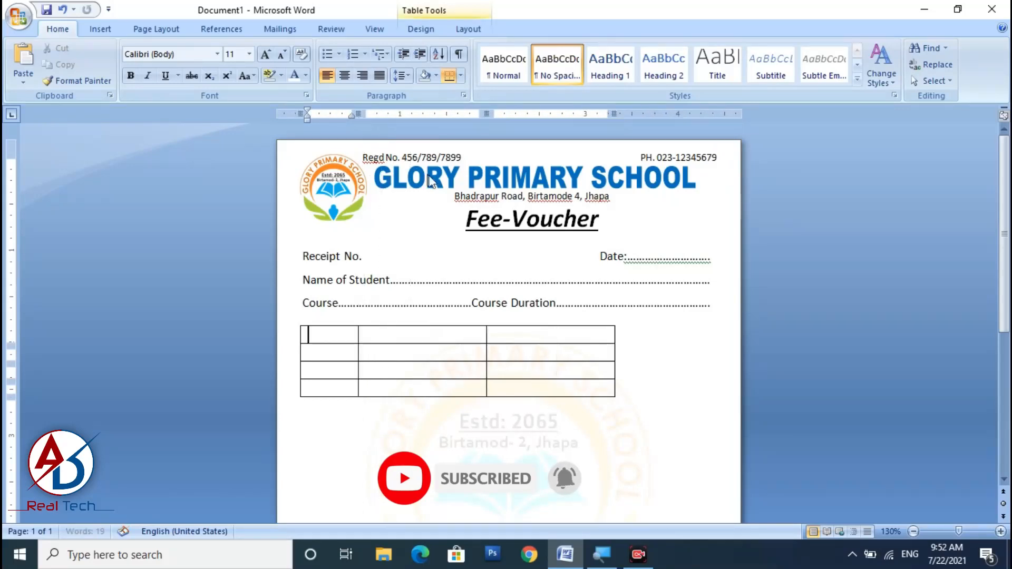
drag(489, 116, 578, 114)
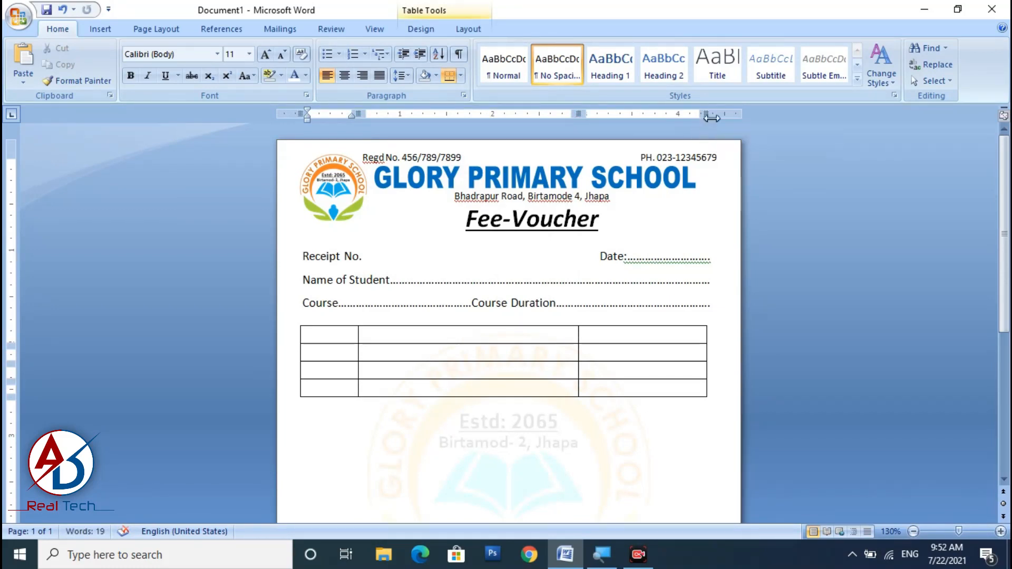
drag(578, 114, 596, 114)
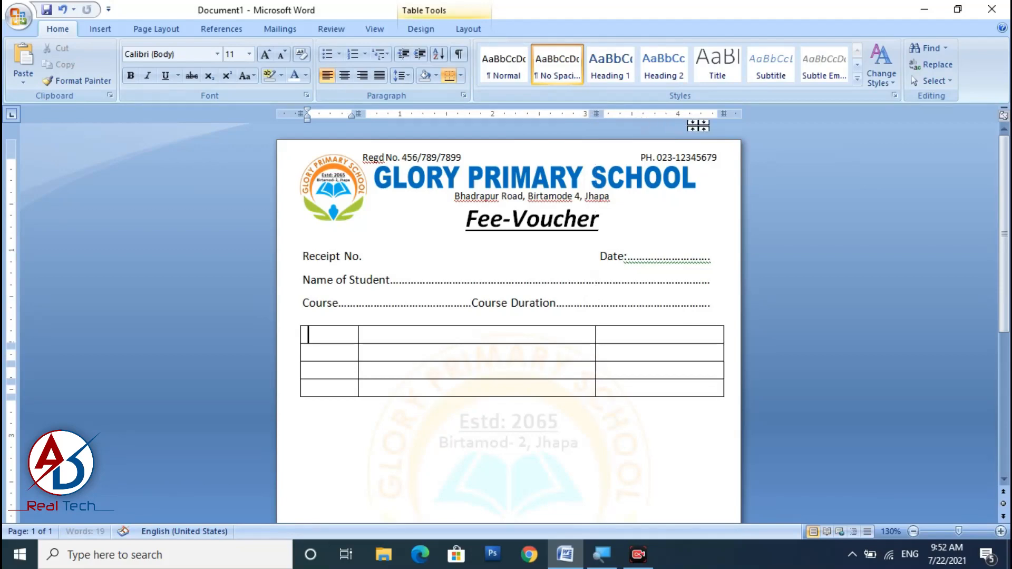
drag(709, 116, 711, 115)
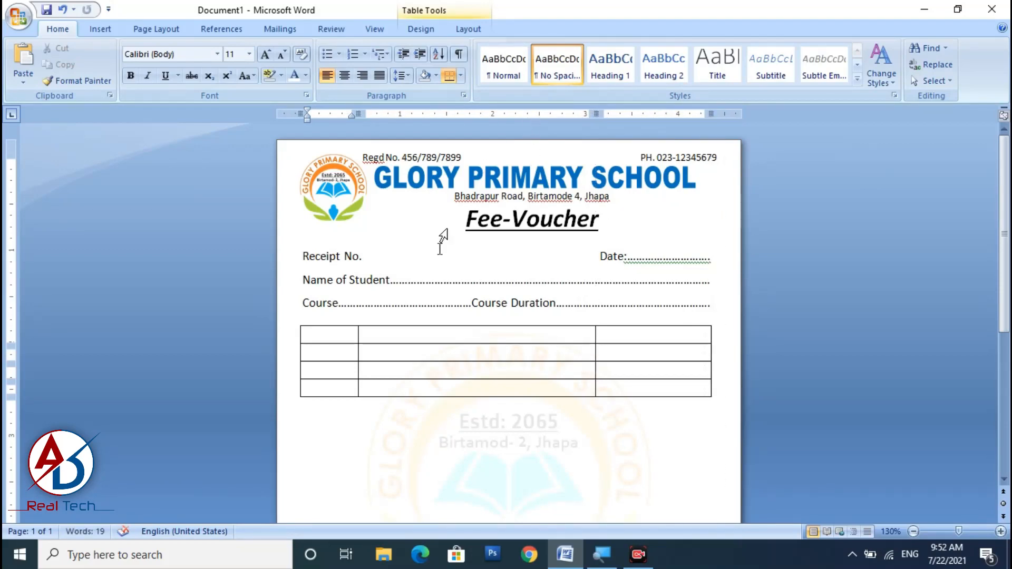
- Set the height of the table's first row to 0.3"
click(335, 330)
scroll(335, 330, down, 1)
scroll(335, 330, up, 1)
drag(317, 340, 717, 332)
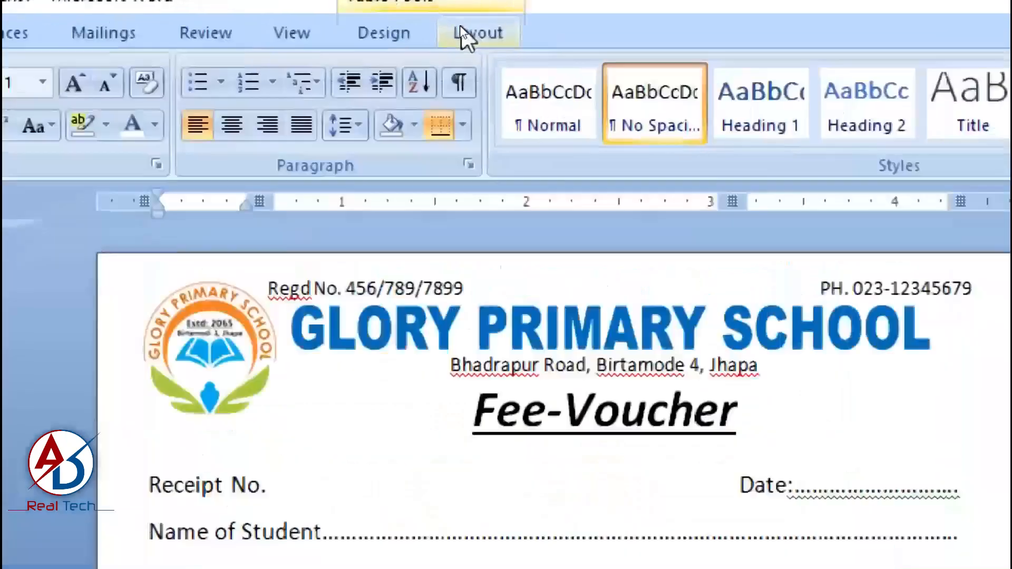
click(461, 29)
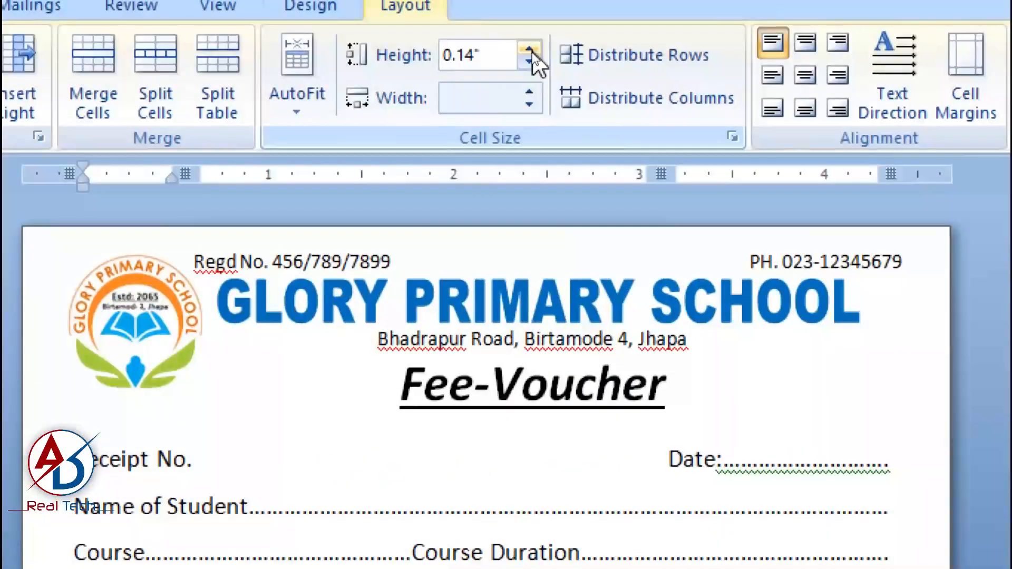
click(531, 52)
click(530, 53)
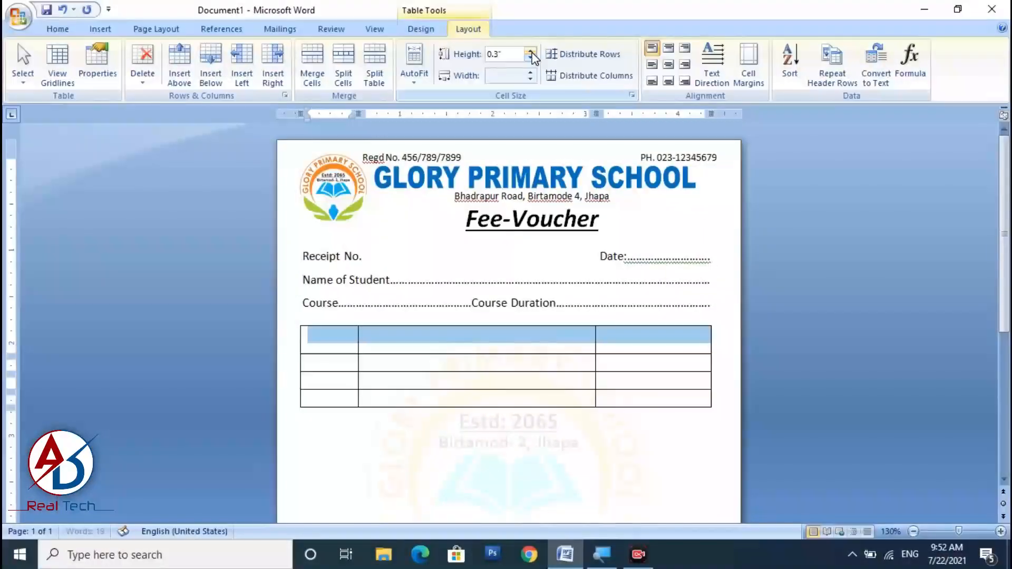
- Centre the cells of the table's first row both horizontally and vertically
click(309, 335)
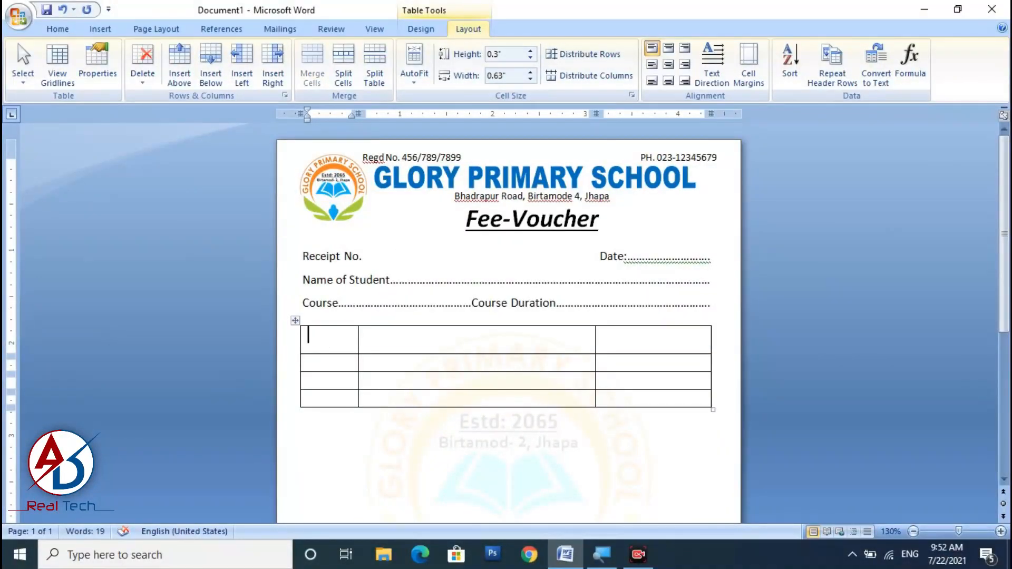
drag(322, 341, 643, 341)
click(668, 64)
- Enter the column headings "Sr. No.", "Particulars" and "Amount" in the table's first row
click(330, 340)
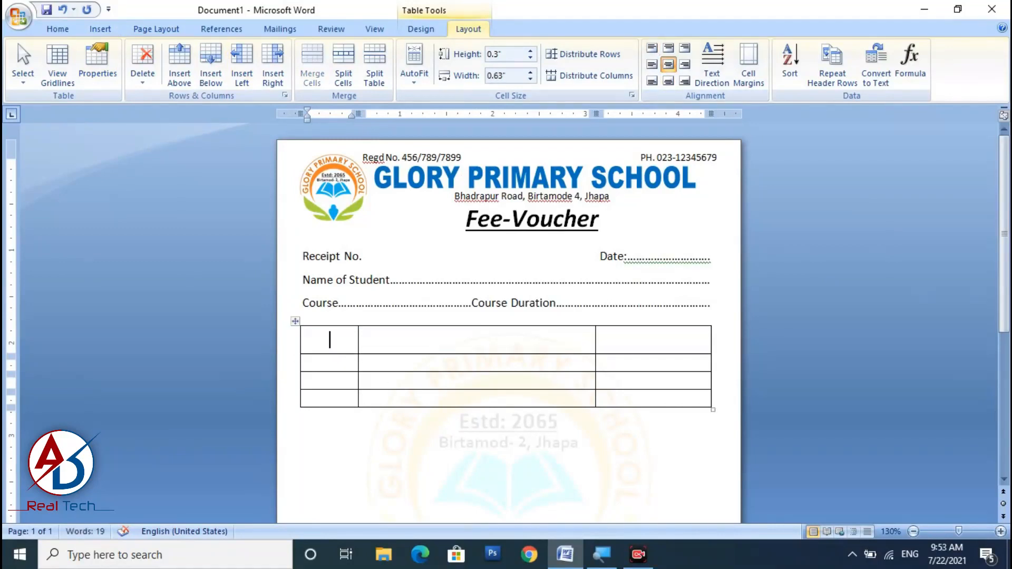
text(Srn)
key(BackSpace)
text(. No.)
key(Tab)
text(Pa)
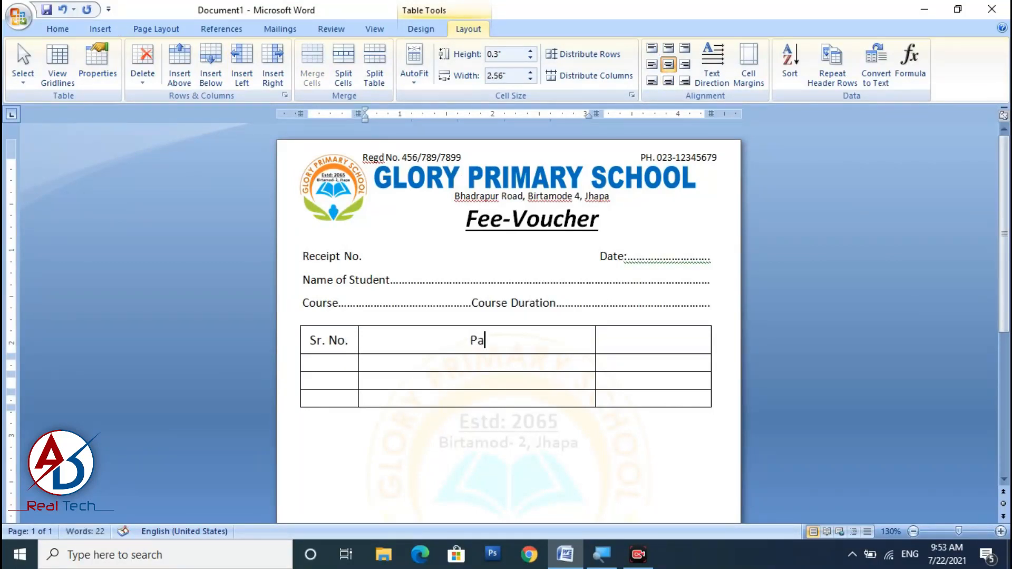
text(rticulars)
key(Tab)
text(Amount)
- Format the table's heading row in bold at font size 12
drag(313, 340, 654, 340)
click(57, 28)
click(266, 55)
click(266, 54)
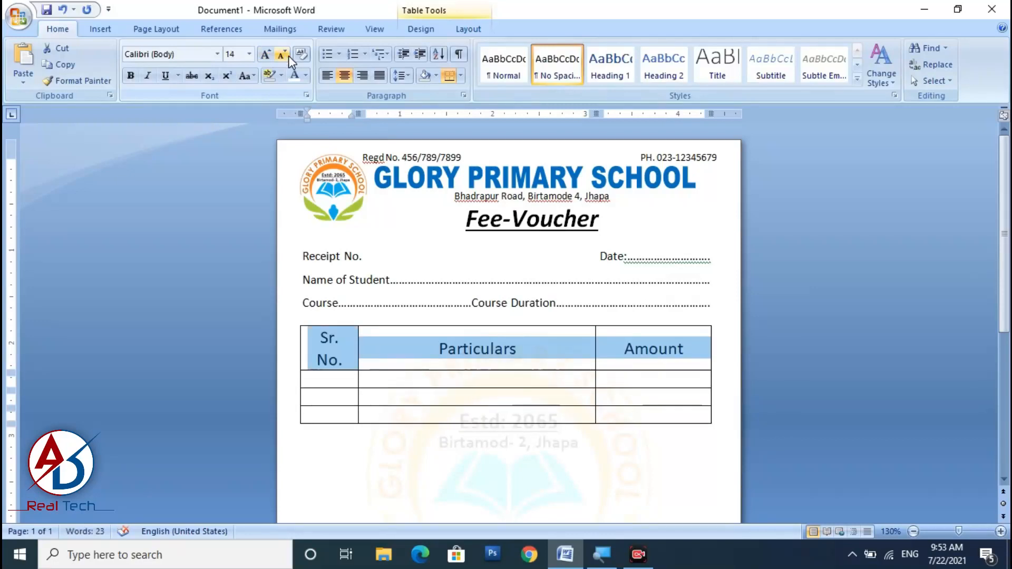
click(282, 55)
click(130, 77)
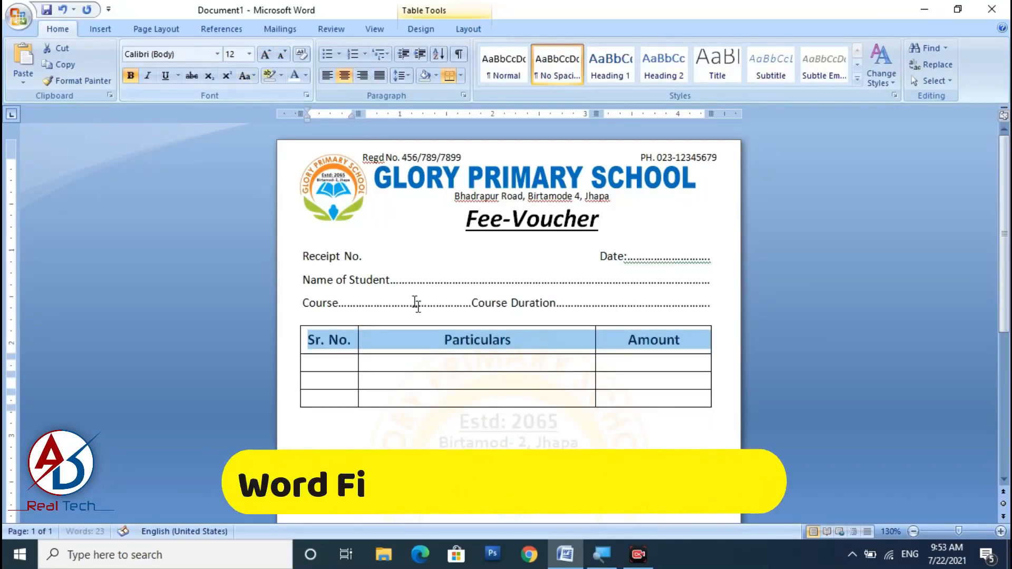
click(454, 365)
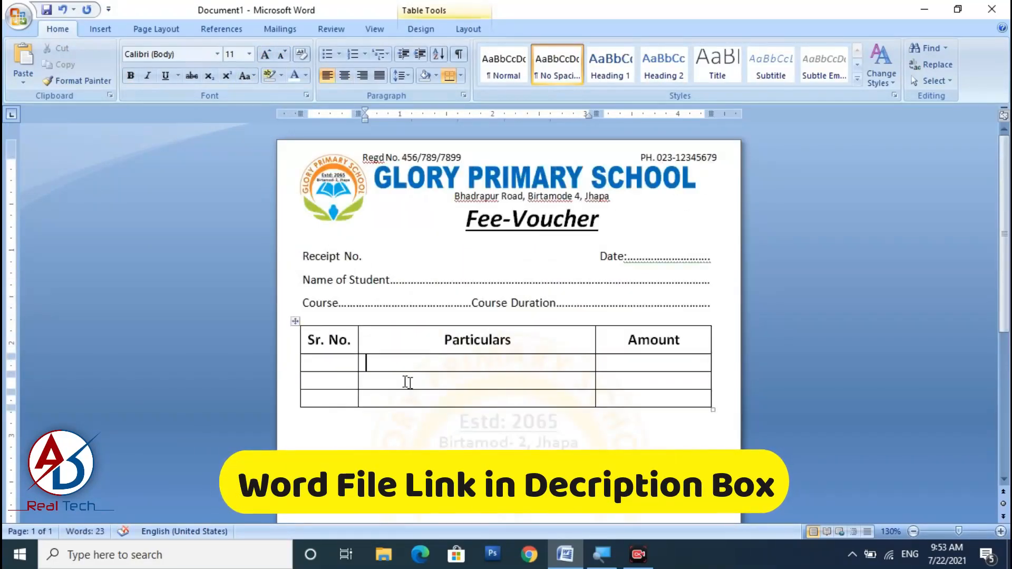
- Stretch the first blank row under the headings down past the lower end of the watermark, keeping two short rows beneath it
ctrl+scroll(407, 382, down, 10)
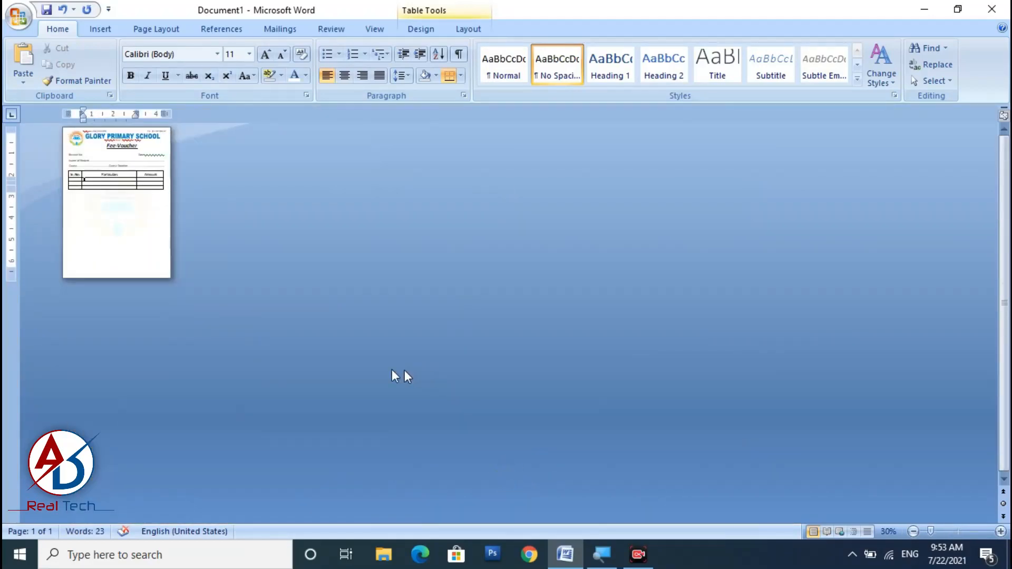
ctrl+scroll(404, 371, up, 8)
ctrl+scroll(414, 363, down, 4)
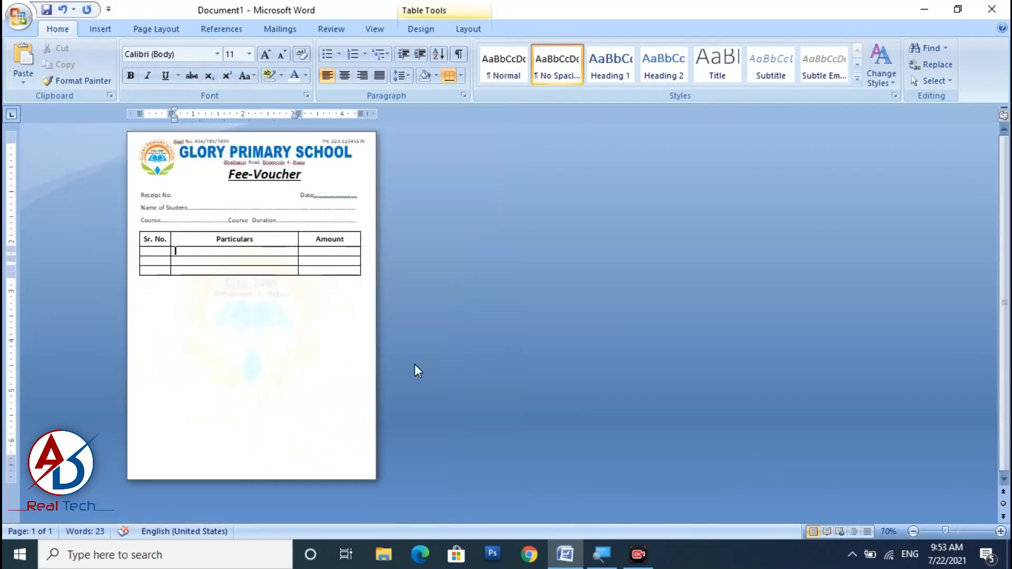
ctrl+scroll(415, 364, up, 6)
scroll(377, 321, down, 2)
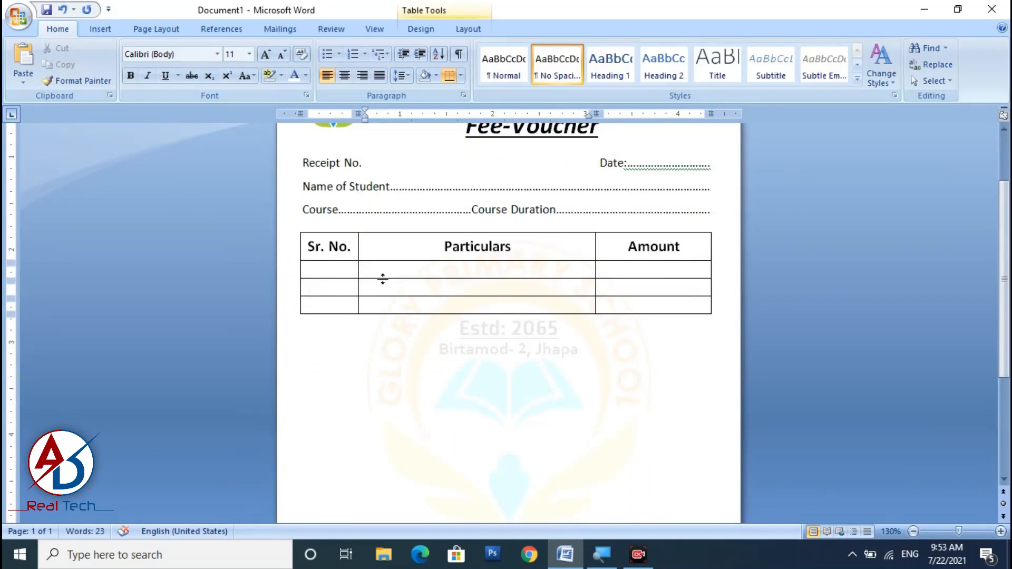
drag(383, 279, 411, 498)
scroll(441, 328, down, 2)
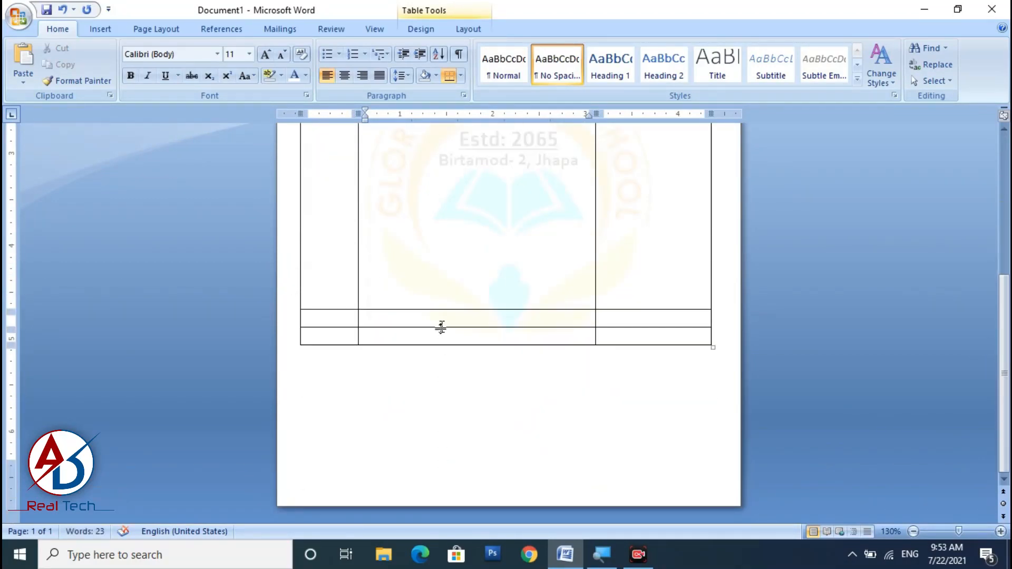
drag(441, 310, 437, 362)
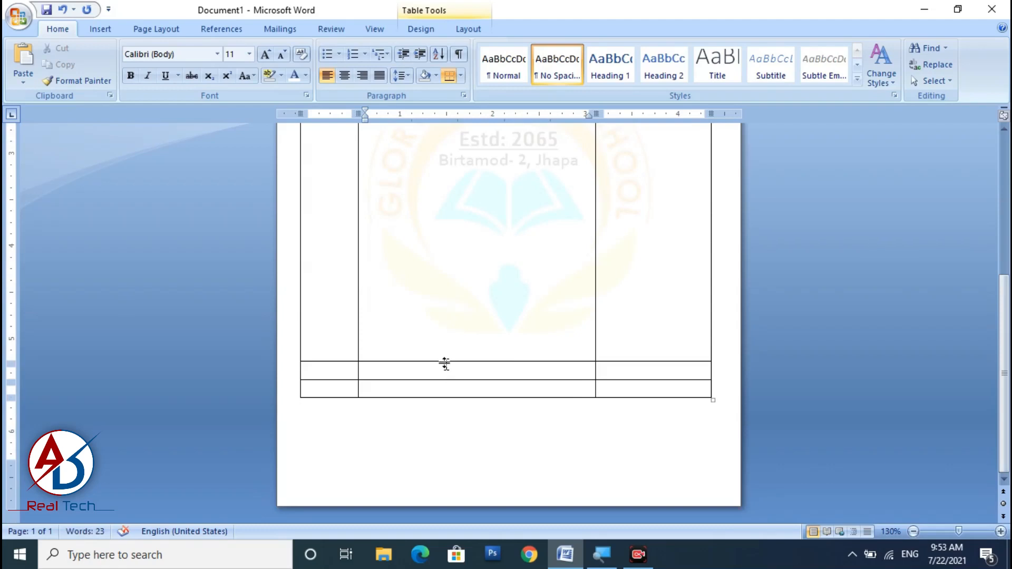
scroll(449, 358, up, 2)
scroll(462, 415, up, 3)
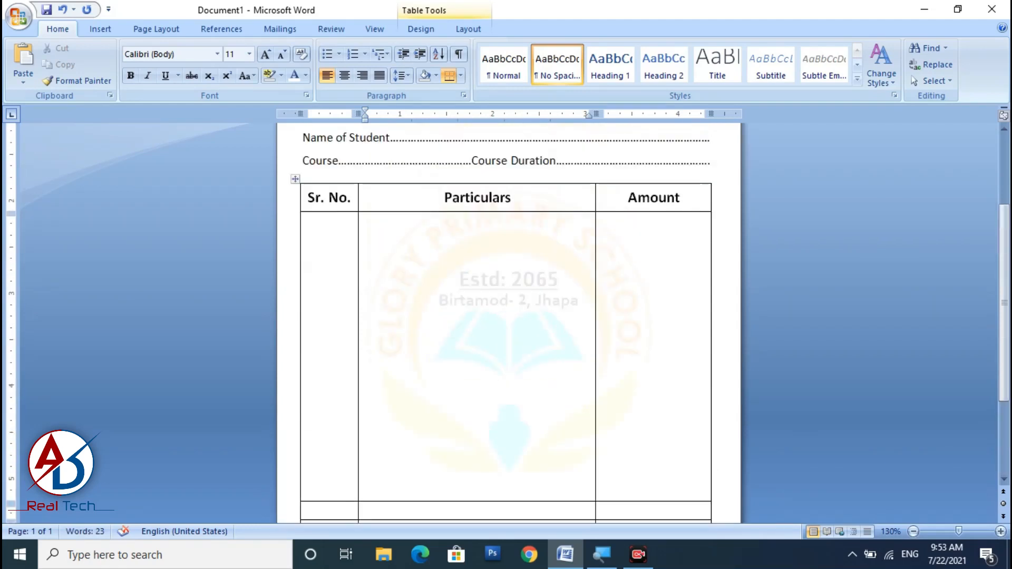
scroll(469, 403, down, 6)
scroll(469, 402, up, 2)
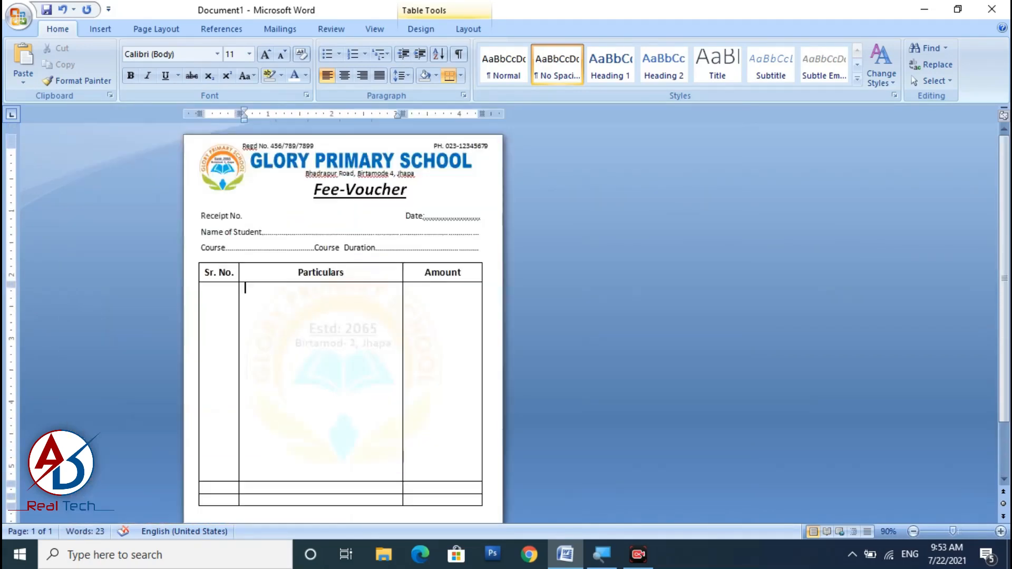
- Nudge the text box holding the address and the "Fee-Voucher" title slightly down in the voucher header
click(216, 300)
click(425, 311)
scroll(425, 311, down, 3)
scroll(343, 316, up, 3)
ctrl+scroll(382, 185, up, 2)
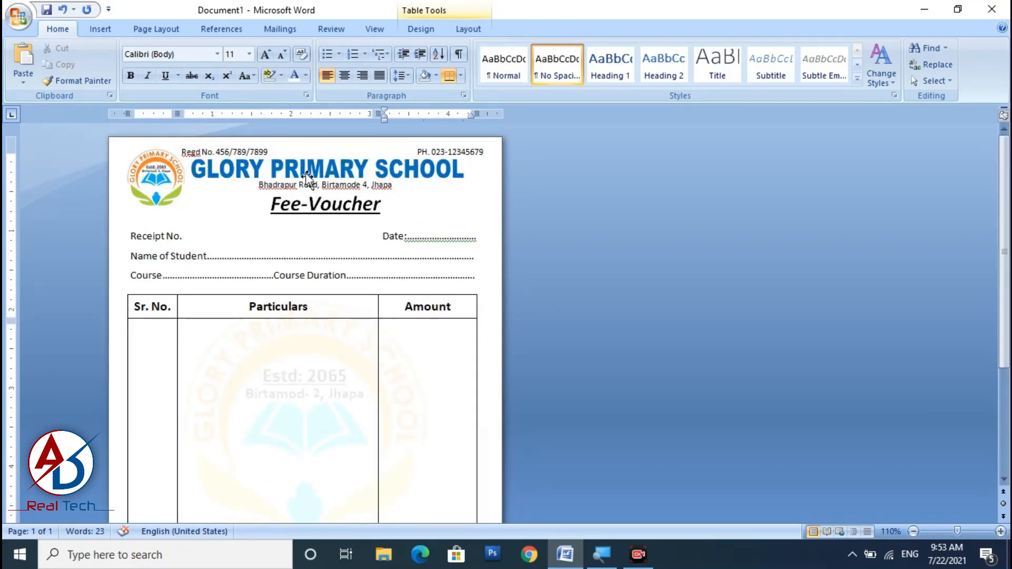
click(271, 206)
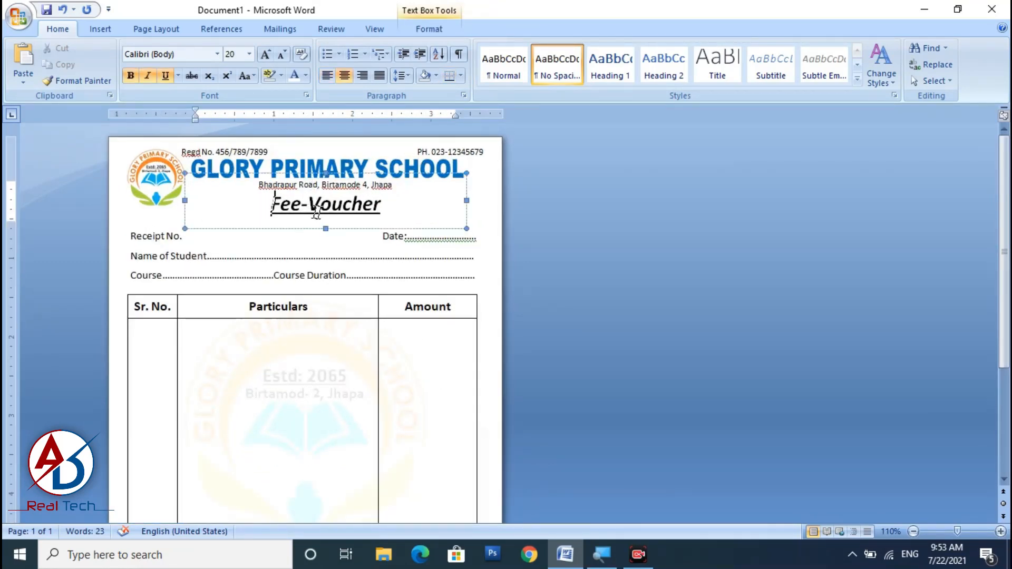
click(352, 227)
key(Down)
key(Down)
key(Down)
key(Down)
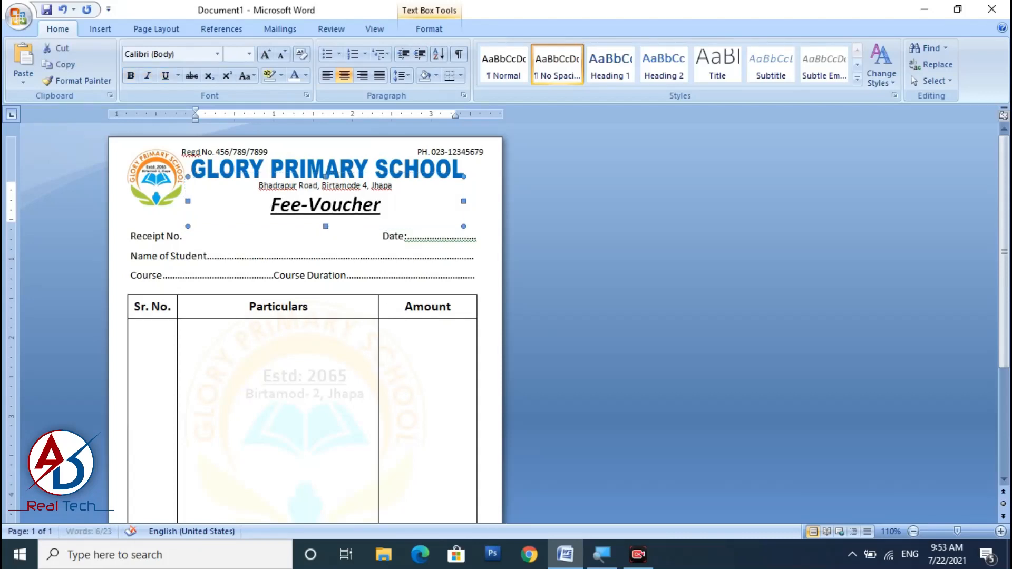
- Nudge the "GLORY PRIMARY SCHOOL" WordArt slightly down so it sits just above the address line
click(349, 173)
key(Down)
key(Down)
key(Down)
key(Down)
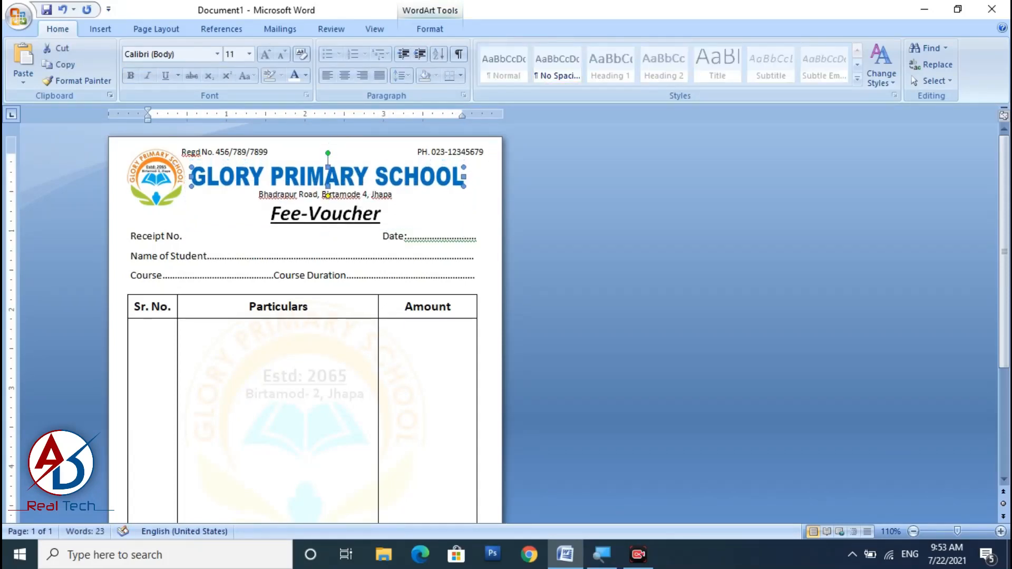
- Nudge the text box with the registration and phone numbers down close to the school name
click(452, 152)
key(Escape)
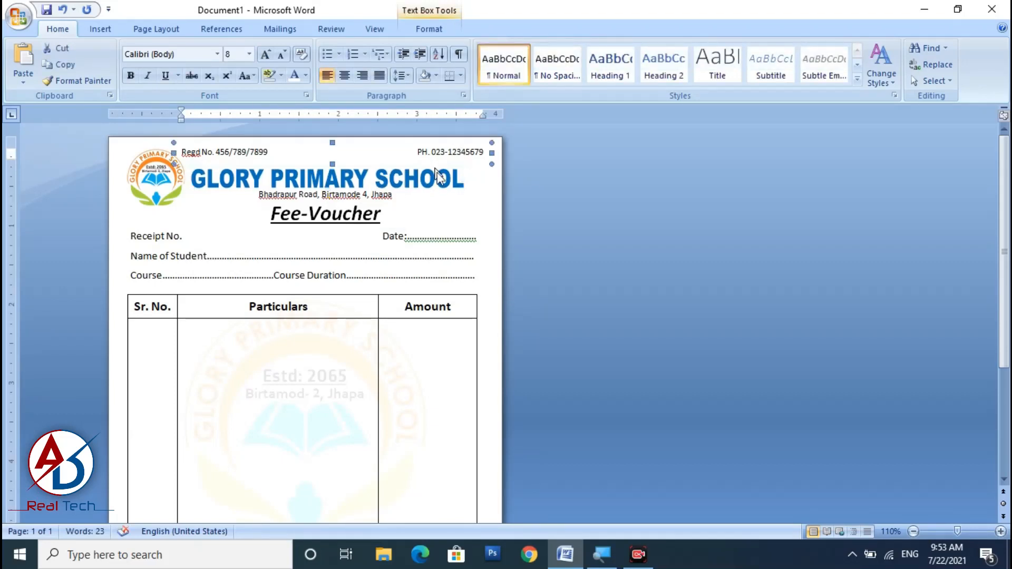
key(Down)
key(Down)
key(Down)
key(Down)
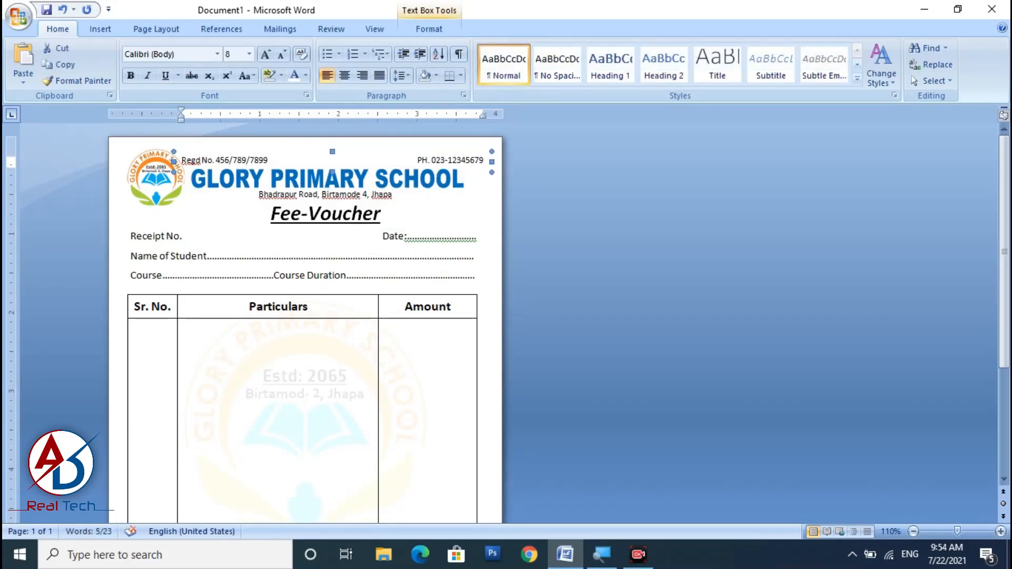
- Indent the registration number to the start of the school name and pull the phone number back towards the name's end
click(183, 160)
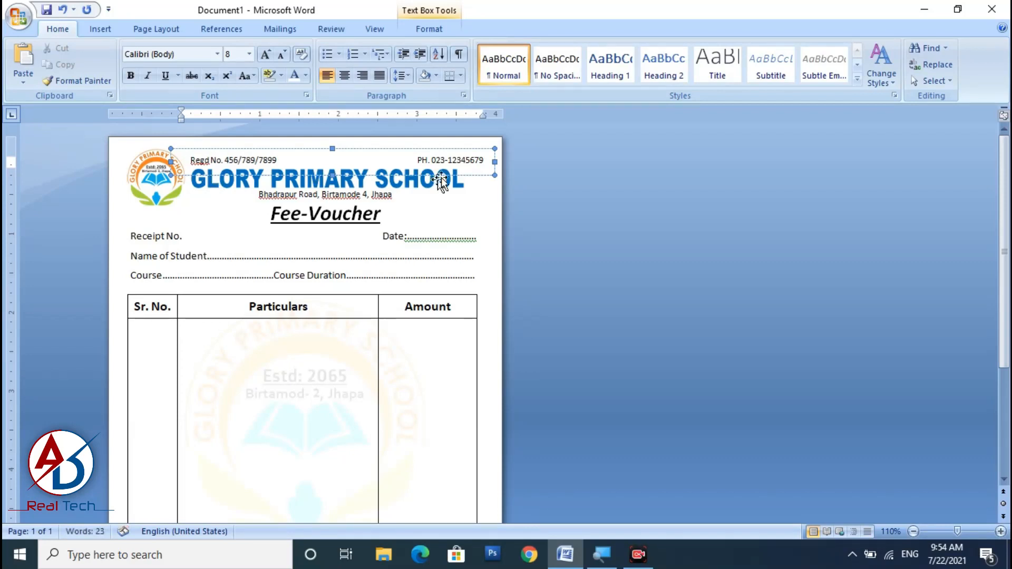
click(417, 160)
key(BackSpace)
key(BackSpace)
key(BackSpace)
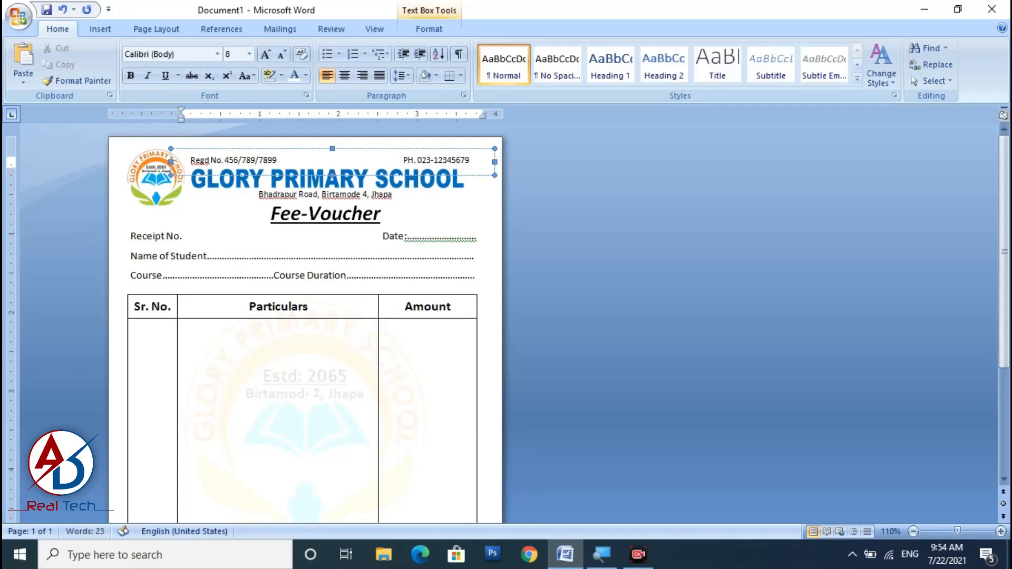
click(556, 261)
- Shift the school logo slightly down and to the right to line up with the header text
click(163, 191)
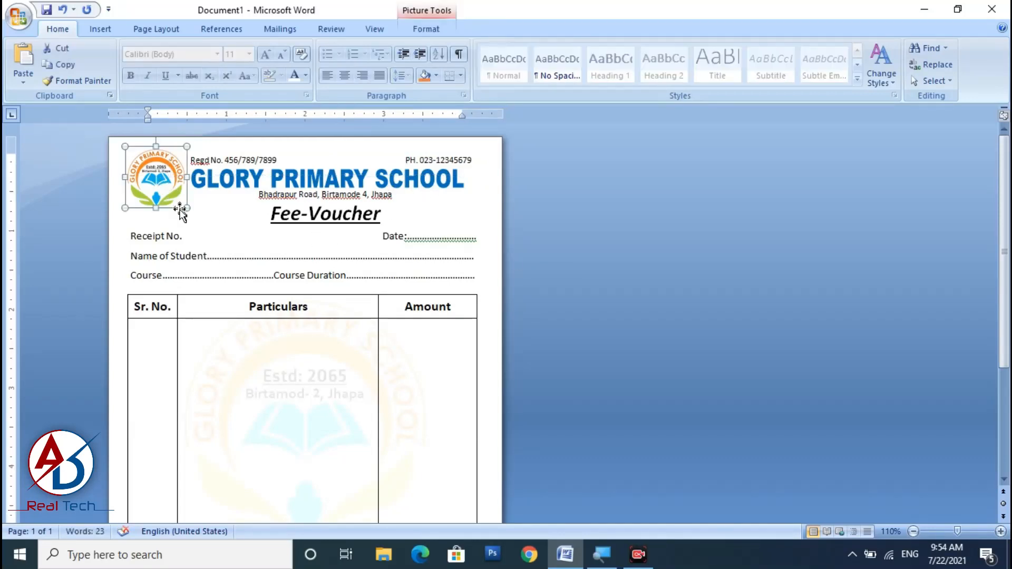
drag(163, 191, 164, 199)
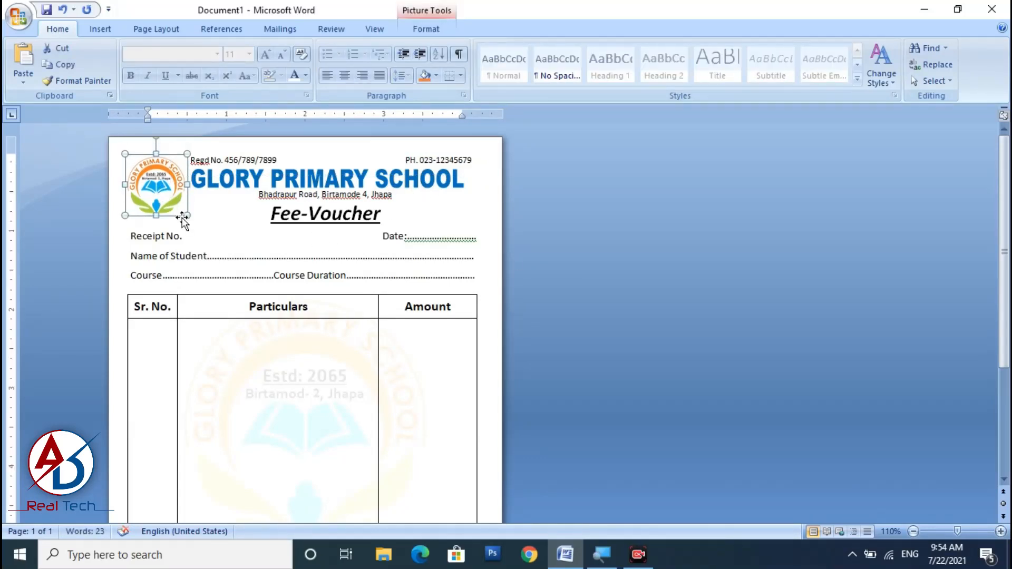
key(ctrl+Down)
key(ctrl+Down)
key(ctrl+Right)
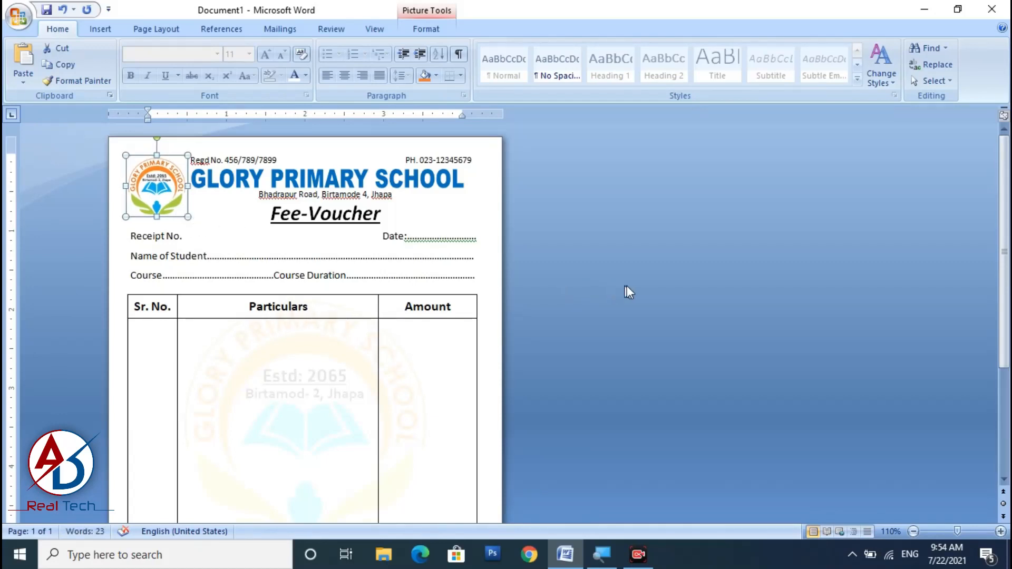
click(625, 287)
- Enter "Total" in the Particulars column of the table's second-last row
scroll(369, 414, down, 6)
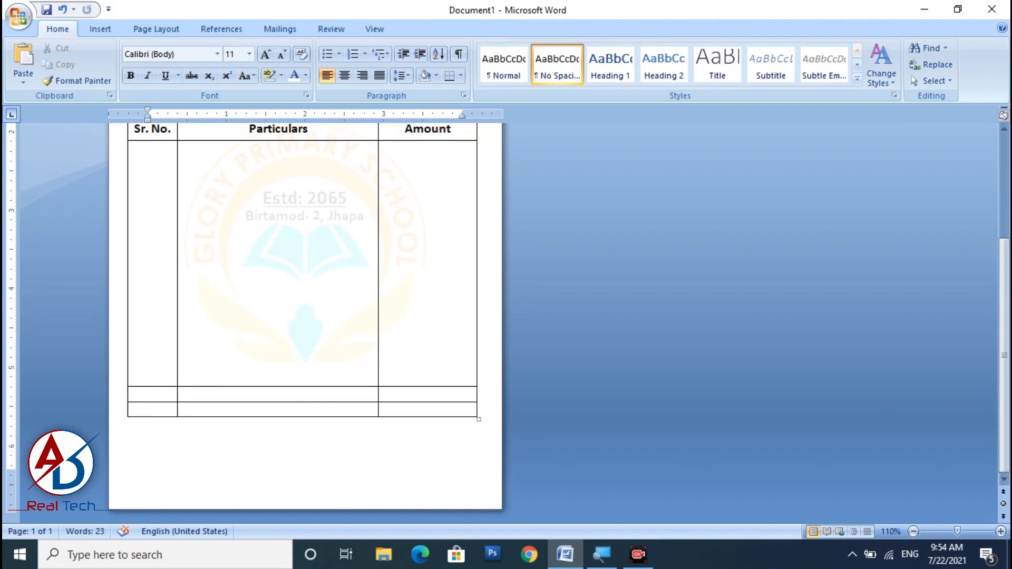
drag(135, 394, 248, 394)
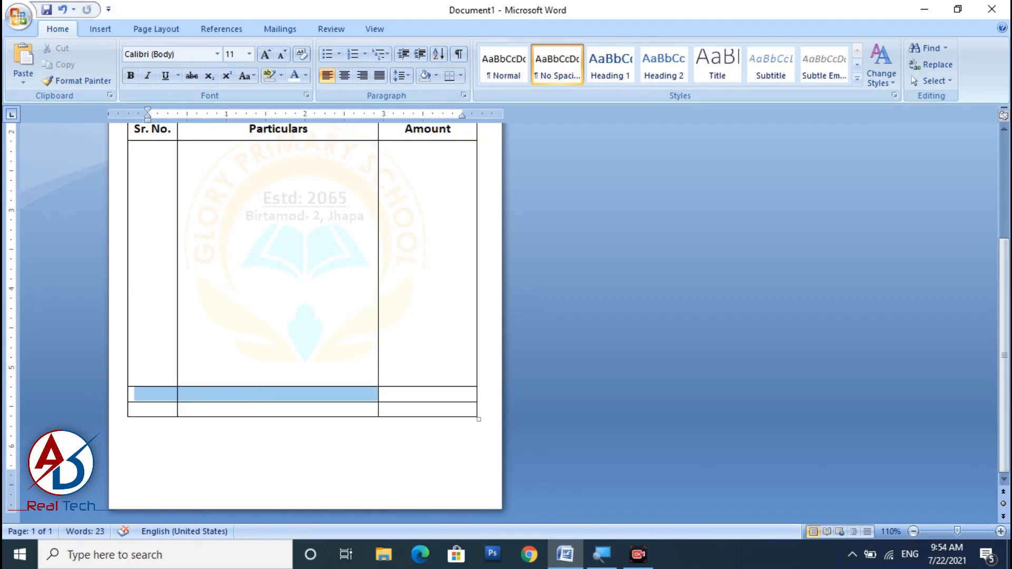
click(306, 411)
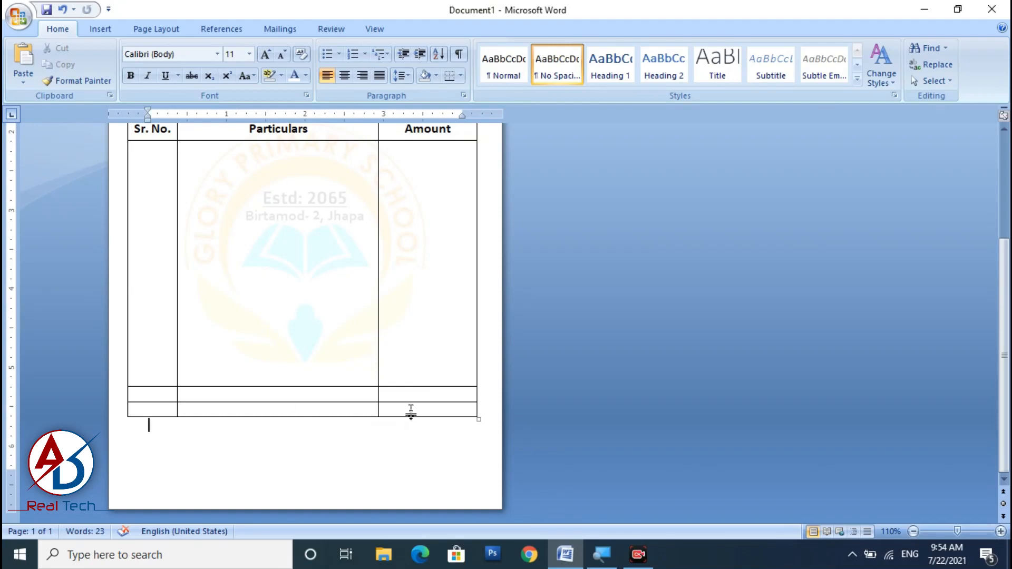
click(184, 394)
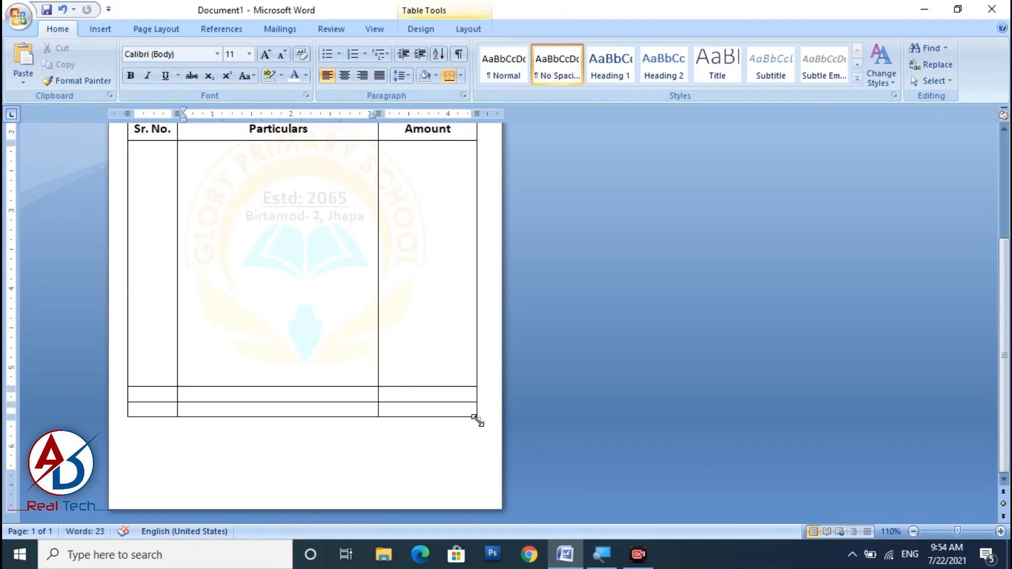
text(Total)
key(ctrl+a)
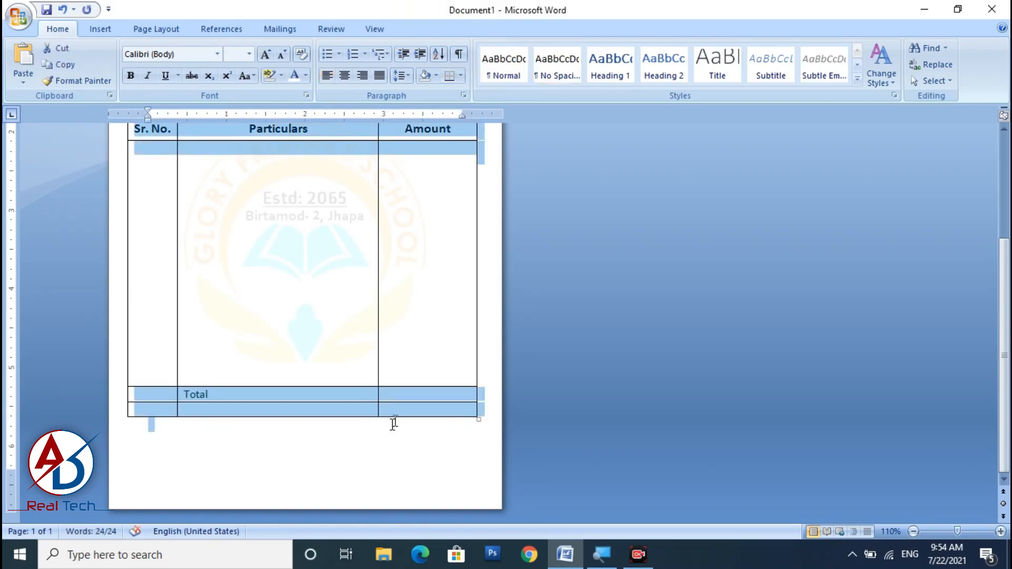
- Make the "Total" label bold and right-align it in its cell
drag(208, 394, 181, 399)
key(ctrl+b)
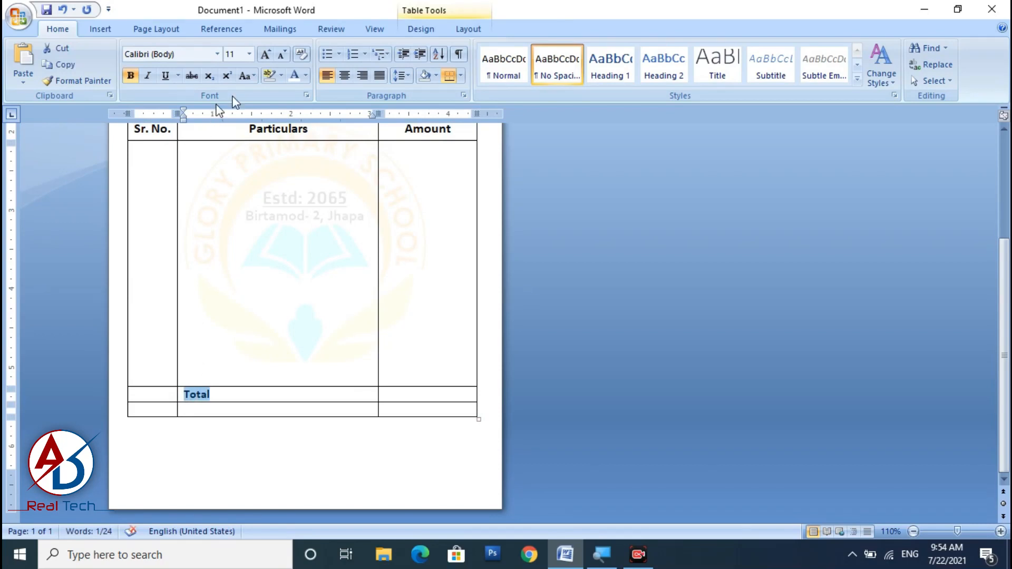
click(361, 79)
click(288, 428)
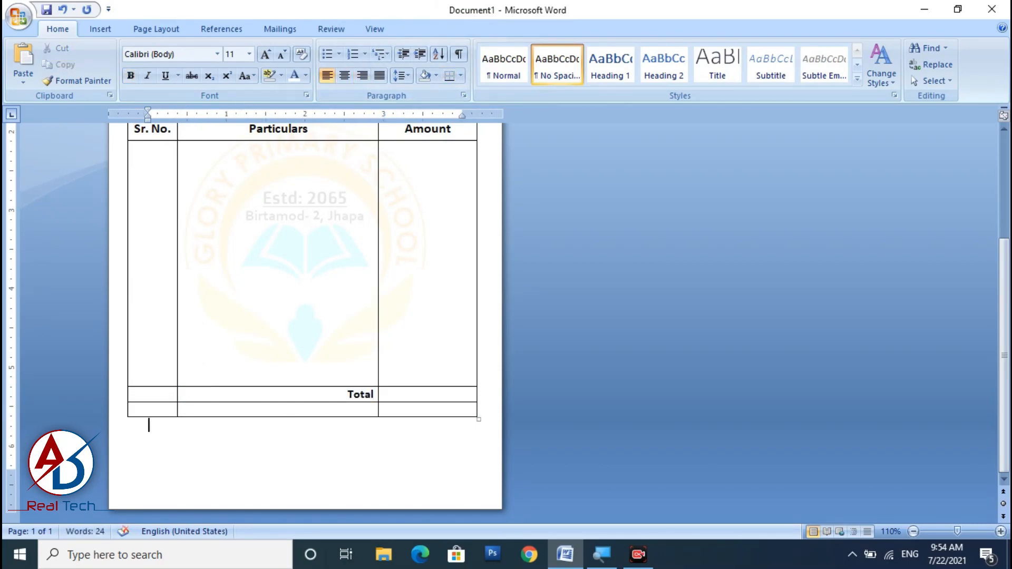
- Add an extra blank line in the Amount cell of the last row to make that row taller
scroll(285, 400, up, 2)
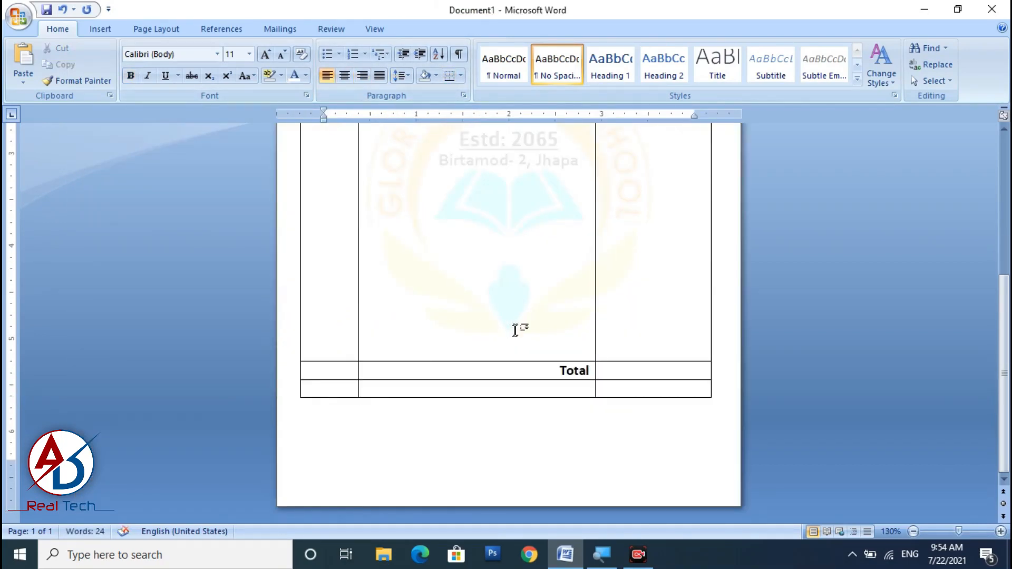
click(515, 331)
scroll(465, 369, down, 2)
scroll(508, 316, up, 1)
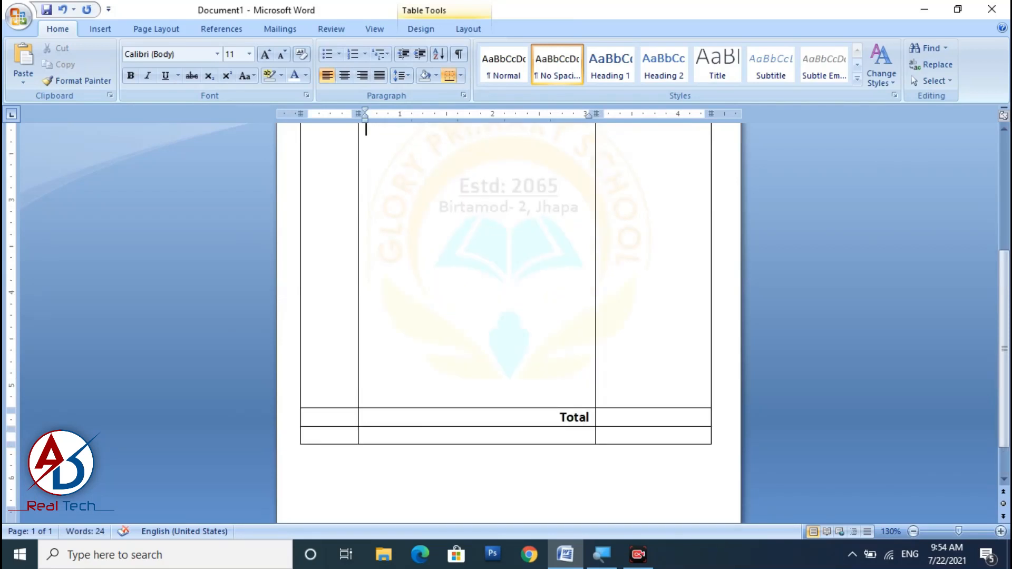
click(604, 436)
key(Return)
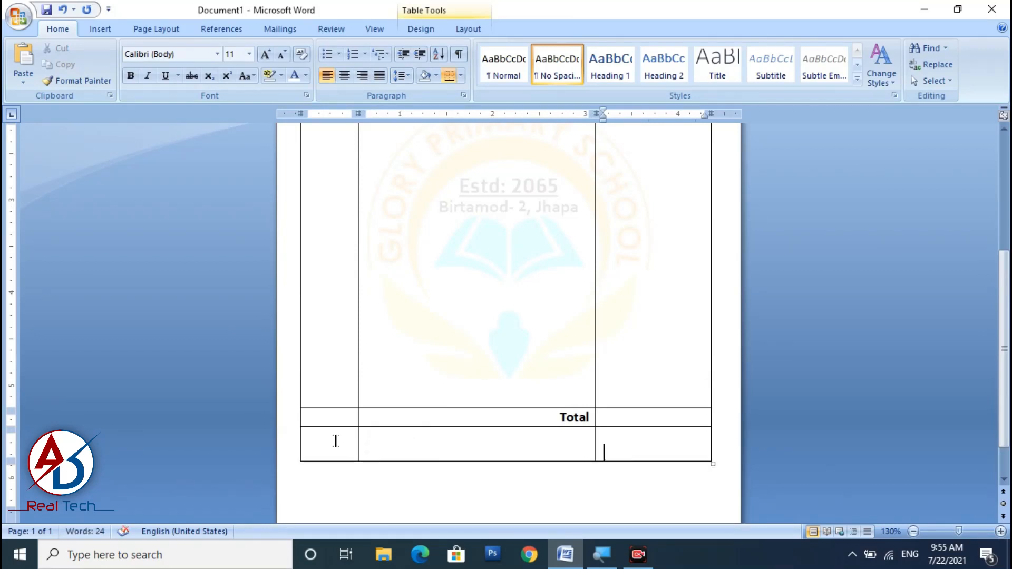
- Merge the three cells of the table's last row into one and enter "In Words:" in it
drag(335, 441, 622, 444)
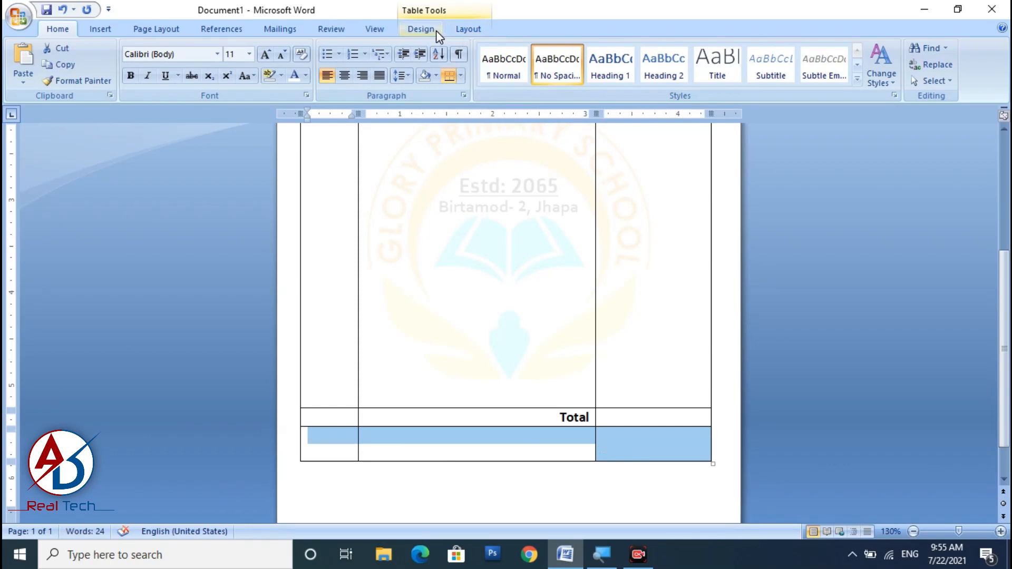
click(466, 29)
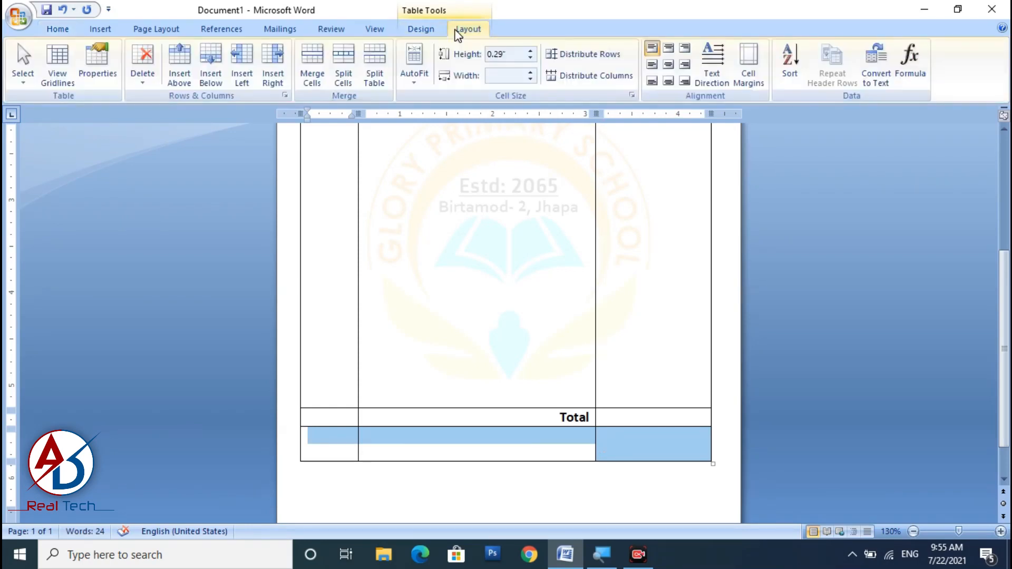
click(313, 79)
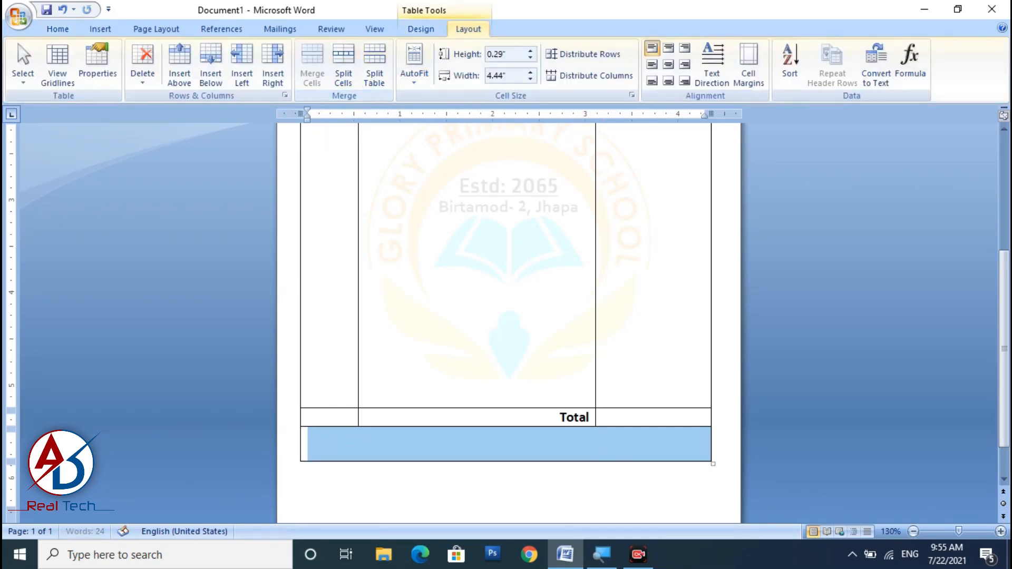
click(316, 442)
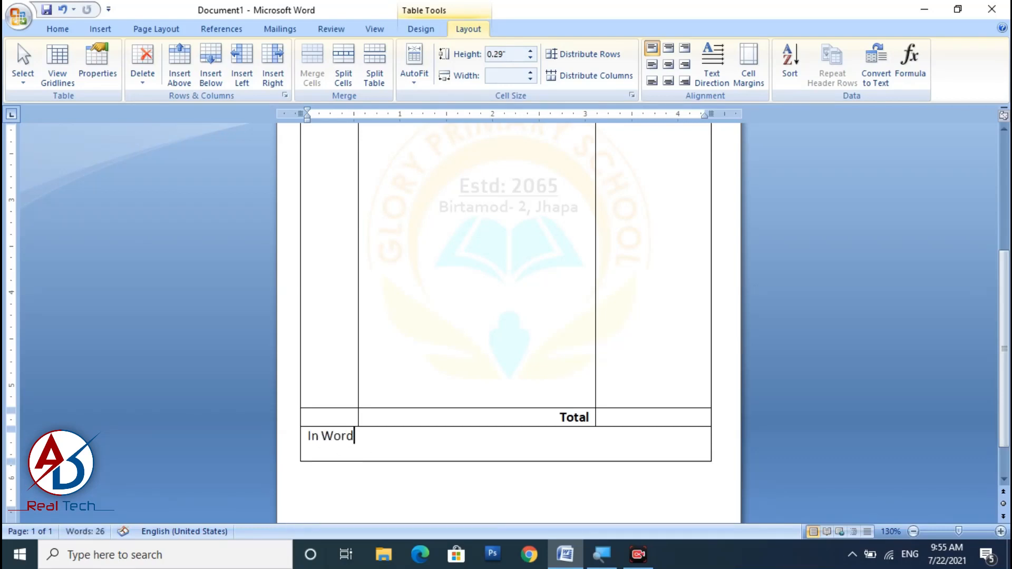
text(s:)
- Erase the border between the tall row and the Total row in the Sr. No. and Particulars columns
drag(341, 403, 426, 417)
click(492, 362)
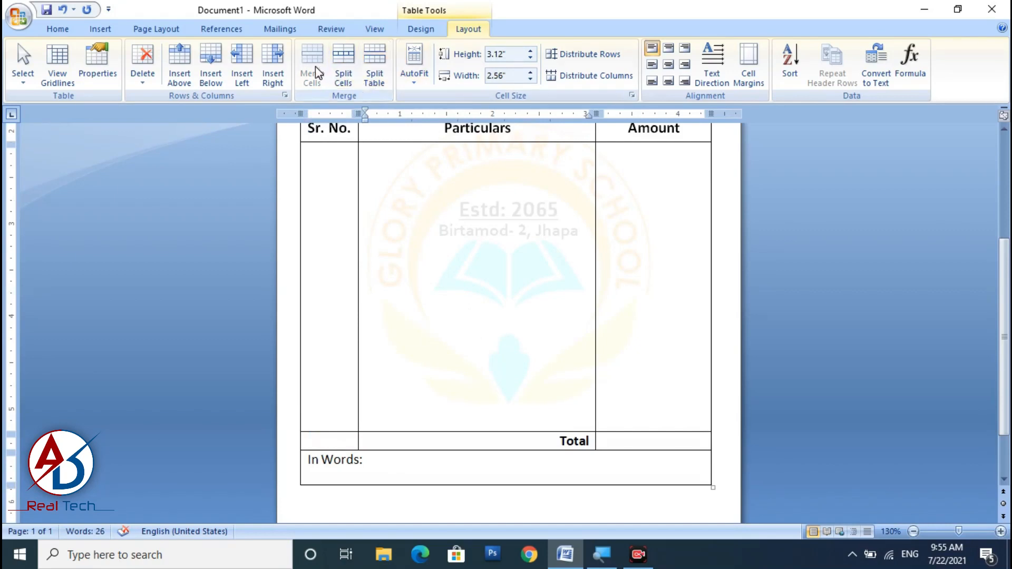
click(416, 30)
click(749, 67)
scroll(501, 388, down, 2)
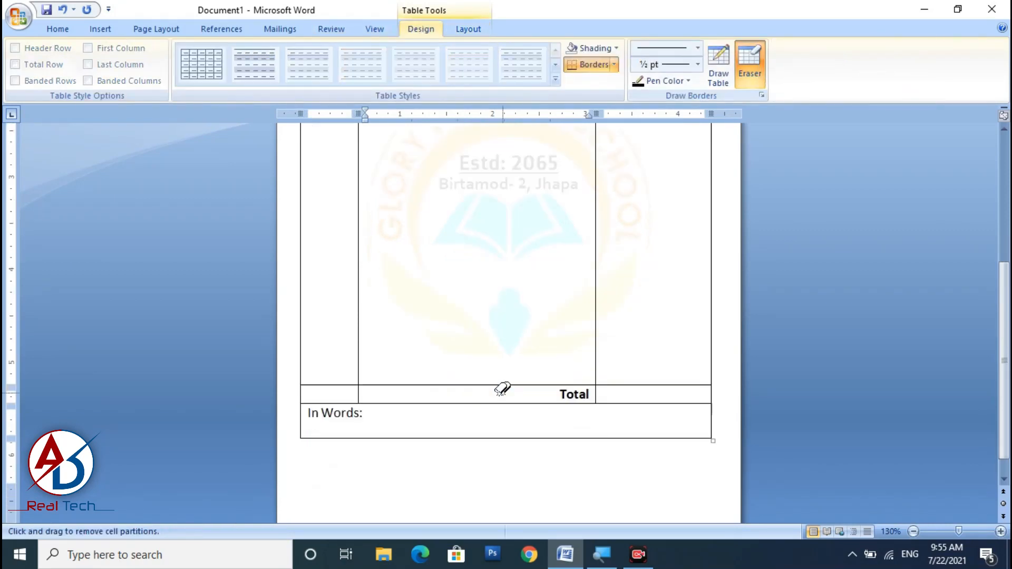
drag(327, 357, 332, 362)
scroll(333, 362, up, 3)
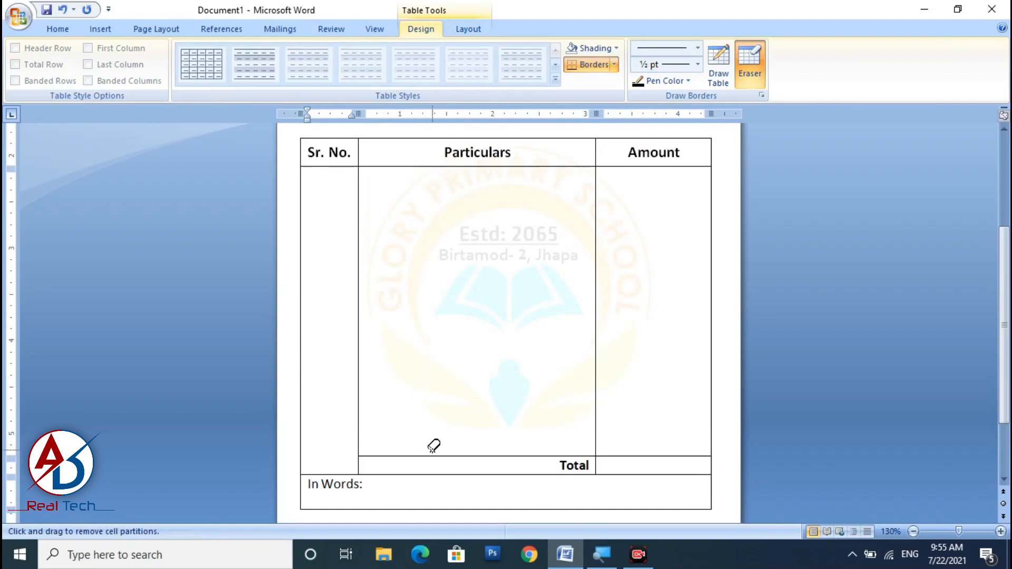
drag(433, 446, 431, 453)
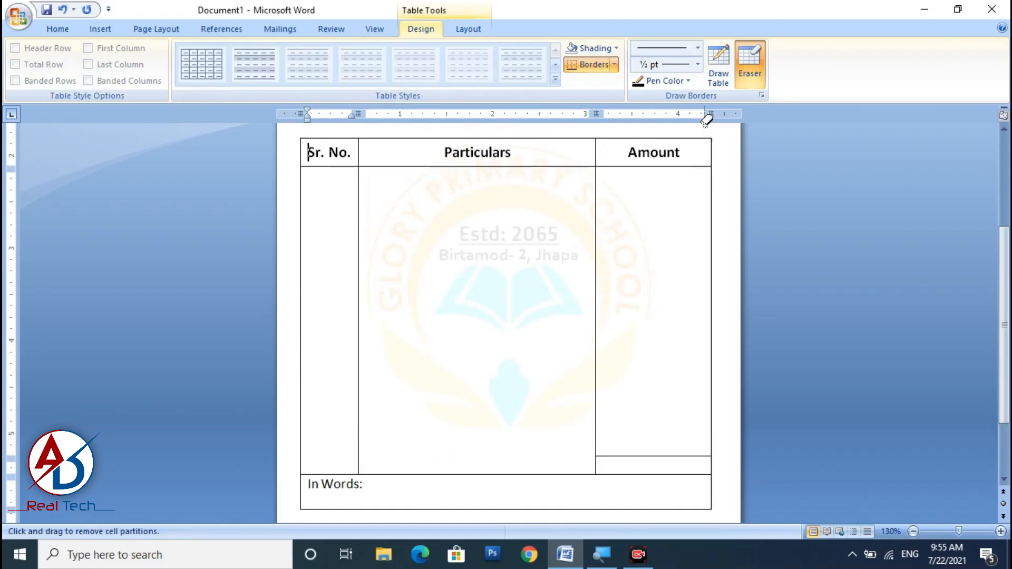
click(751, 77)
- Enter "Total" on the lowest line of the tall Particulars cell, beside the small Amount cell
click(589, 450)
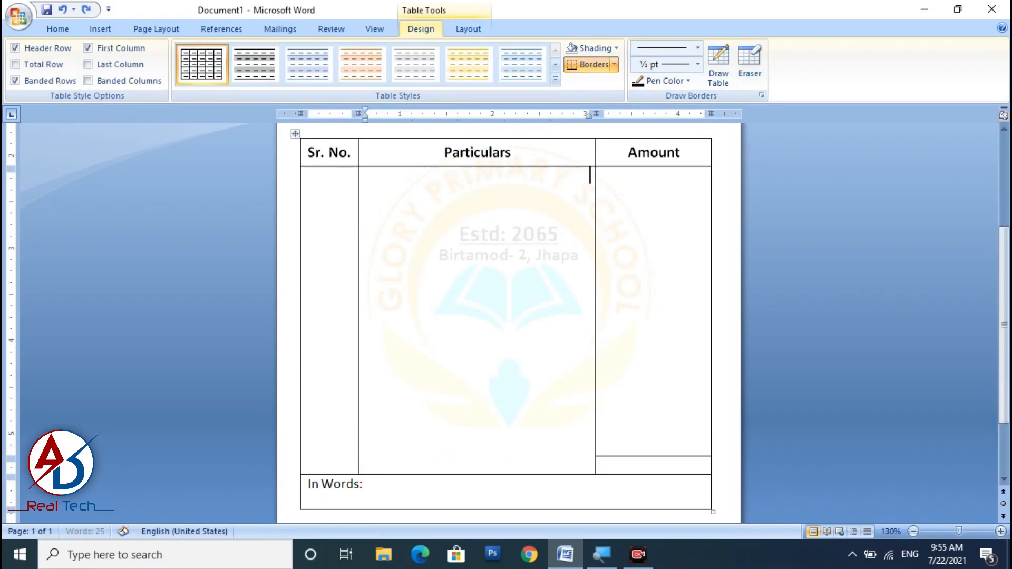
key(Return)
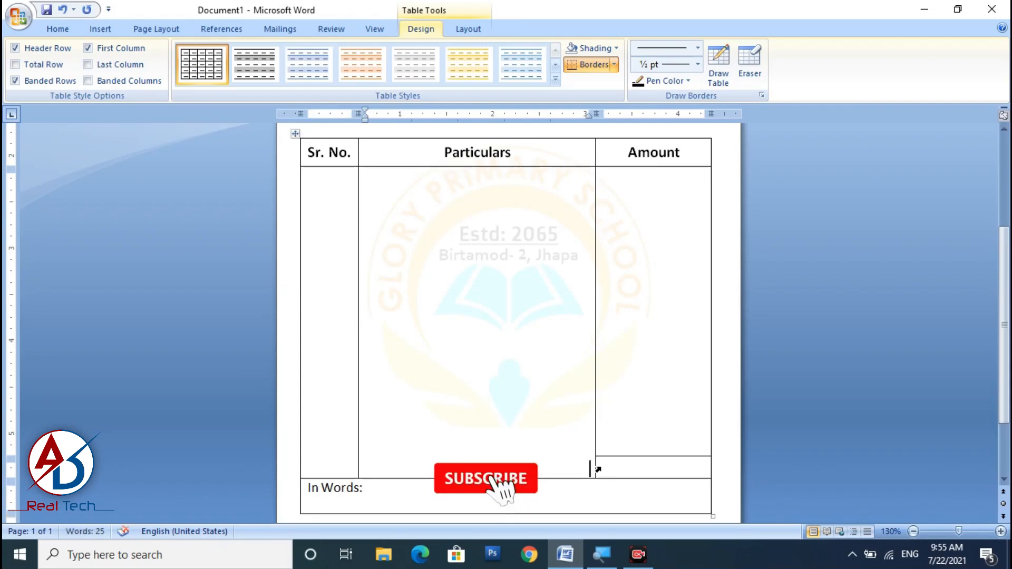
scroll(597, 469, down, 3)
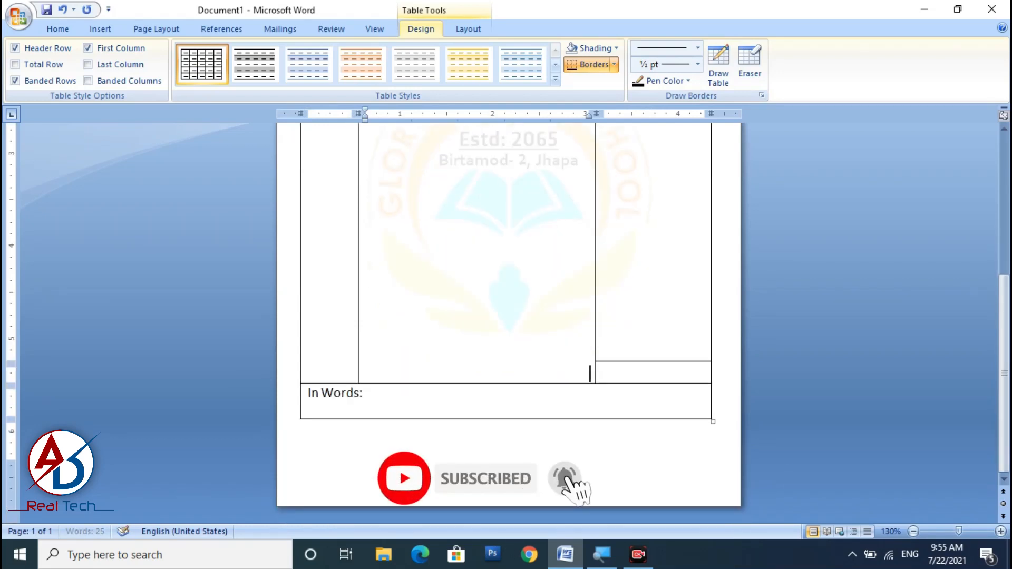
text(Total)
- Format the "Total" label in bold with a larger font size
key(shift+Home)
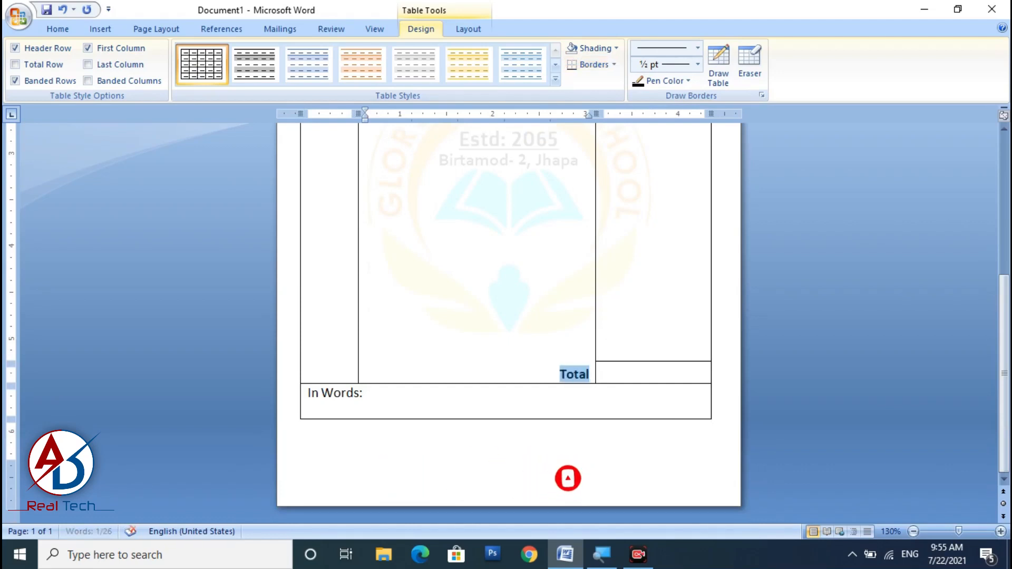
key(ctrl+b)
key(ctrl+shift+period)
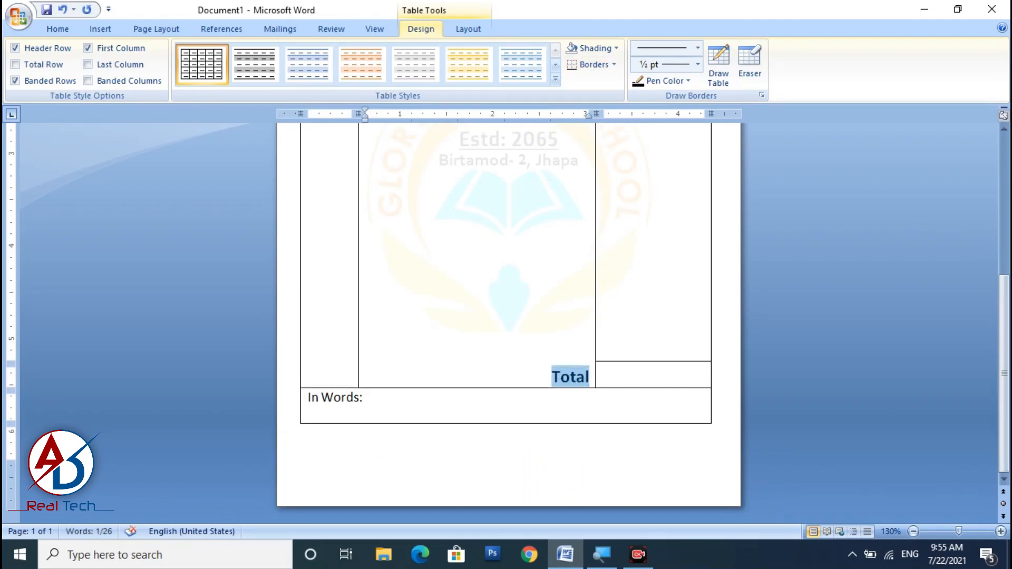
key(ctrl+End)
scroll(667, 386, up, 3)
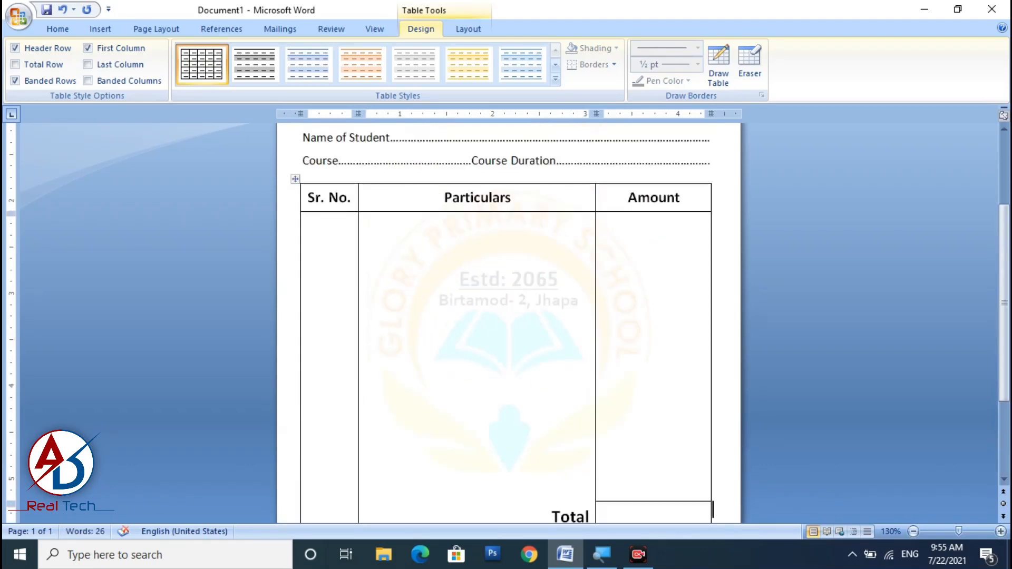
- Draw a text box across the table's full width at the foot of the page, below the "In Words:" row
ctrl+scroll(667, 385, down, 5)
ctrl+scroll(517, 375, up, 2)
ctrl+scroll(530, 383, down, 4)
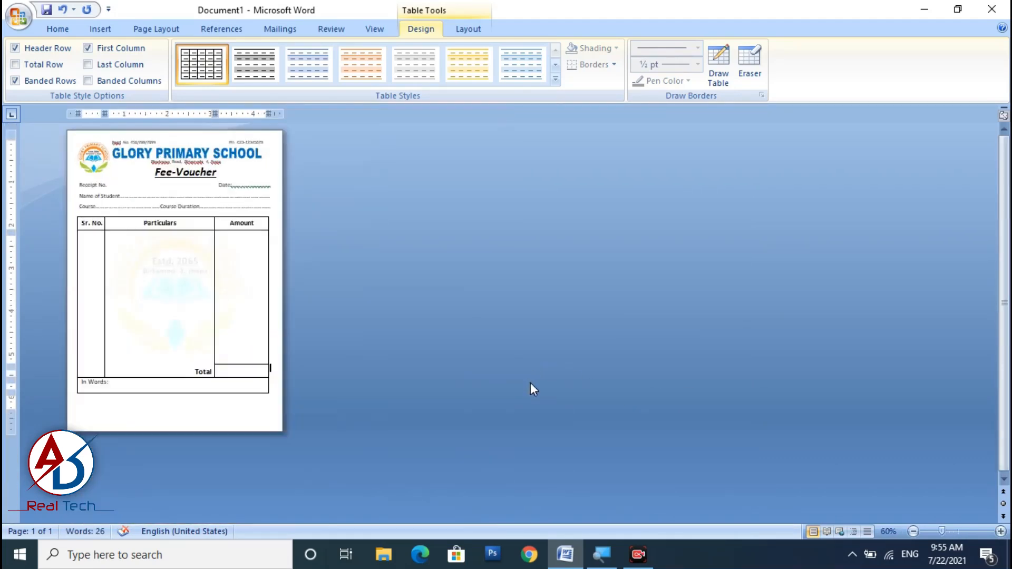
ctrl+scroll(530, 383, up, 5)
scroll(510, 365, up, 6)
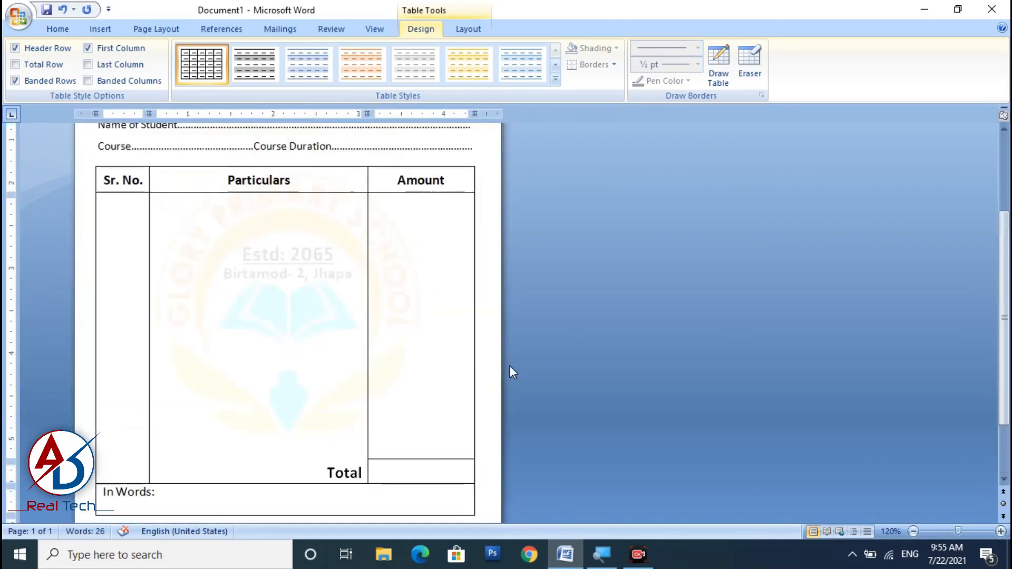
ctrl+scroll(512, 361, up, 2)
scroll(511, 360, down, 5)
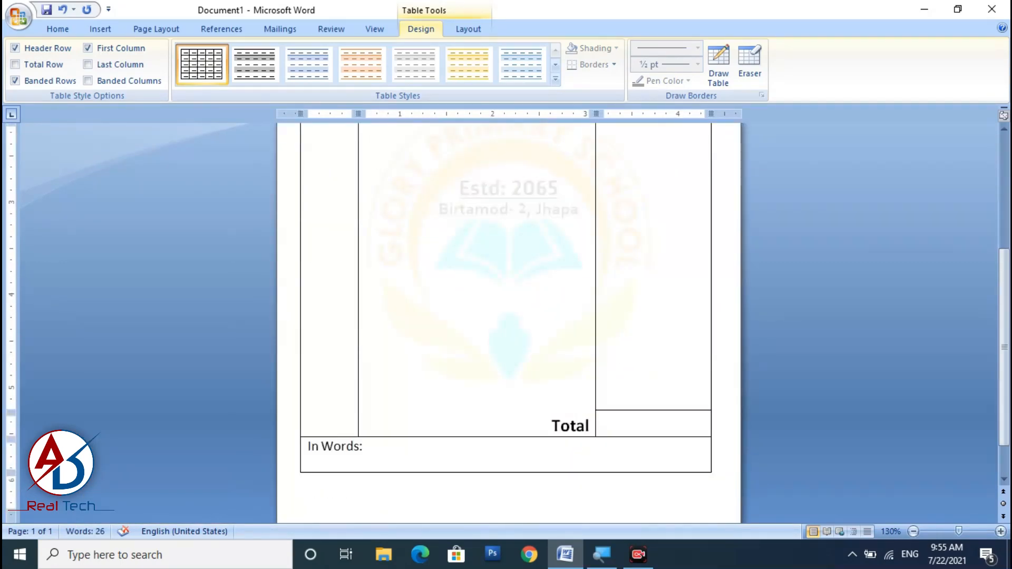
click(360, 449)
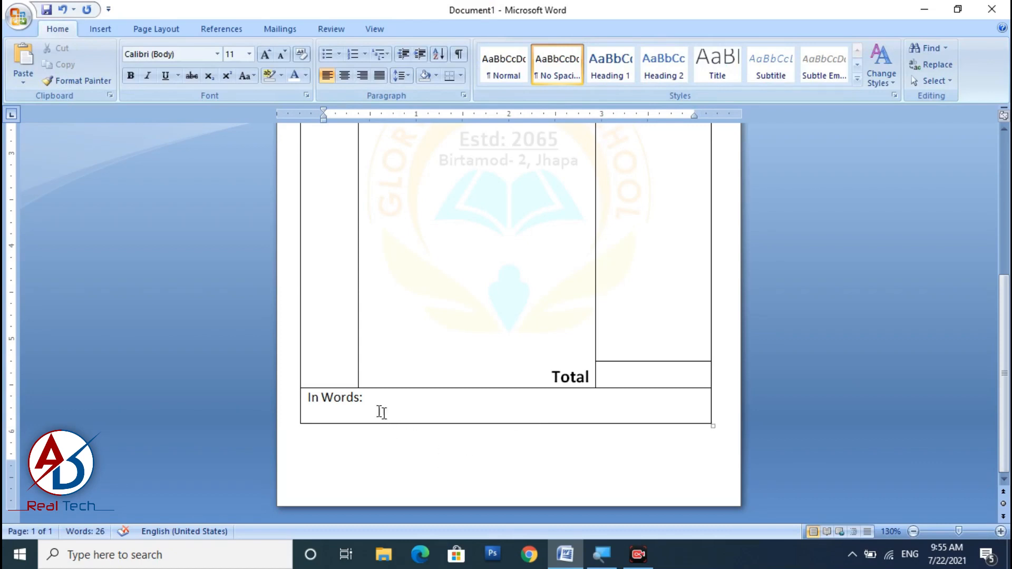
click(95, 30)
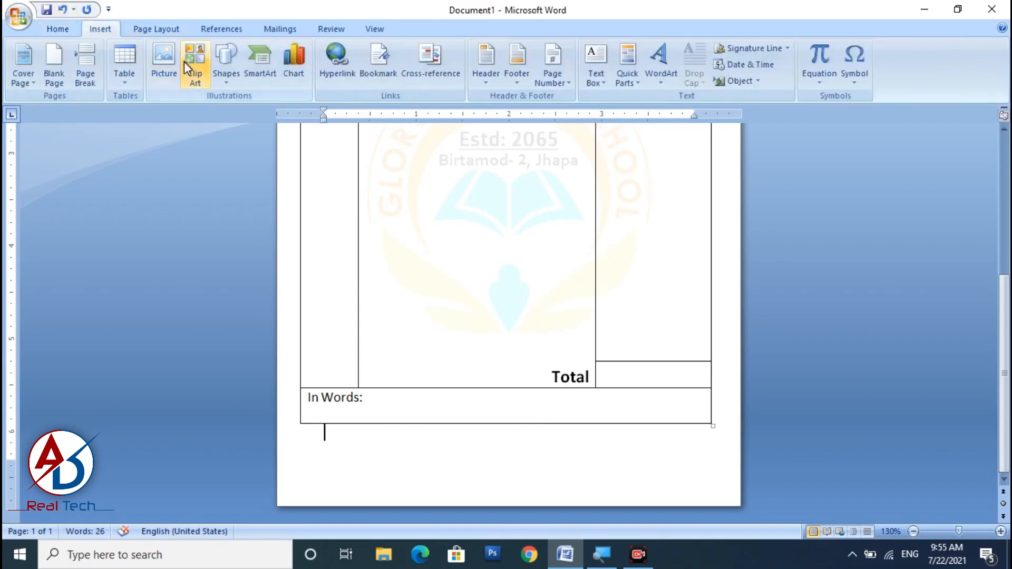
click(226, 74)
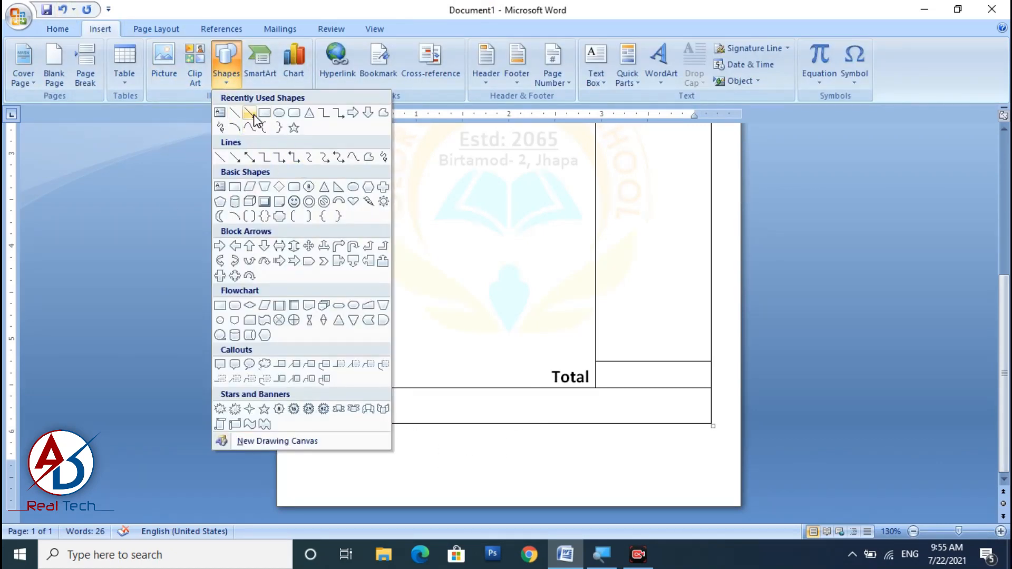
click(220, 113)
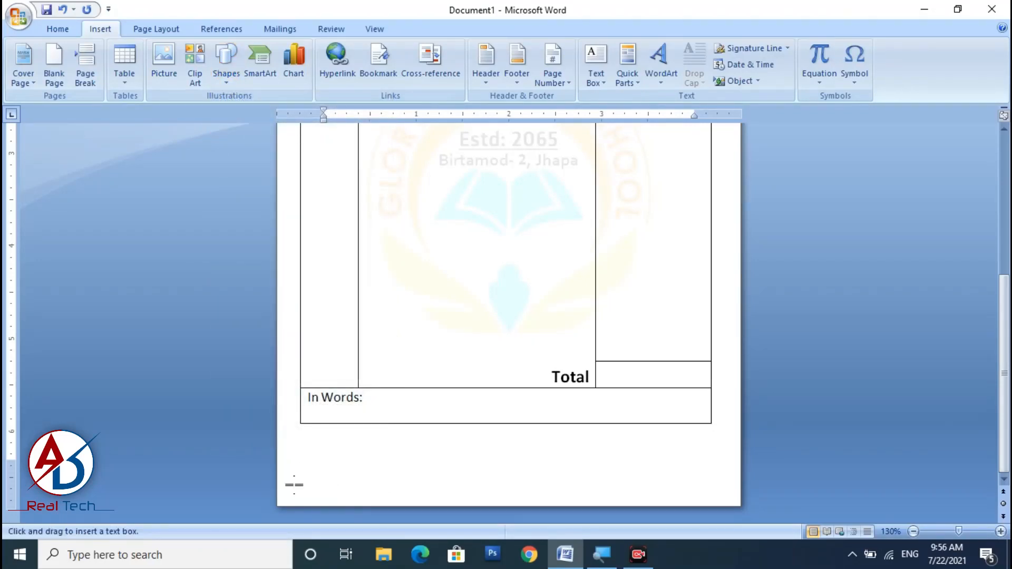
drag(301, 476, 710, 499)
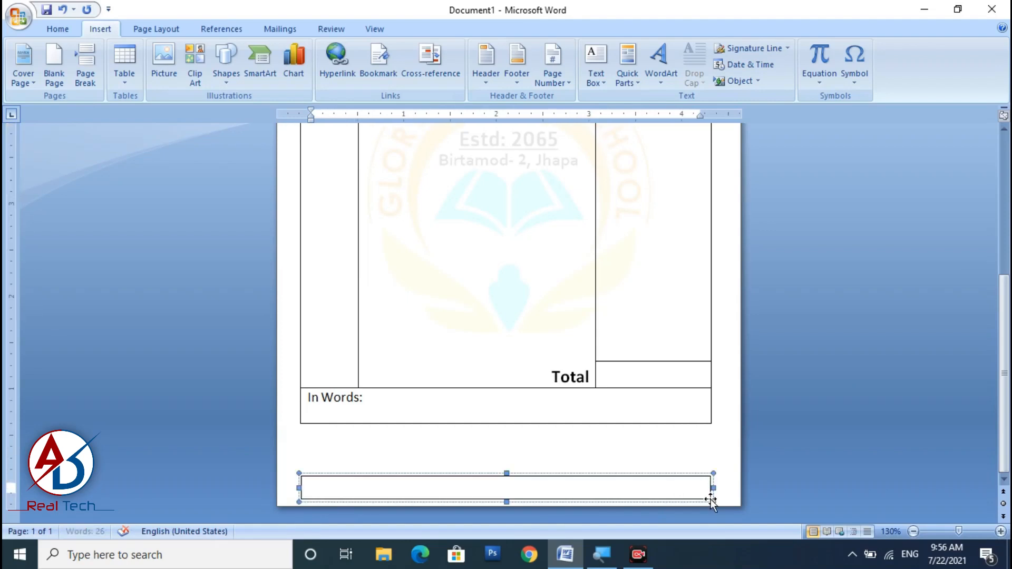
- Enter the centred size 9 note "All above mentioned Amount once paid are non refundable in any case whatsevor" in the text box
click(58, 28)
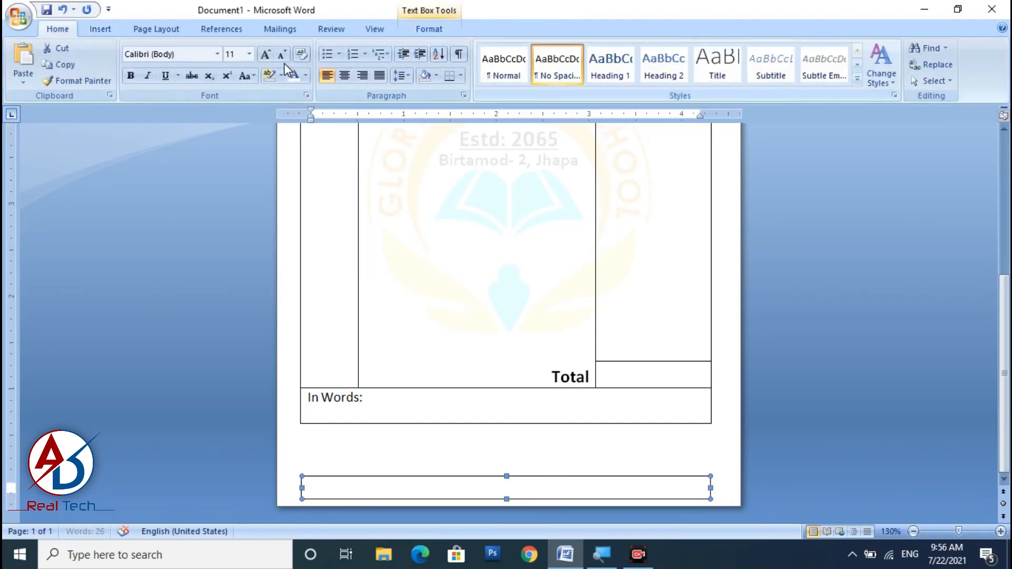
click(369, 488)
text(All above)
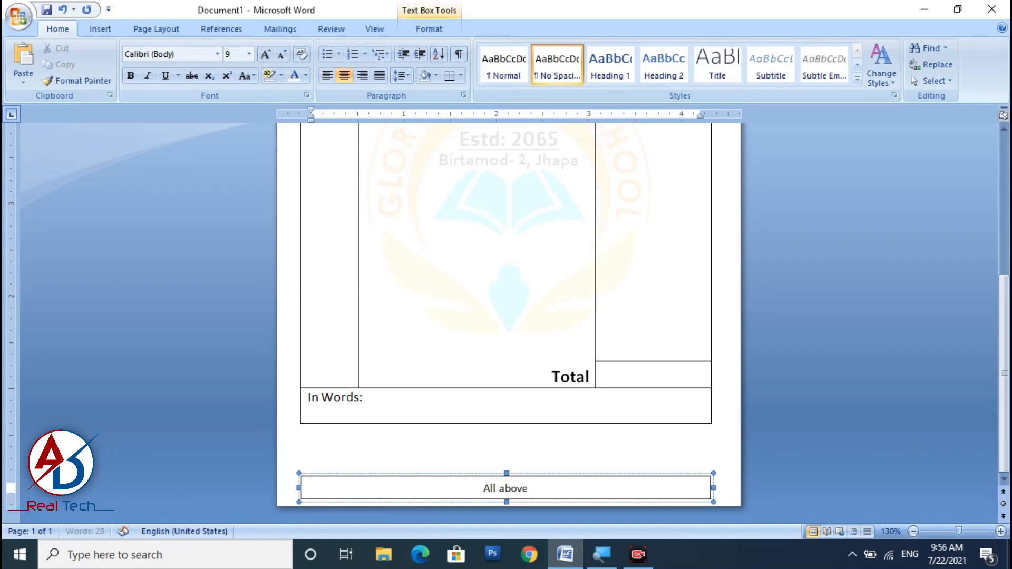
text( mentioned Amount)
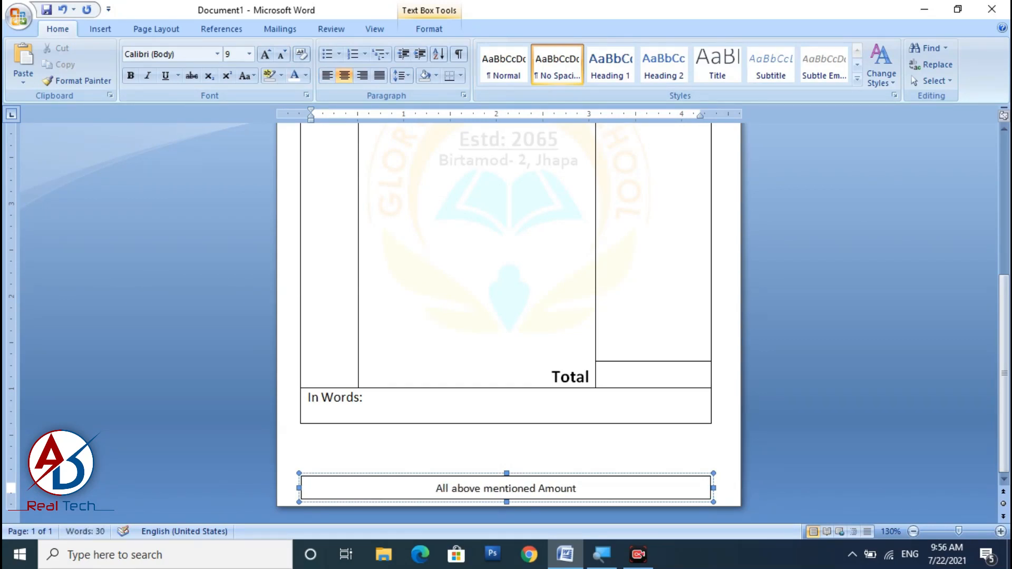
text( once paid are)
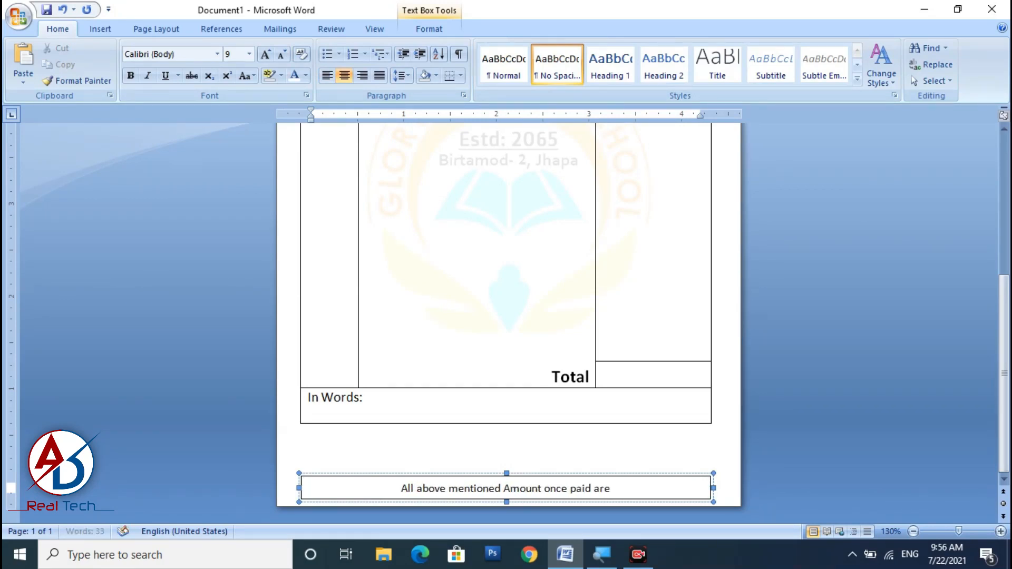
text( non refundable in any case.)
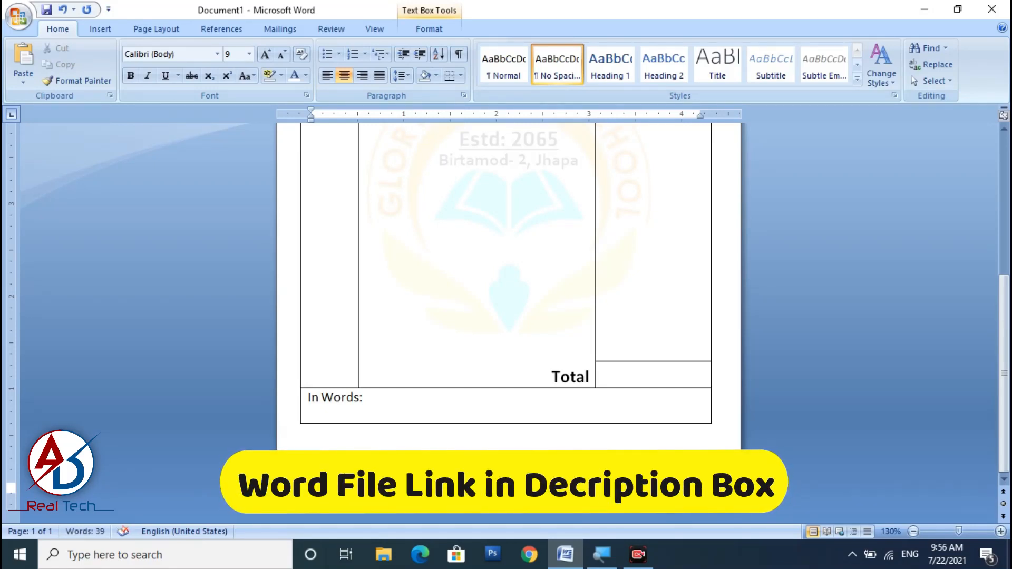
click(442, 466)
ctrl+scroll(442, 466, down, 3)
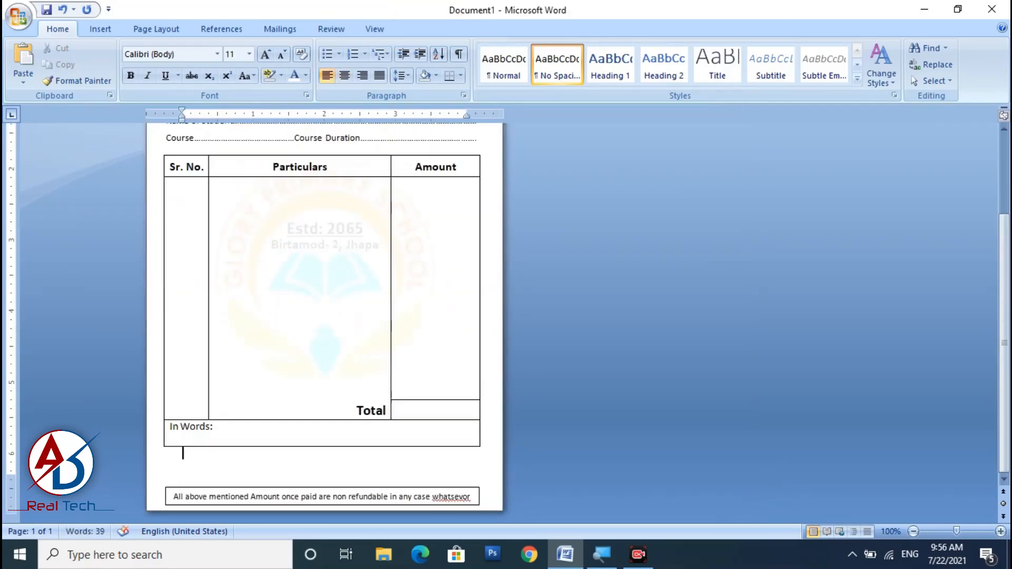
- Try to correct the spelling of "whatsevor" in the footer note and undo the change
ctrl+scroll(443, 466, up, 3)
click(312, 489)
right_click(686, 492)
click(725, 301)
click(323, 498)
key(ctrl+z)
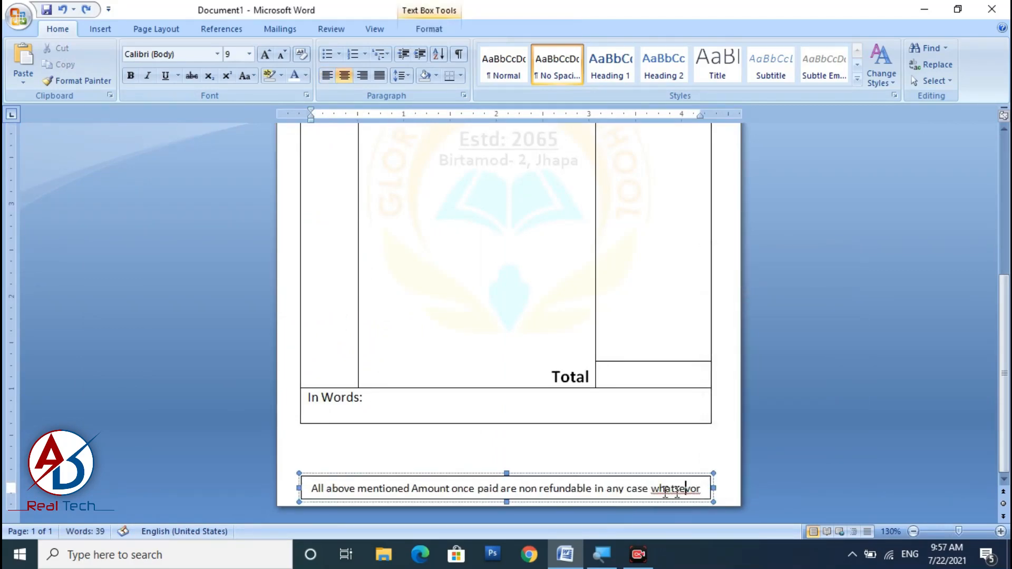
- Draw a second text box about 4.44" wide and 0.37" high between the table and the footer note
click(325, 432)
ctrl+scroll(415, 421, up, 6)
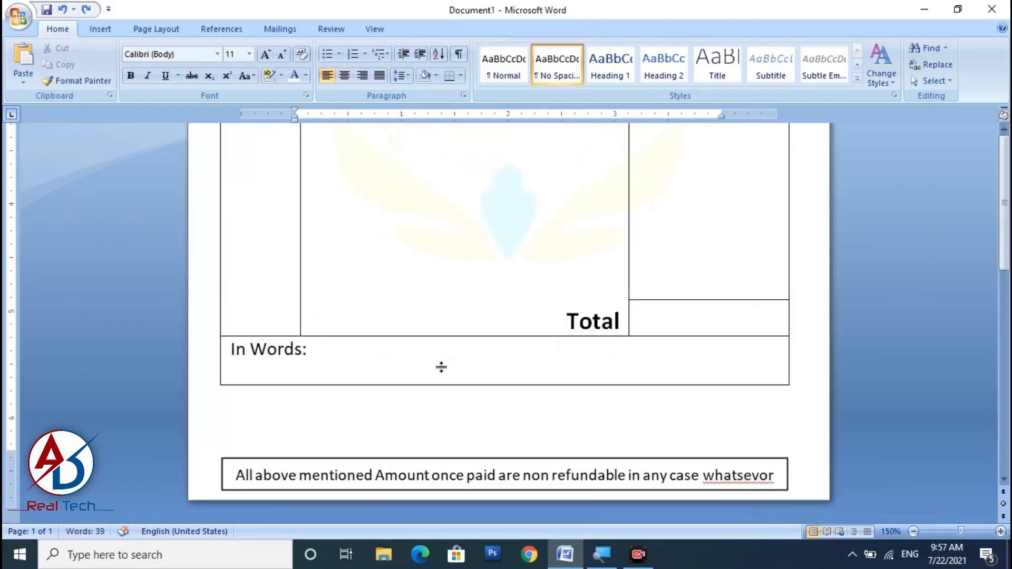
click(108, 30)
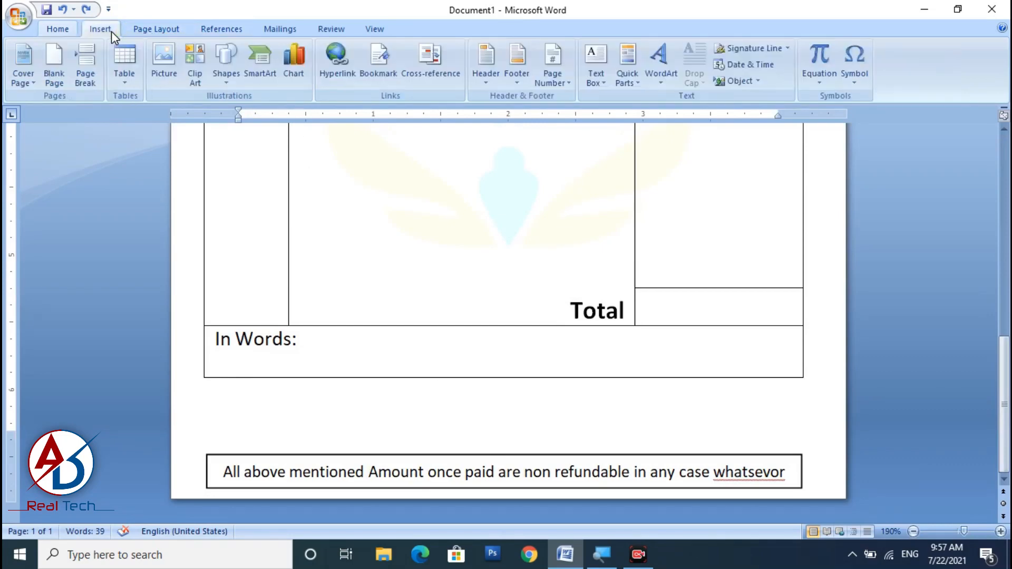
click(225, 75)
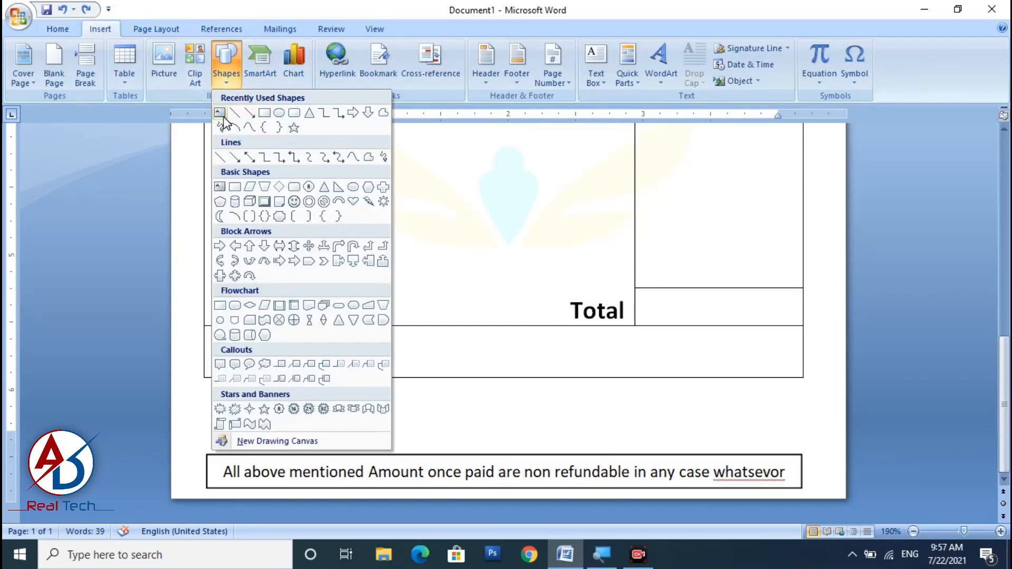
click(219, 117)
drag(202, 390, 809, 440)
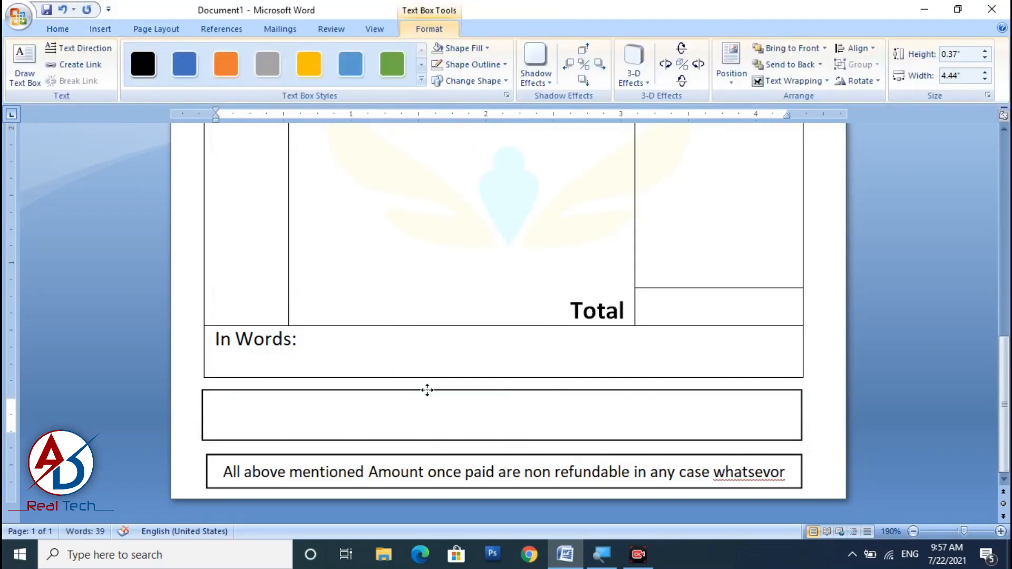
text(00)
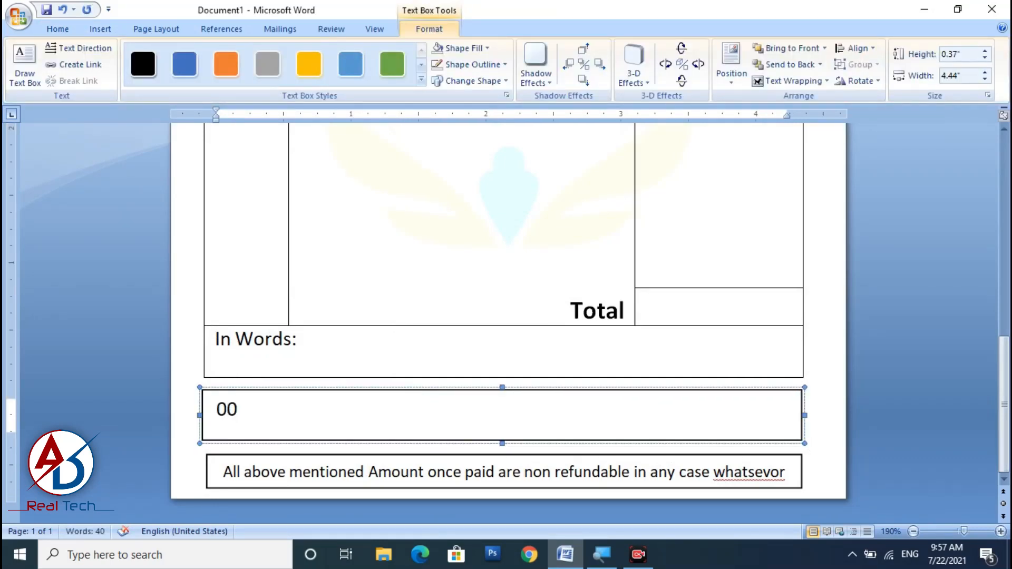
key(BackSpace)
key(BackSpace)
- Align the empty text box with the table's edges and set its text to No Spacing style, size 8
drag(373, 391, 375, 391)
click(348, 409)
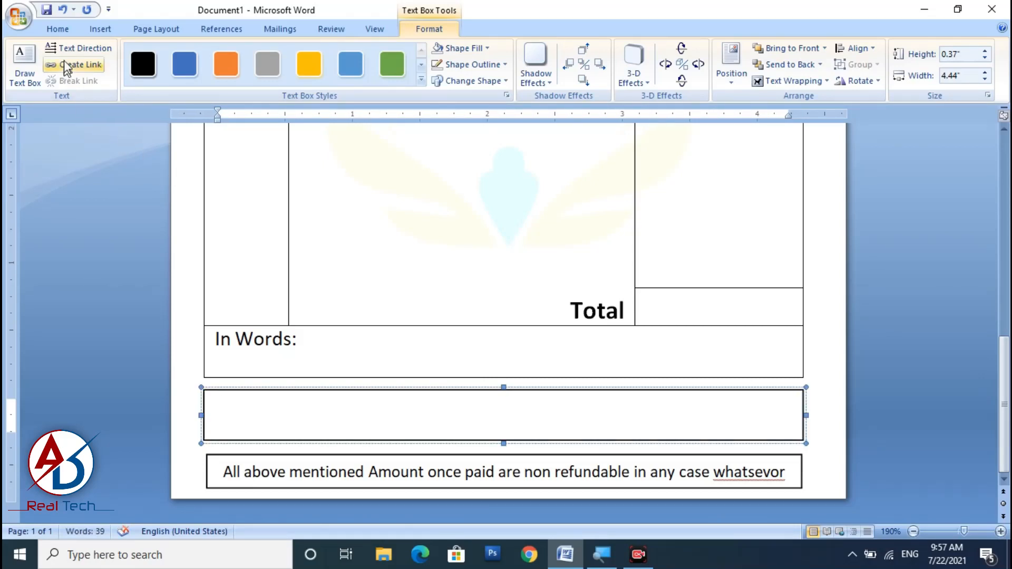
click(58, 30)
click(557, 64)
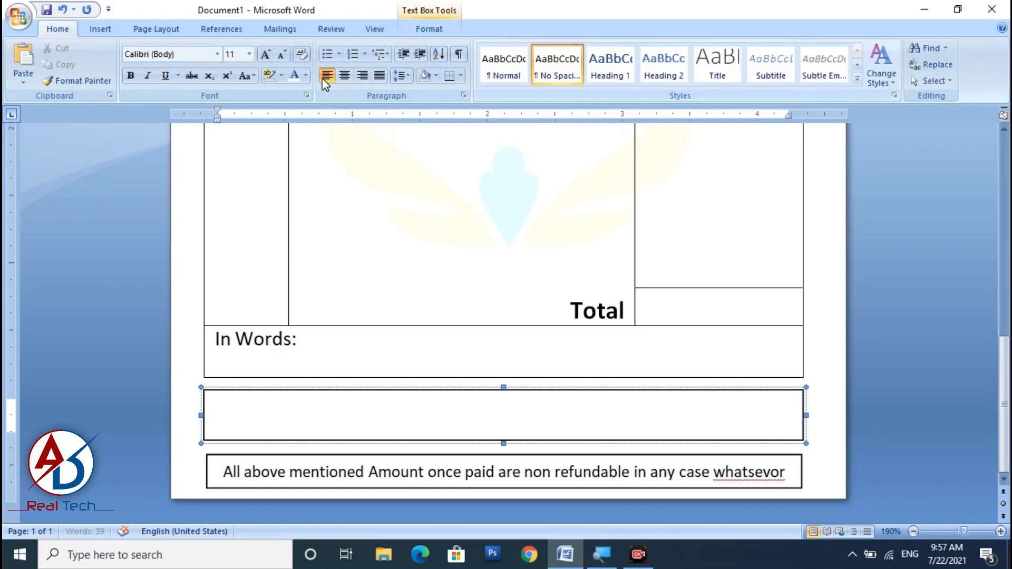
click(283, 54)
click(284, 54)
click(283, 54)
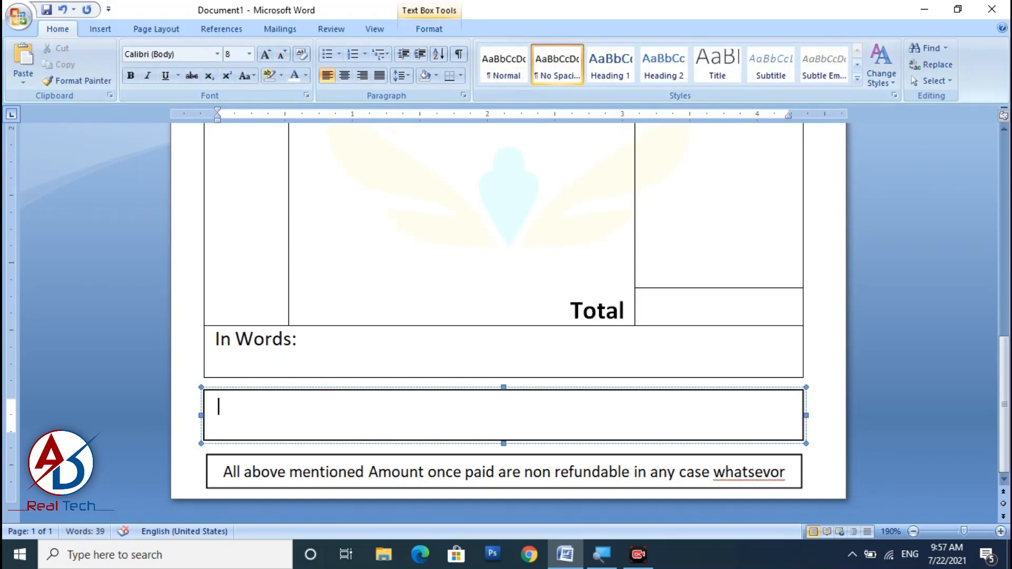
- Enter "Paid By: Cash / Check" as the first line of the new text box
text(Paid By: Cash)
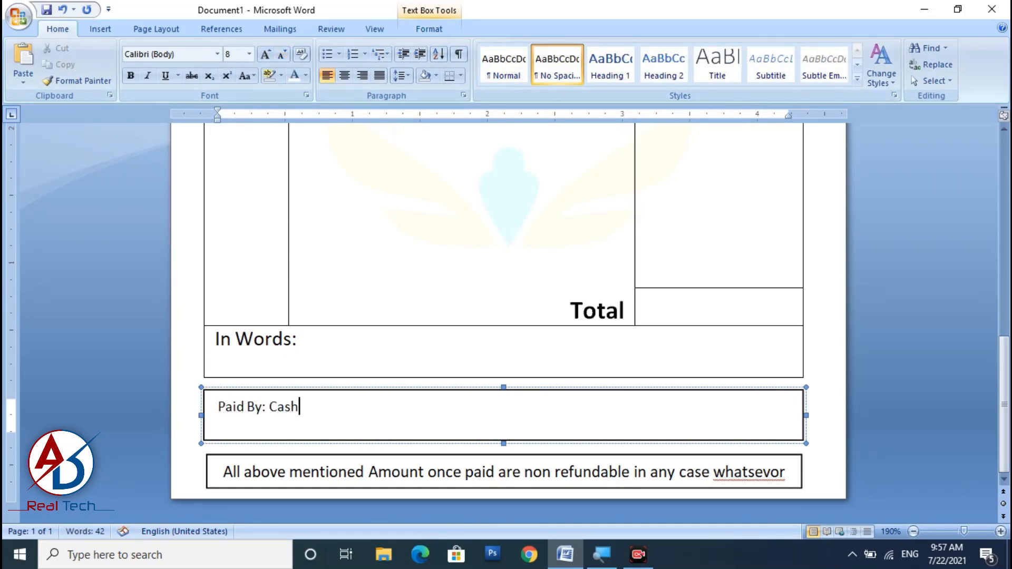
text( / Chque)
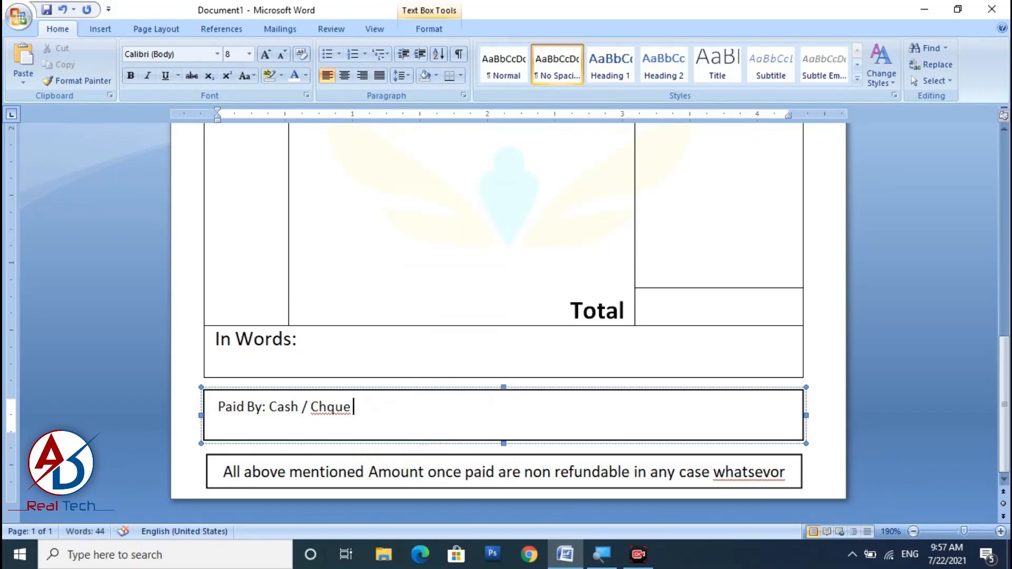
key(BackSpace)
key(BackSpace)
key(BackSpace)
text(eque)
right_click(334, 408)
drag(359, 408, 307, 408)
text(Check)
key(Left)
key(Left)
key(Left)
key(Left)
key(Left)
key(Right)
key(Right)
key(Right)
key(Right)
key(Right)
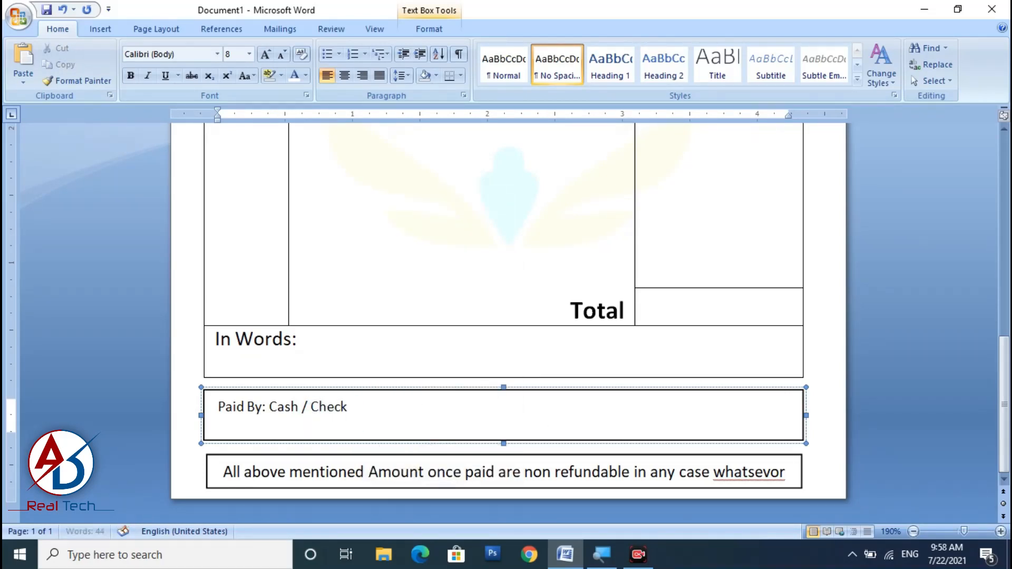
- Add a second line reading "Balance if any:" beneath the "Paid By" line
key(Tab)
key(Tab)
key(Tab)
key(Tab)
key(Return)
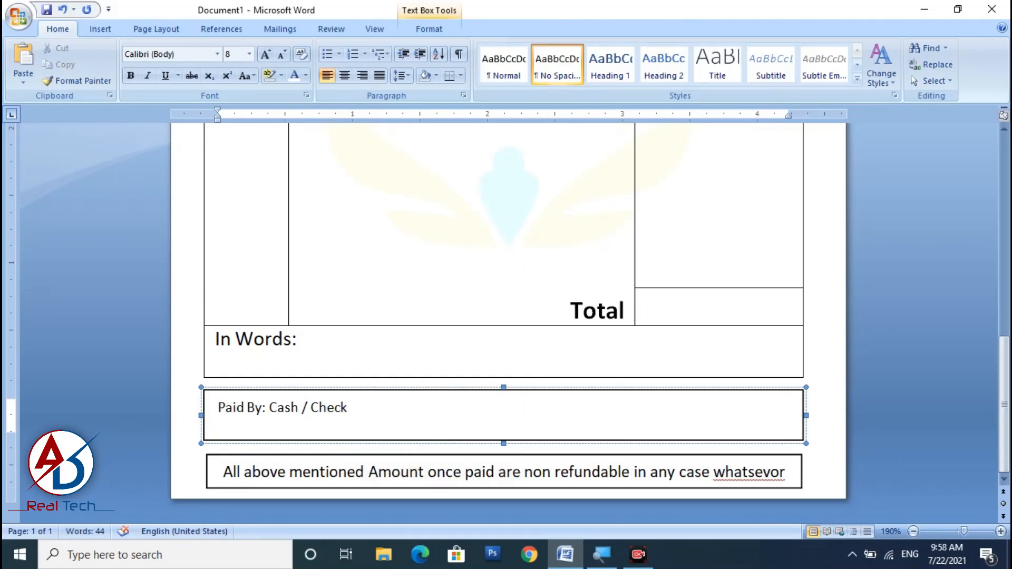
text(Balance if any:)
- Narrow the payment text box to about 1.2" wide and remove its outline and fill
click(364, 390)
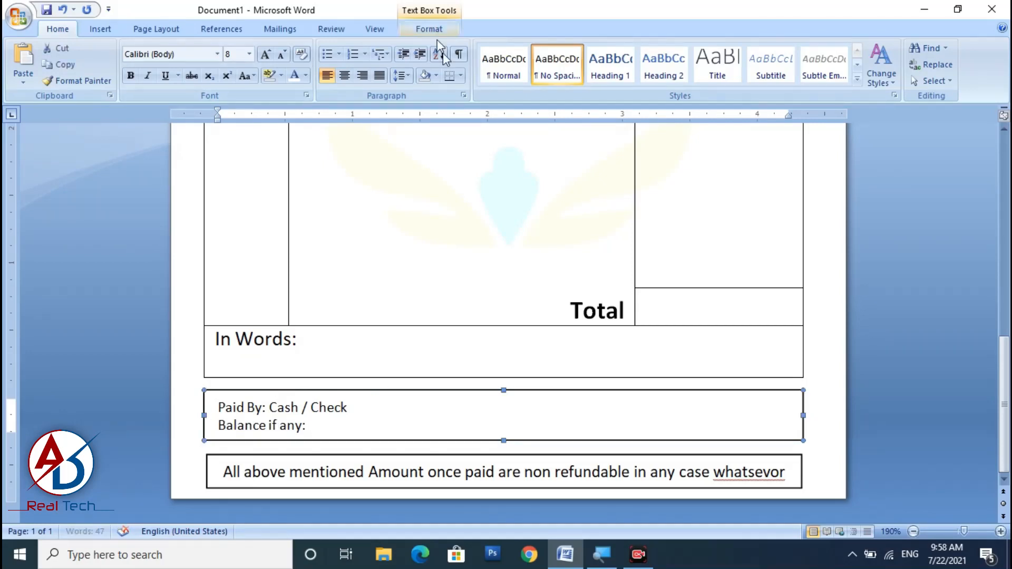
drag(803, 416, 366, 452)
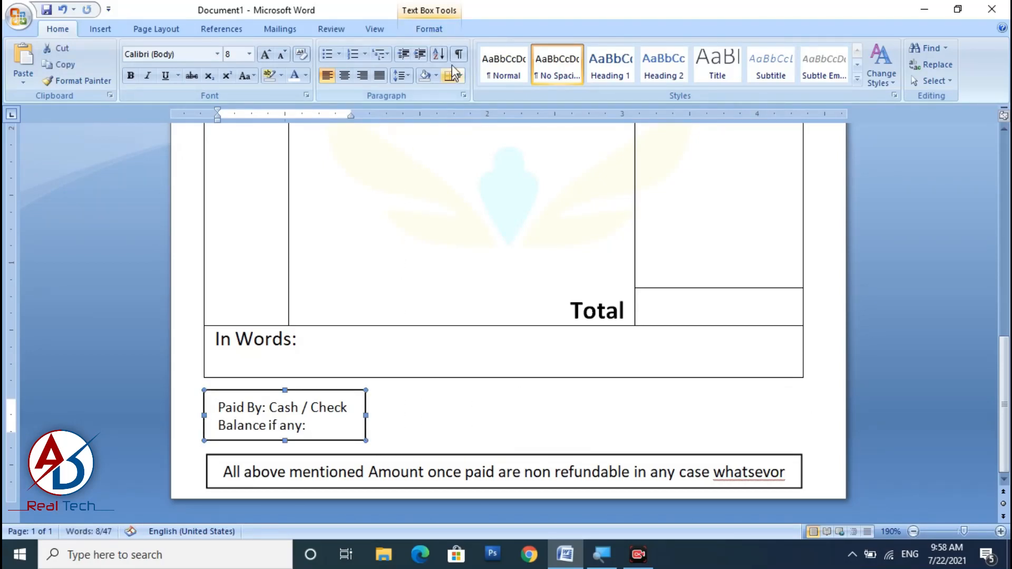
click(435, 30)
click(477, 193)
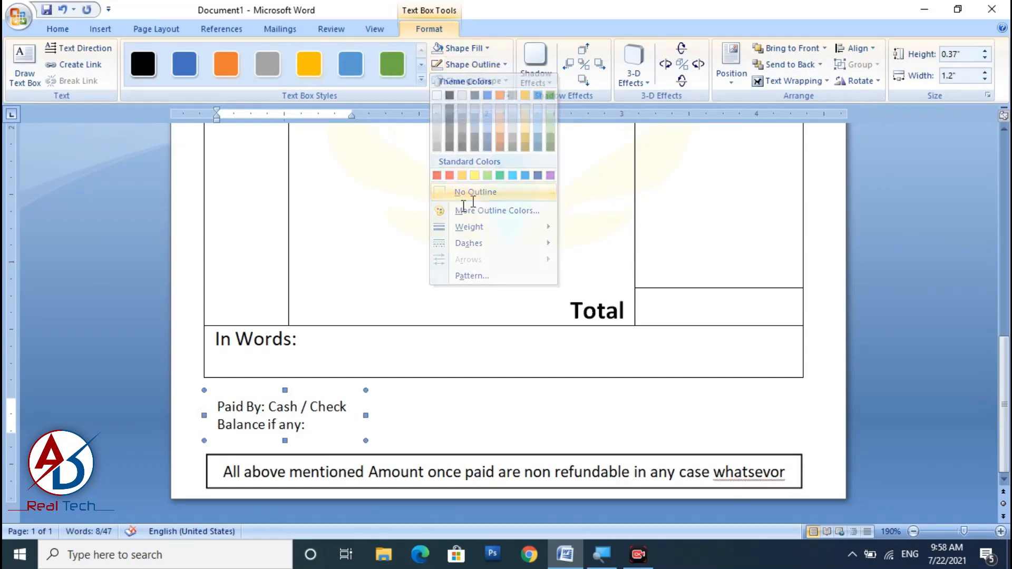
click(458, 49)
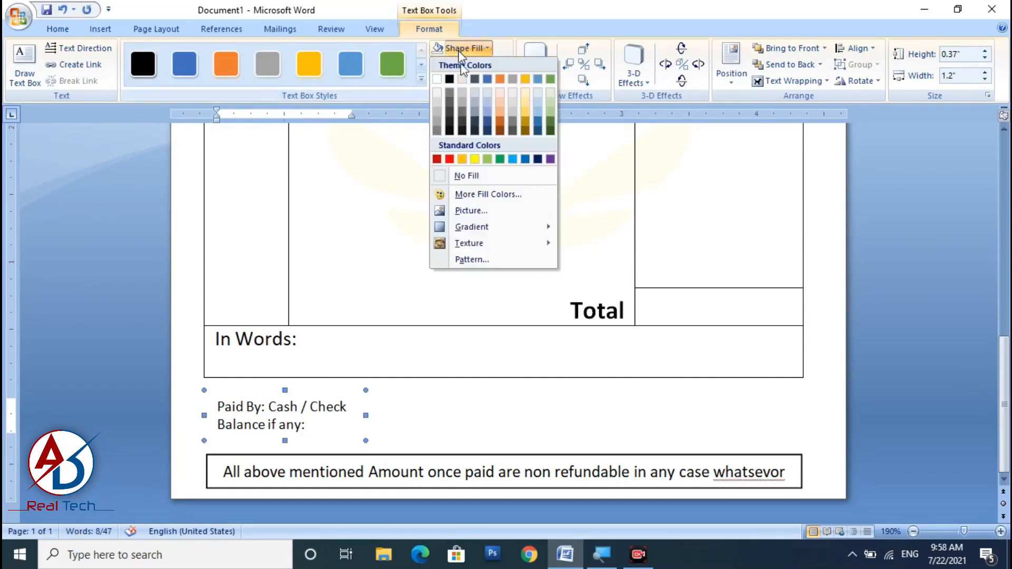
click(474, 177)
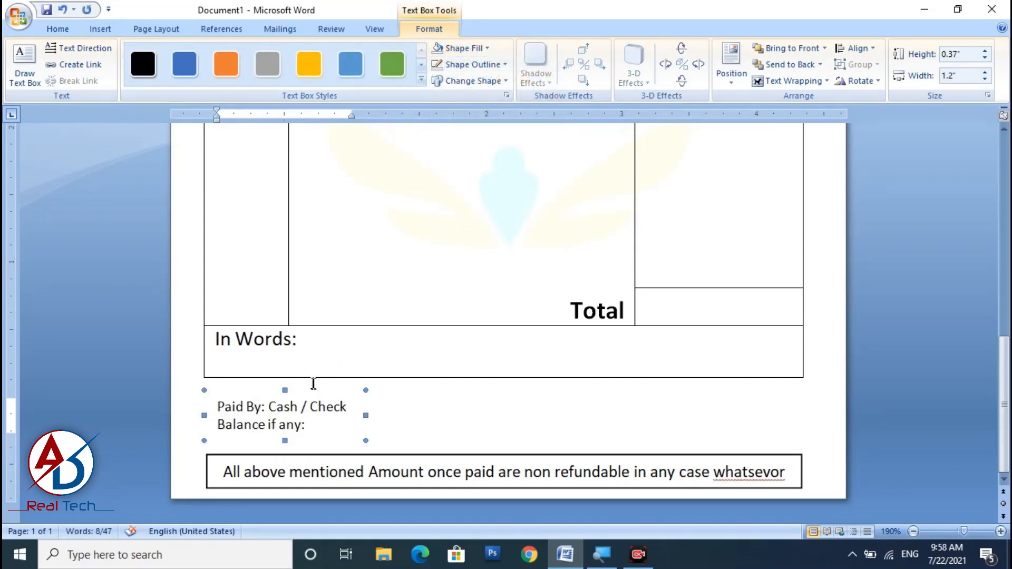
- Nudge the payment text box up to sit directly under the "In Words:" row, in line with the table's edge
key(Up)
key(Up)
key(Up)
key(Up)
key(Up)
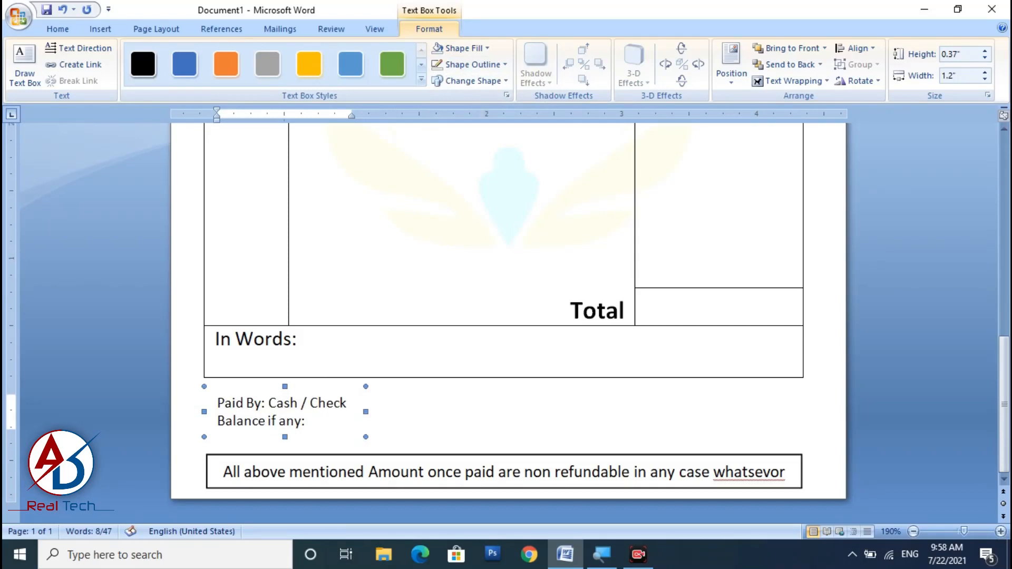
key(Up)
key(Up)
key(Left)
key(Left)
key(Left)
key(Left)
key(Left)
key(Right)
key(Right)
key(Right)
key(Right)
key(Right)
key(Right)
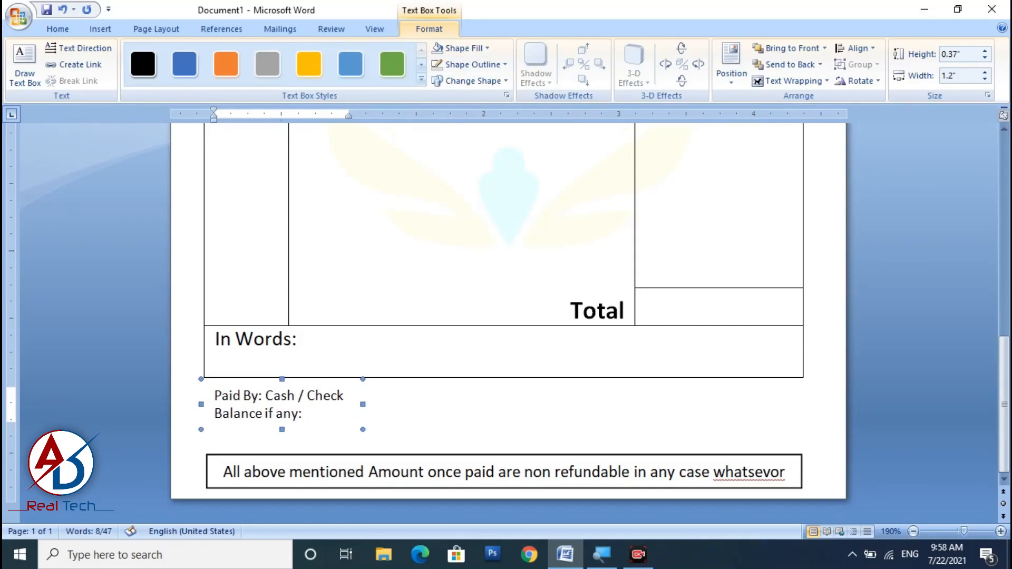
key(Up)
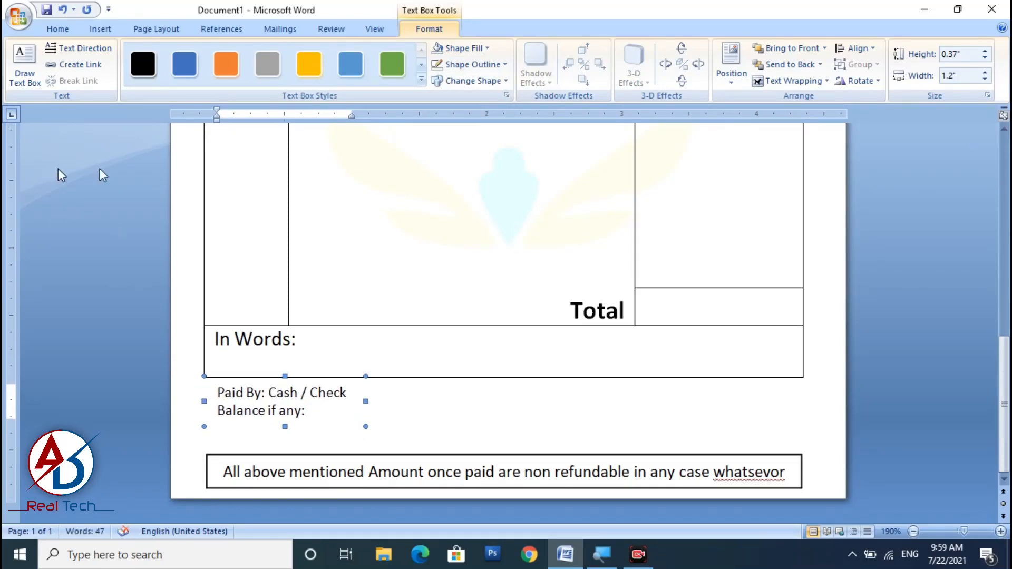
- Draw a text box about 1.56" wide and 0.42" high below the table, under the Amount column, and start its signature label
key(Escape)
scroll(506, 316, down, 6)
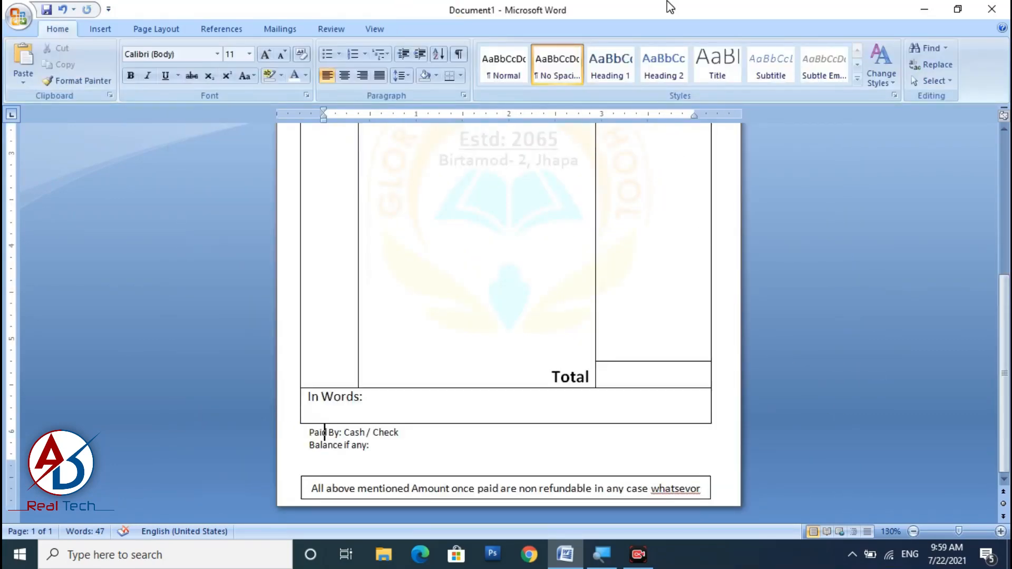
ctrl+scroll(567, 398, up, 3)
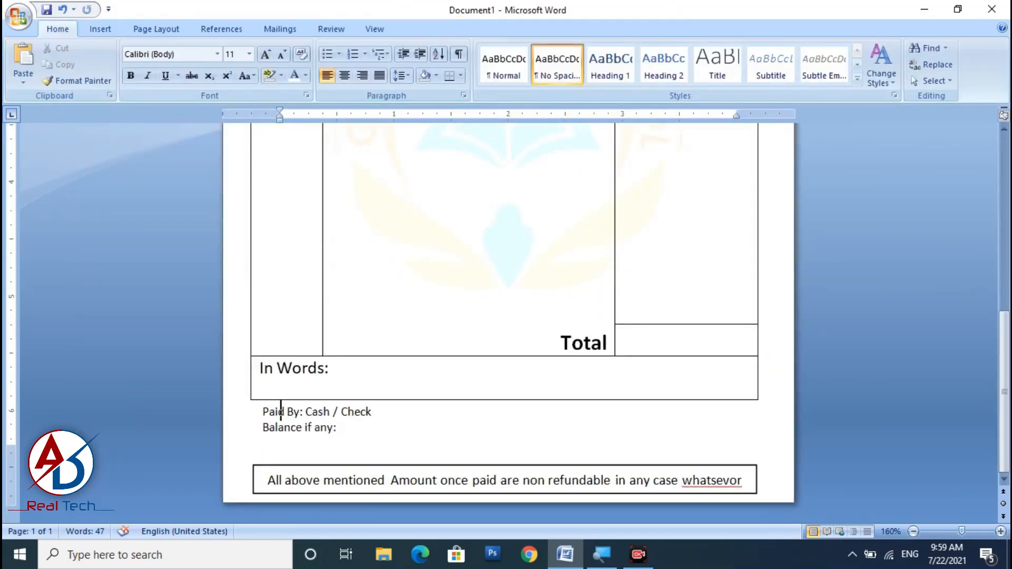
click(100, 29)
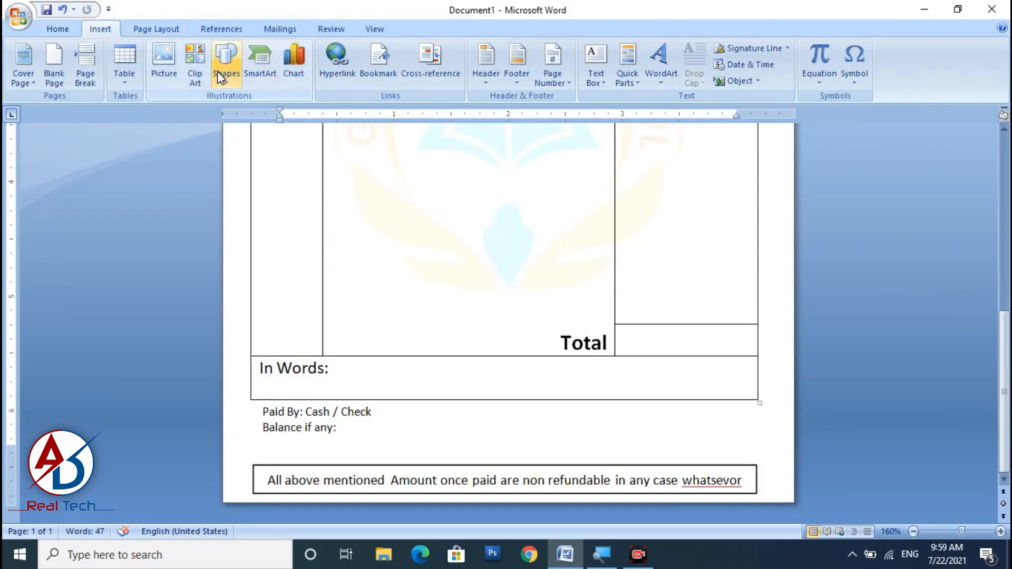
click(219, 68)
click(219, 112)
drag(579, 411, 758, 458)
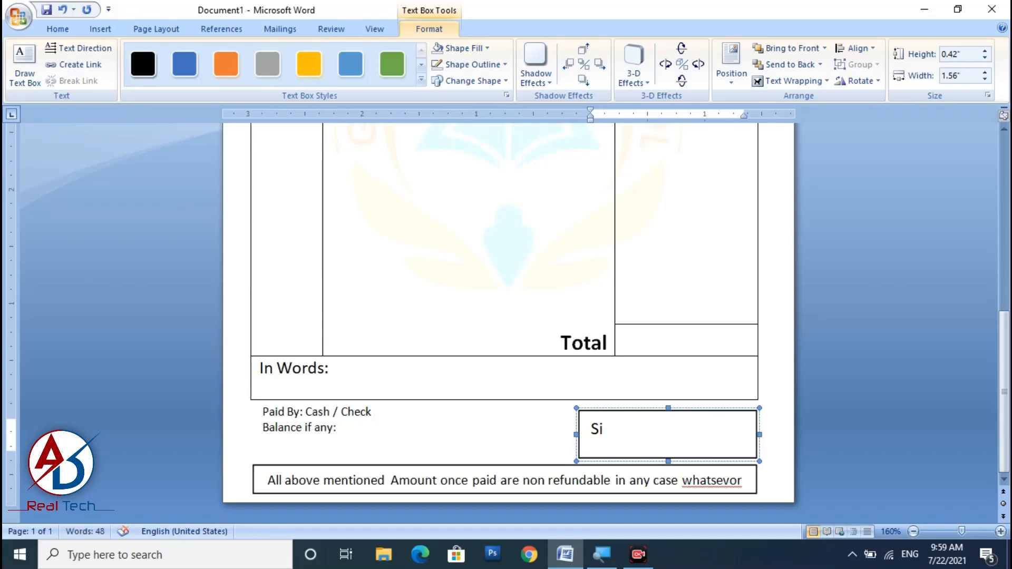
- Set the new text box's font size to 9 and complete its text as "Signature"
key(ctrl+a)
click(59, 31)
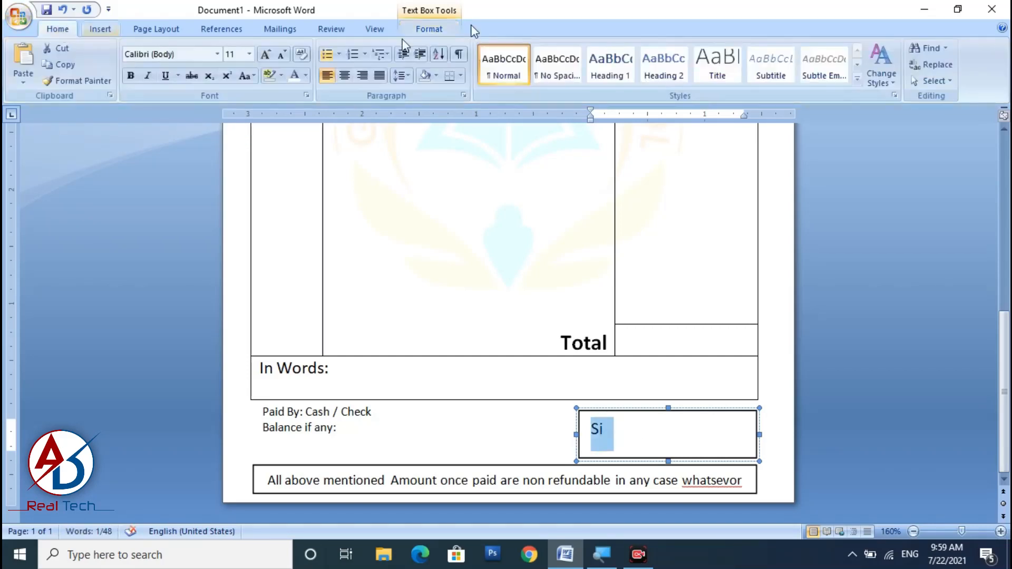
click(265, 55)
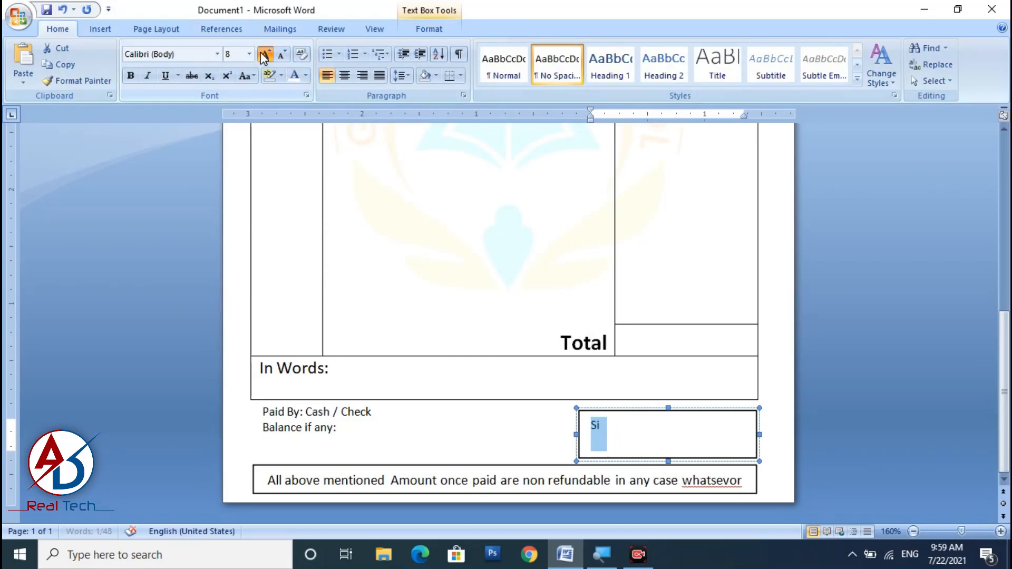
key(Right)
text(gnature)
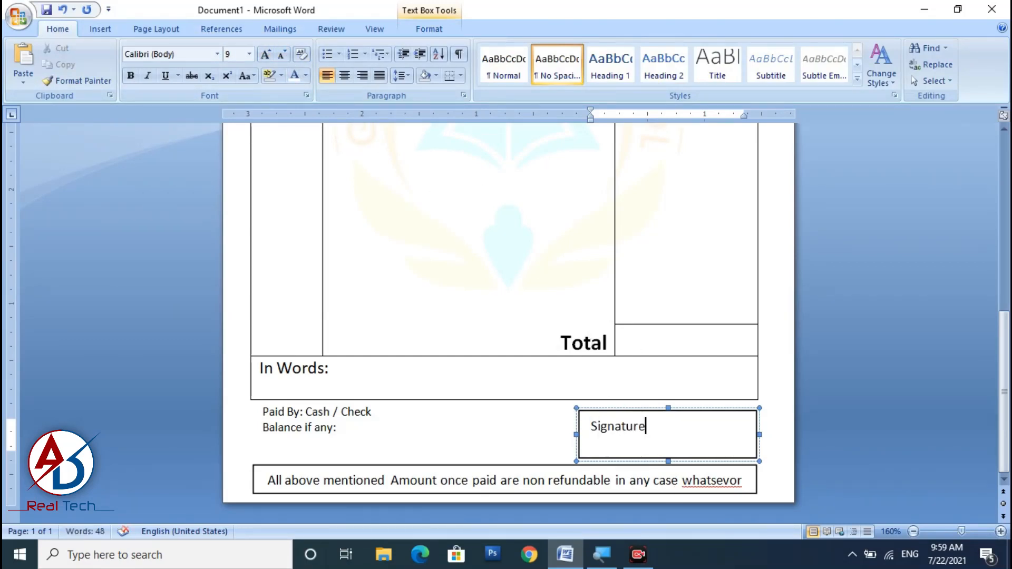
- Center the "Signature" label and add a line of underscores above it for signing
key(Home)
key(Return)
key(ctrl+e)
key(Up)
text(_________________________)
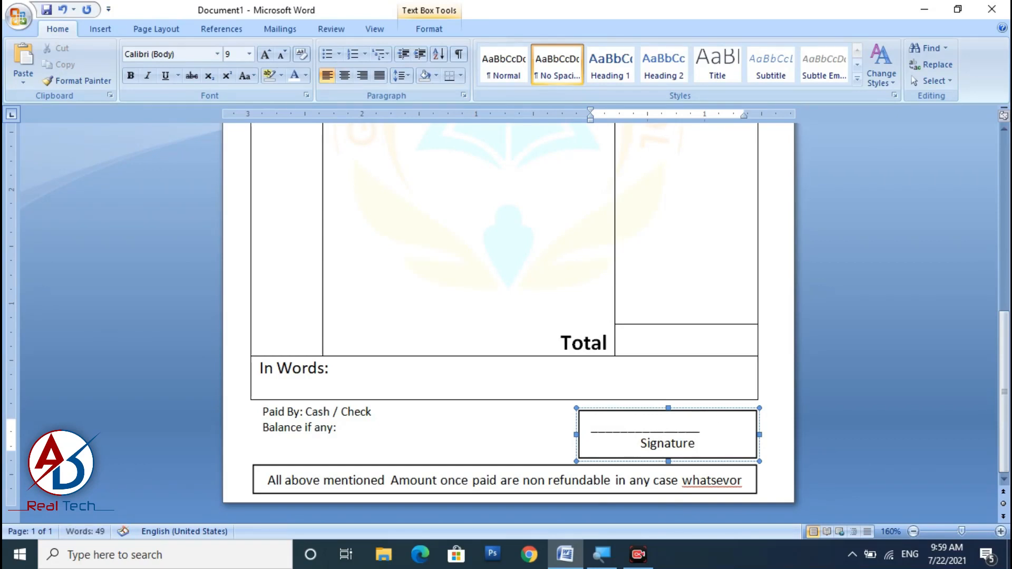
- Remove the outline and the fill from the signature text box
click(729, 411)
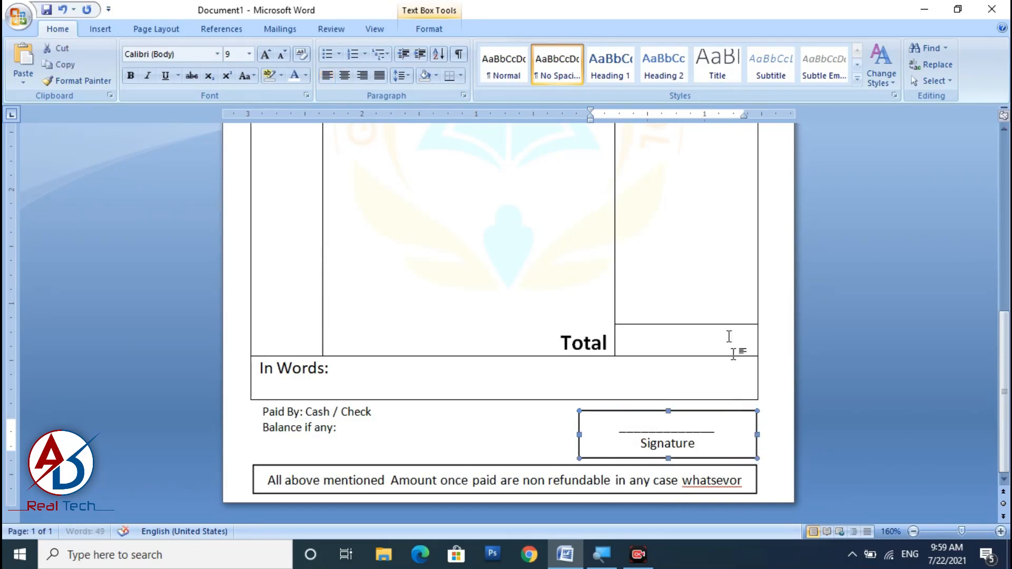
click(429, 29)
click(473, 64)
click(474, 192)
click(473, 64)
click(478, 48)
click(467, 176)
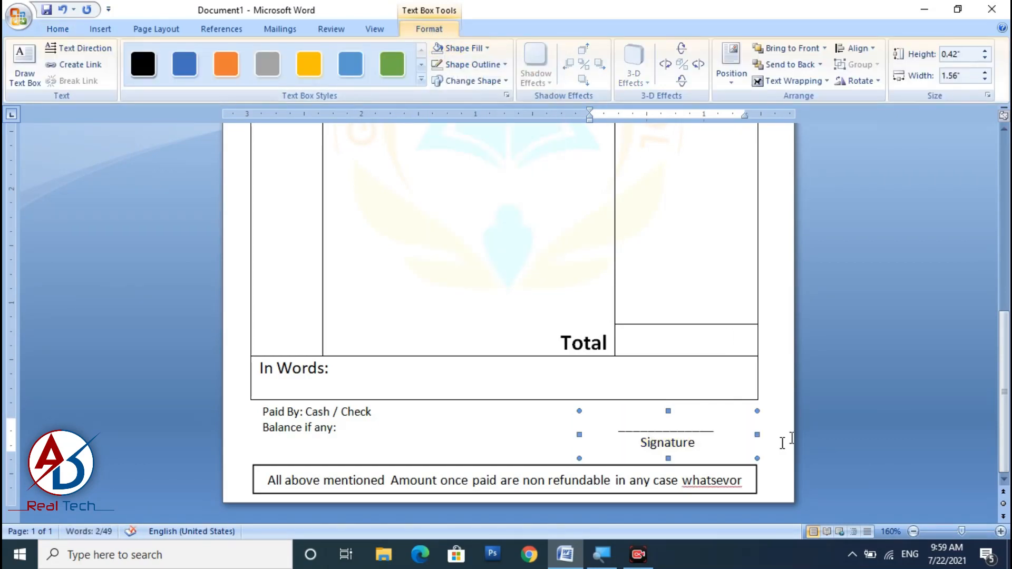
- Narrow the signature text box to about 1.37" and shift it slightly down, in line with the table's edge
drag(581, 433, 600, 434)
drag(757, 435, 744, 435)
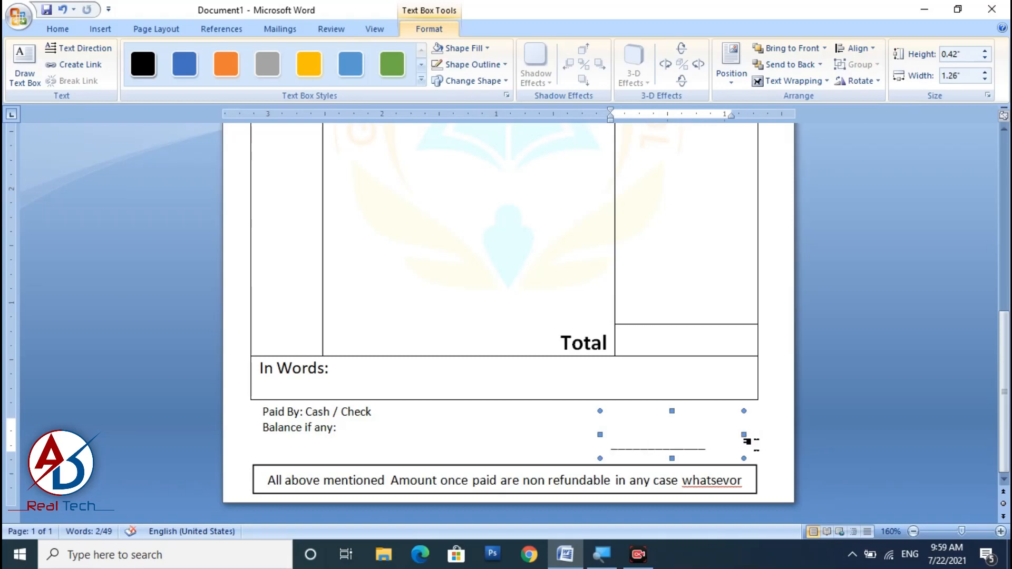
key(ctrl+z)
key(ctrl+Down)
key(ctrl+Down)
key(ctrl+Down)
key(ctrl+Down)
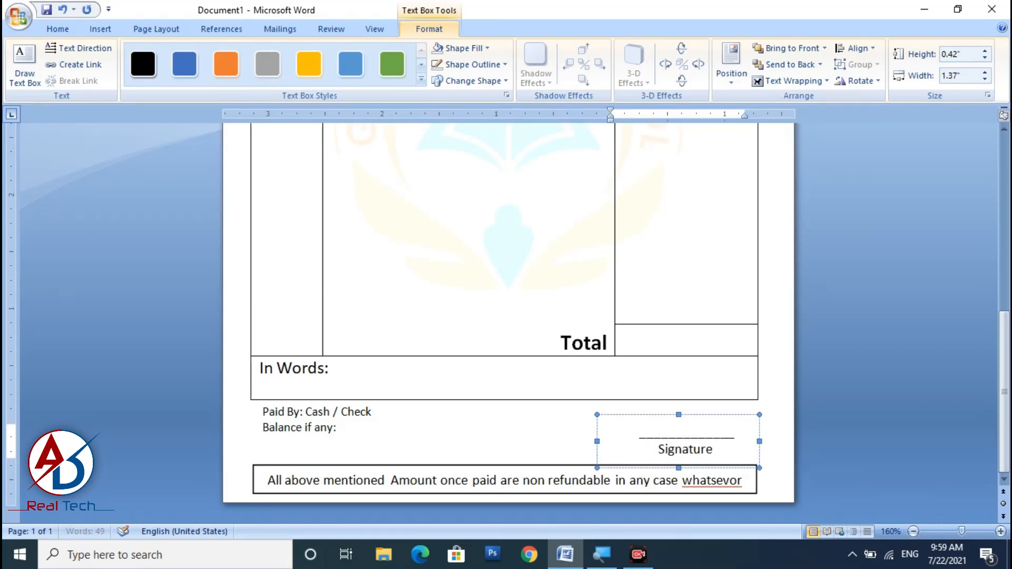
key(Escape)
- Draw a rectangle about 4.43" wide and 6.75" high around the voucher content as a frame
scroll(822, 451, down, 6)
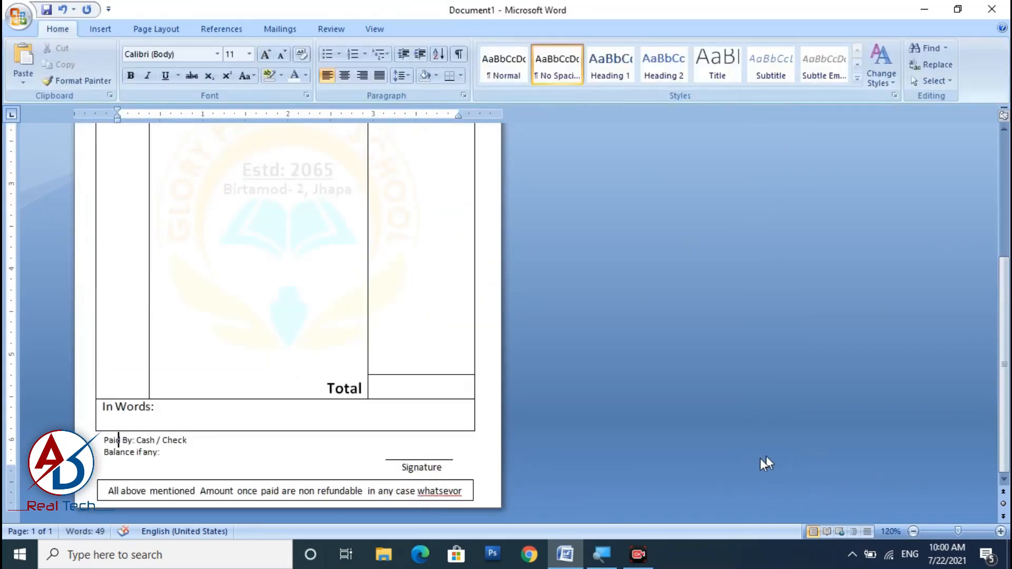
scroll(630, 445, down, 1)
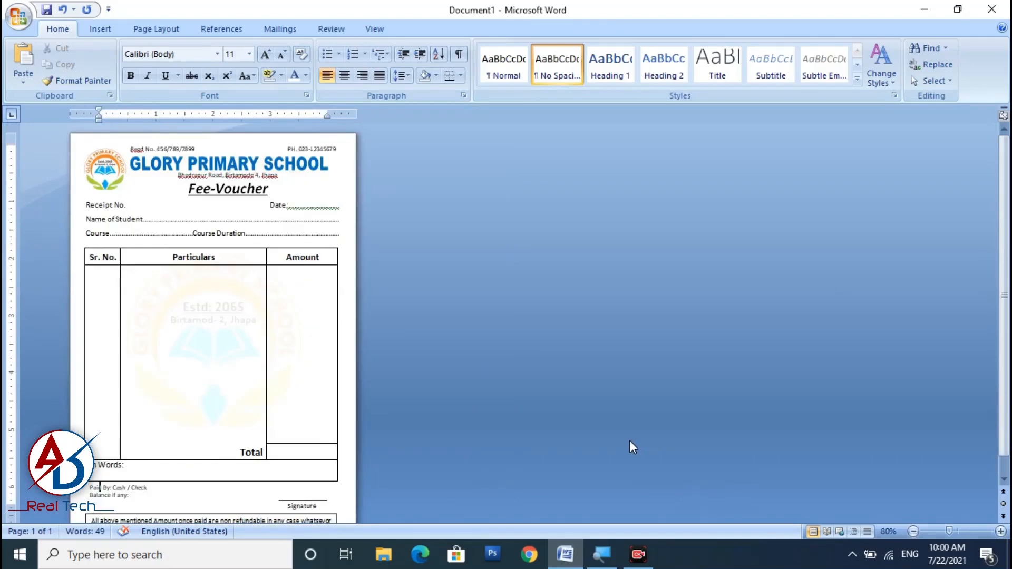
scroll(604, 437, down, 1)
scroll(610, 433, down, 1)
scroll(606, 433, down, 1)
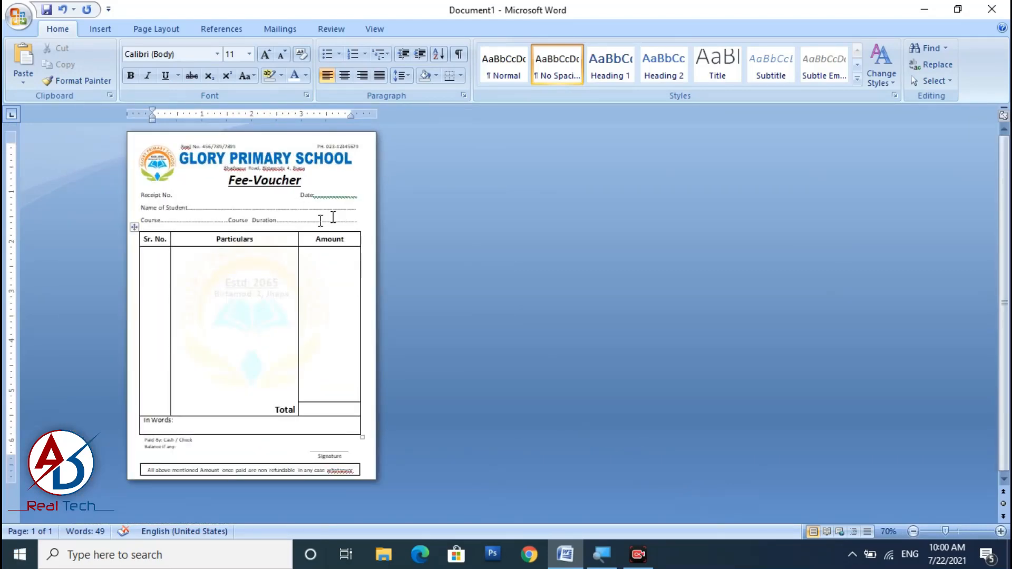
scroll(351, 315, up, 4)
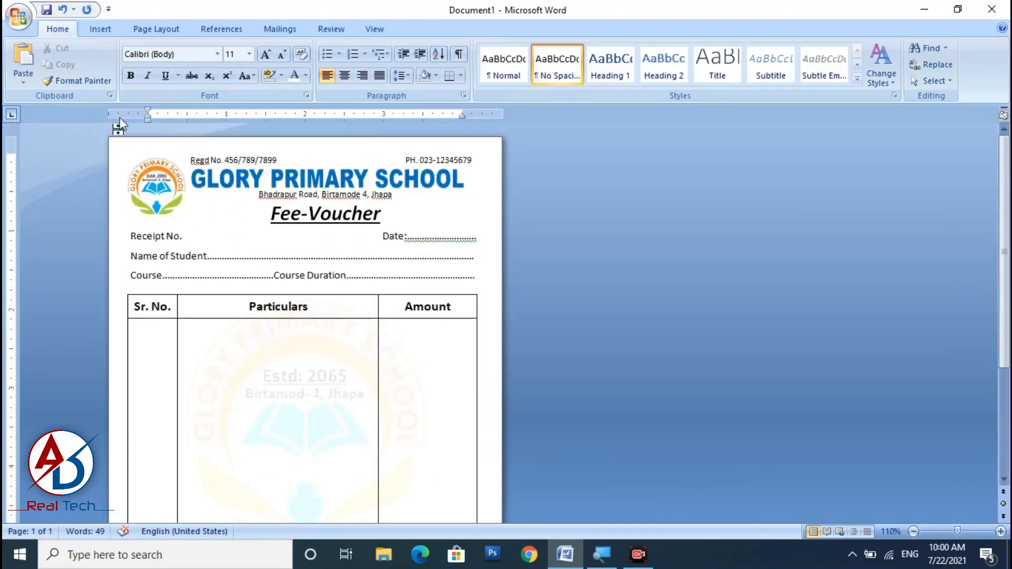
click(99, 29)
click(226, 63)
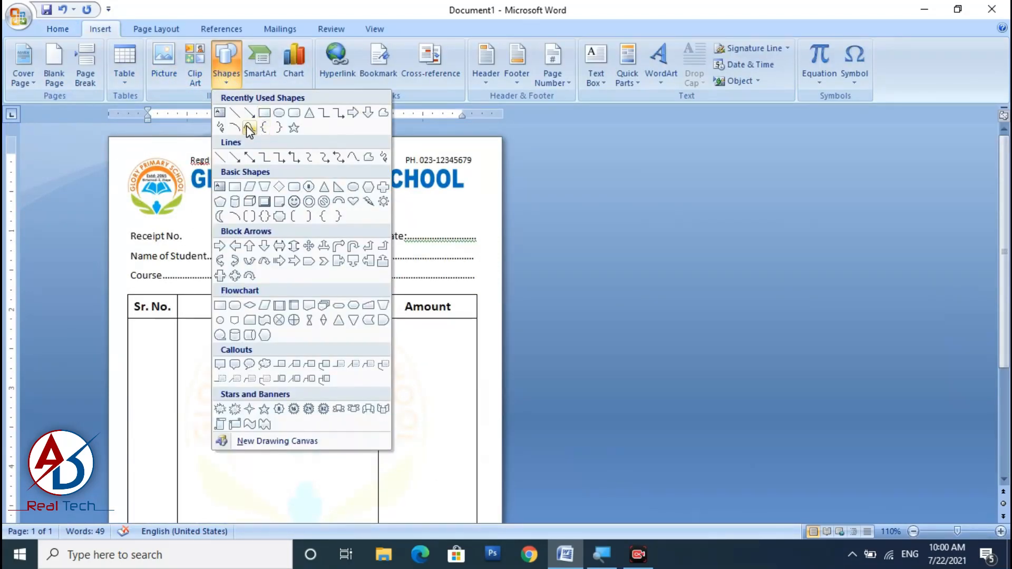
click(264, 112)
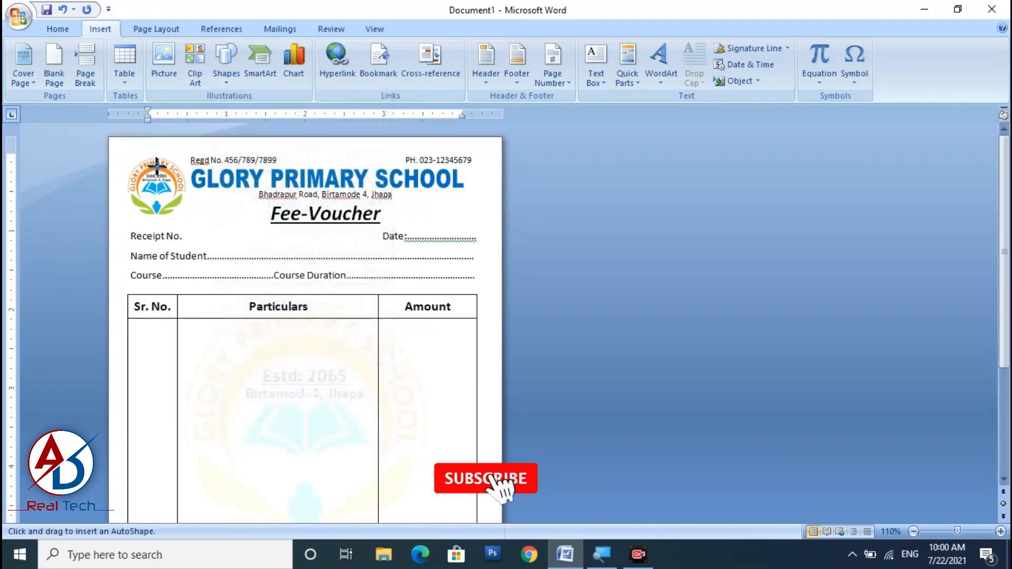
mouse_move(128, 151)
mouse_down()
mouse_move(386, 533)
mouse_move(492, 543)
mouse_move(476, 504)
mouse_up()
scroll(474, 418, up, 3)
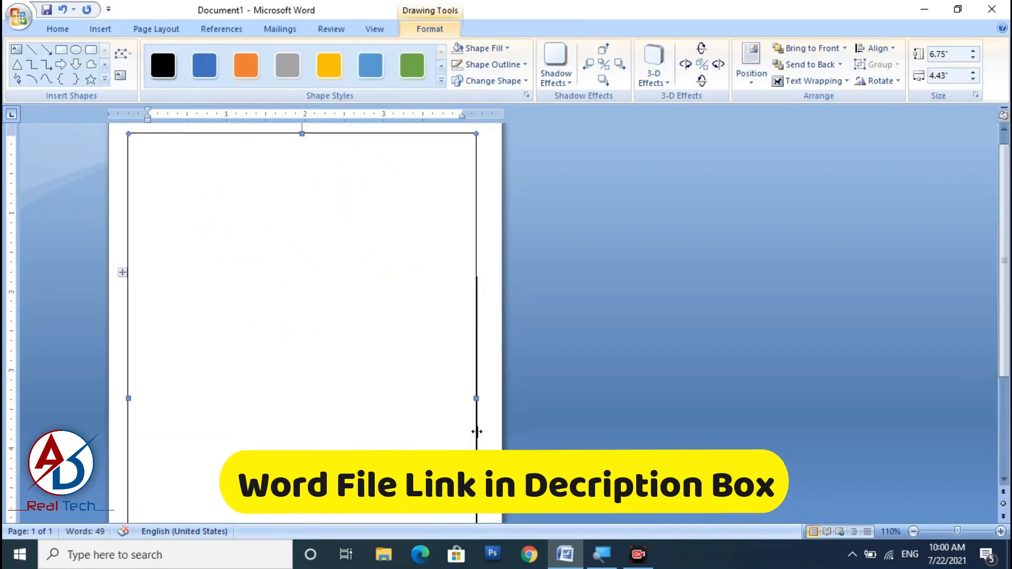
- Try widening the frame rectangle to about 4.49", then delete it from the voucher
drag(475, 418, 481, 422)
key(ctrl+Left)
key(ctrl+Left)
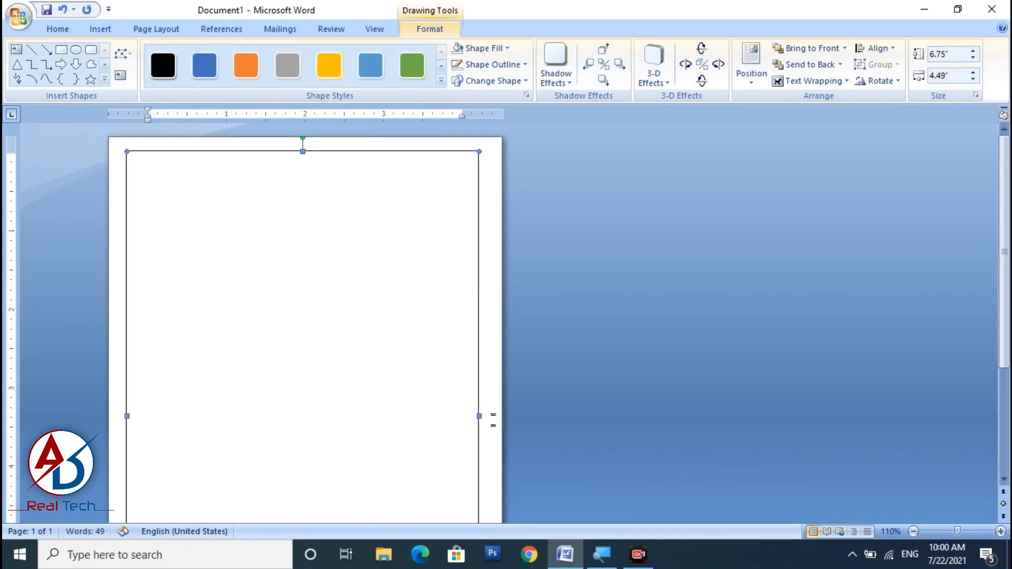
key(Delete)
click(477, 378)
- Remove the outline and the fill from the non-refundable footer note's text box
scroll(476, 378, down, 5)
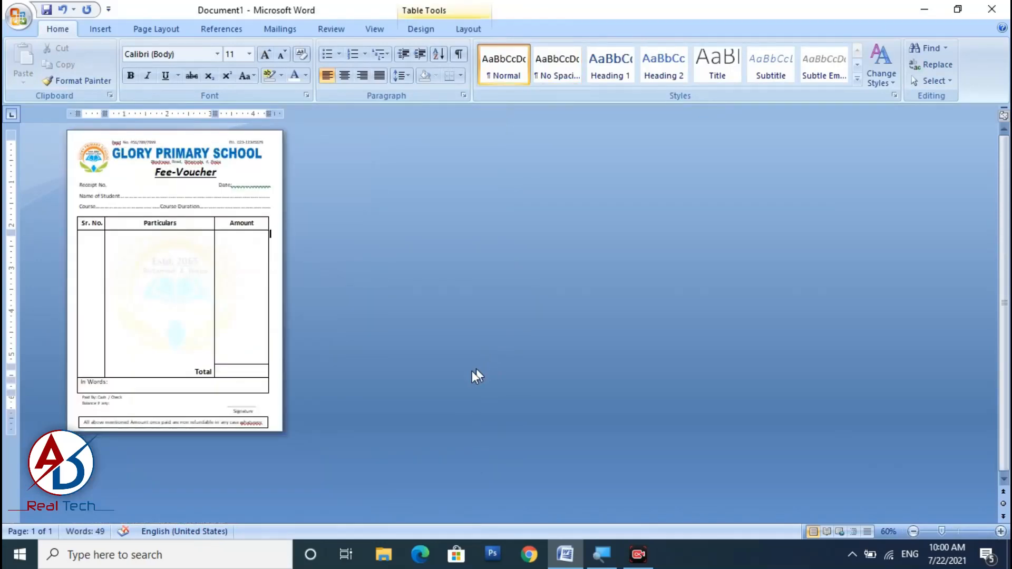
scroll(297, 402, up, 1)
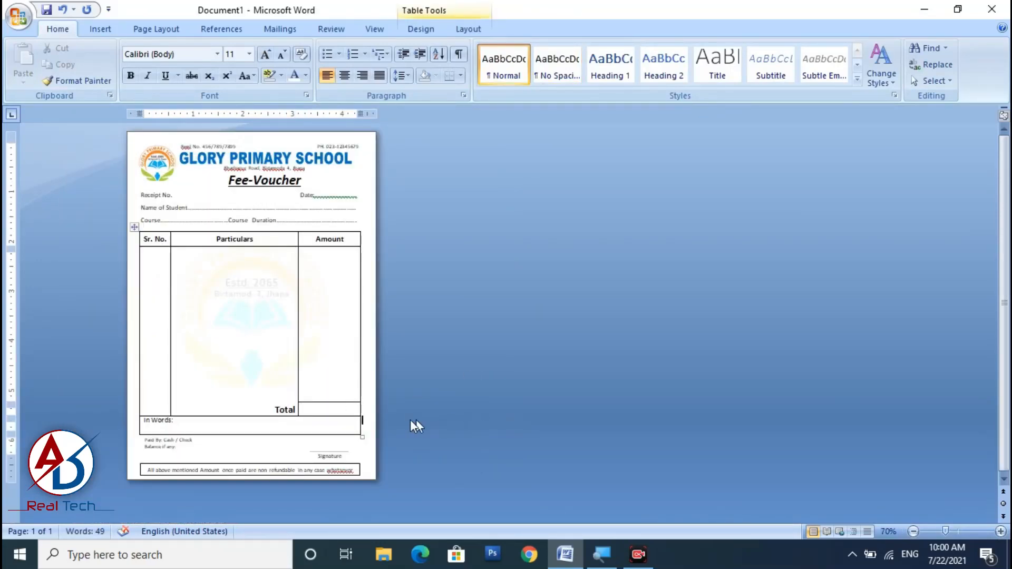
scroll(416, 427, up, 3)
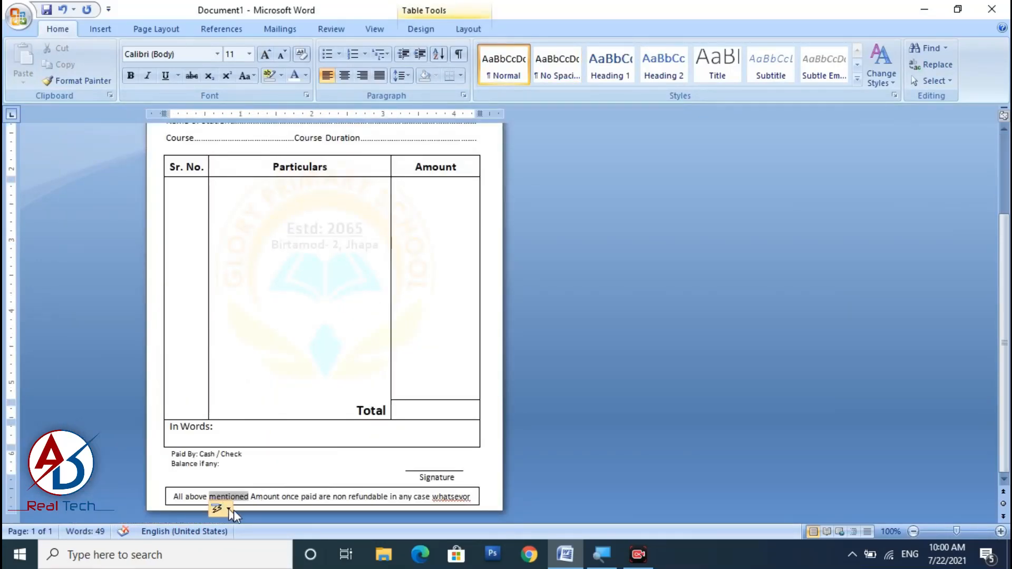
click(391, 490)
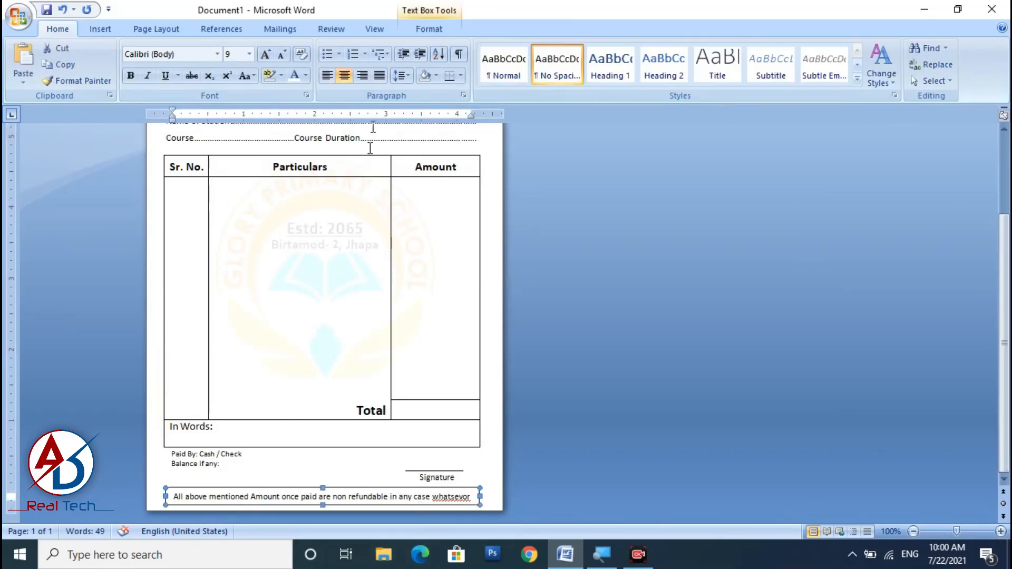
click(443, 29)
click(466, 65)
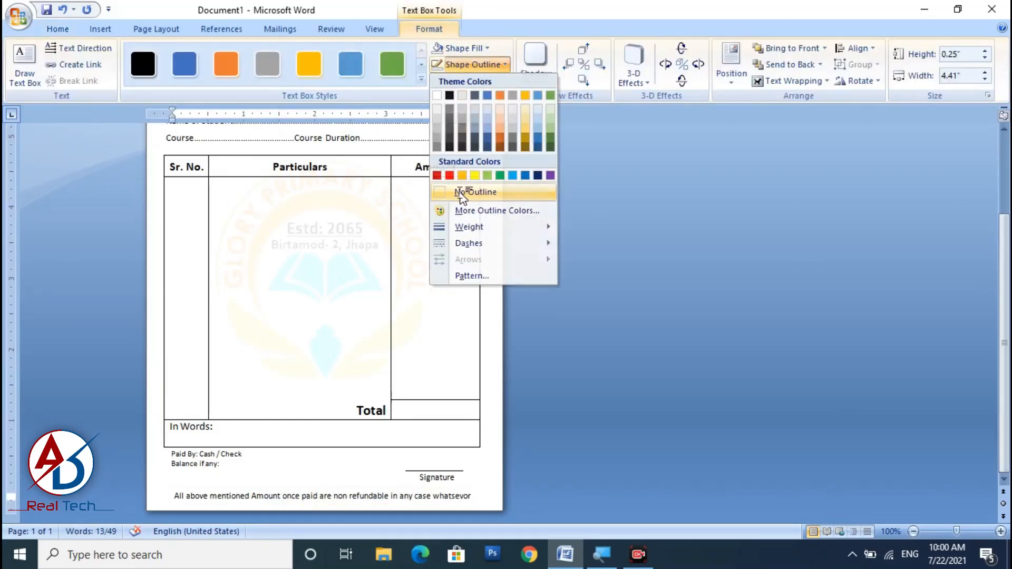
click(461, 192)
click(463, 48)
click(467, 176)
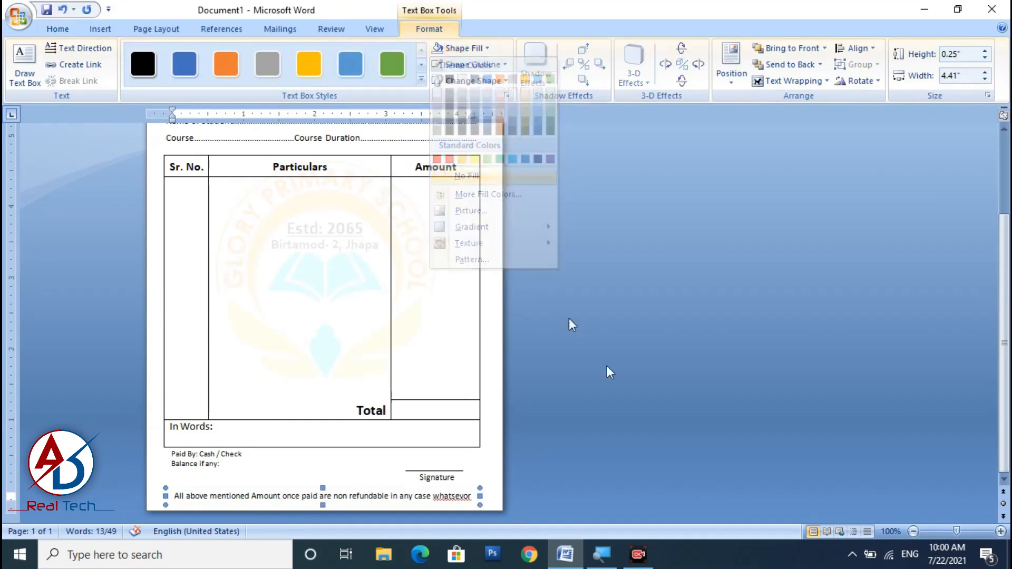
- Nudge the footer note slightly up and the "Paid By" text box slightly down to even out the spacing
click(439, 512)
click(364, 496)
click(368, 485)
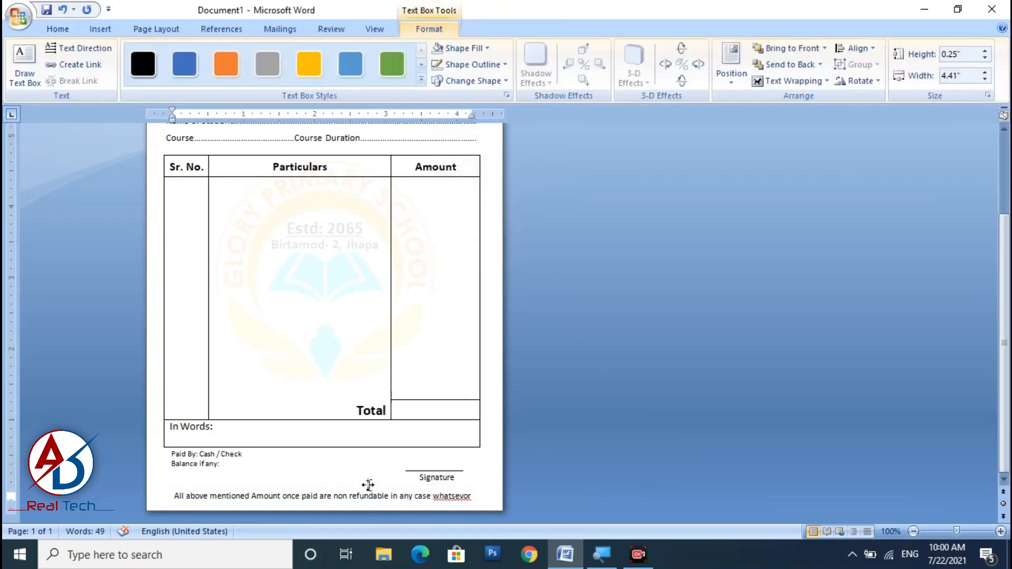
click(220, 476)
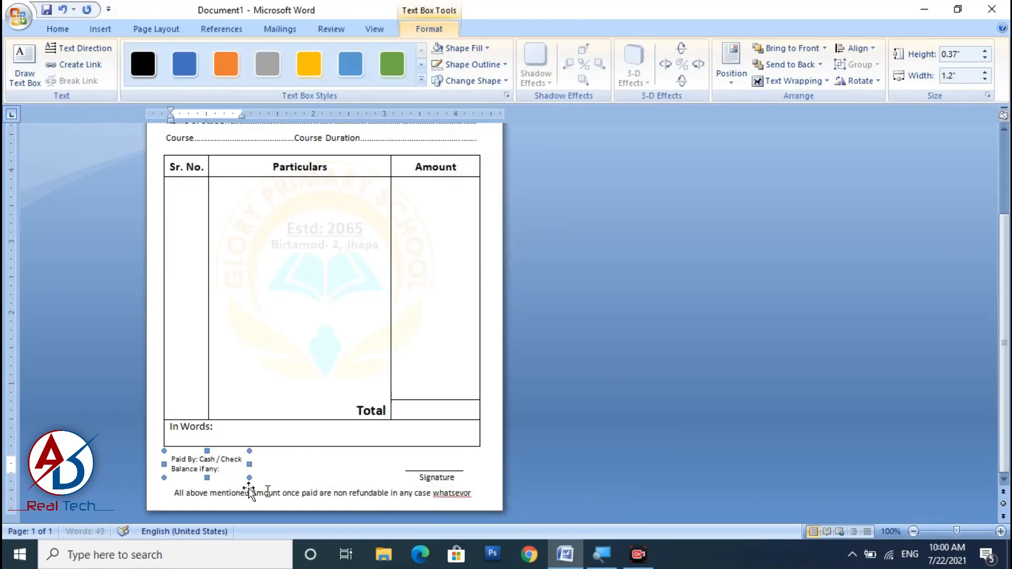
click(640, 491)
scroll(390, 501, down, 2)
scroll(430, 460, down, 1)
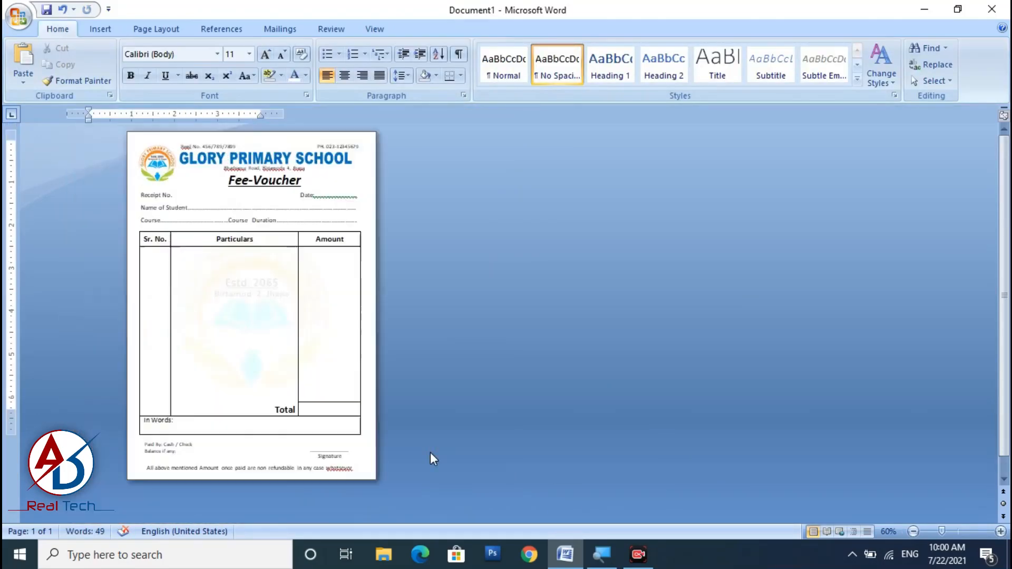